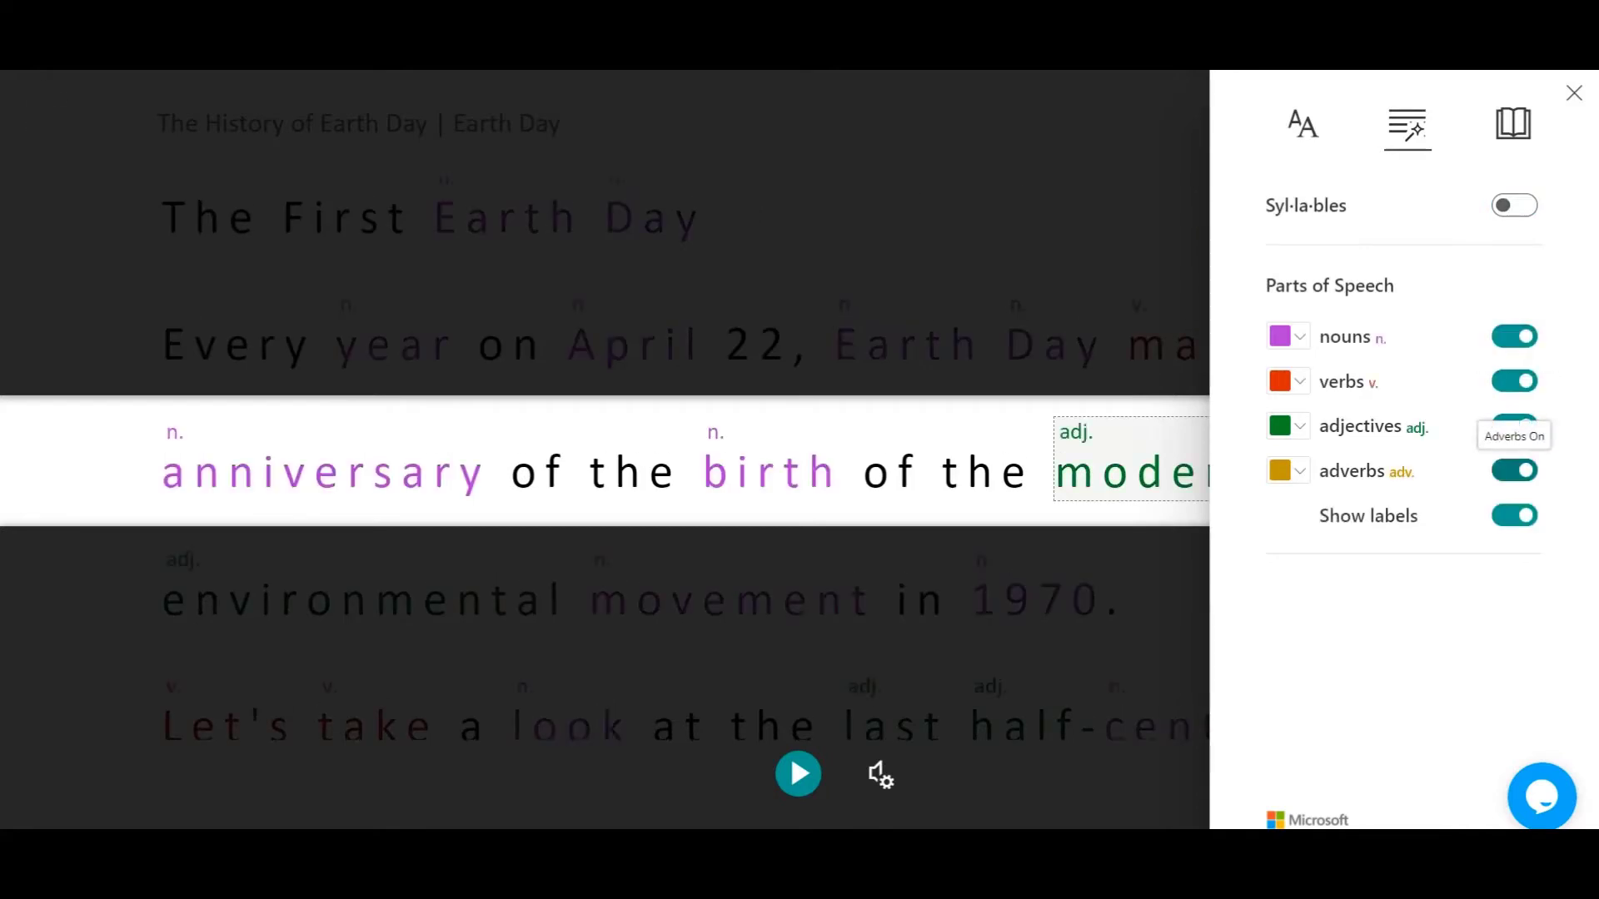
Step: Set the reader text font to Comic Sans and apply the bright cyan theme
{"action": "left_click", "coordinate": [1514, 514]}
{"action": "left_click", "coordinate": [1514, 514]}
{"action": "left_click", "coordinate": [1302, 124]}
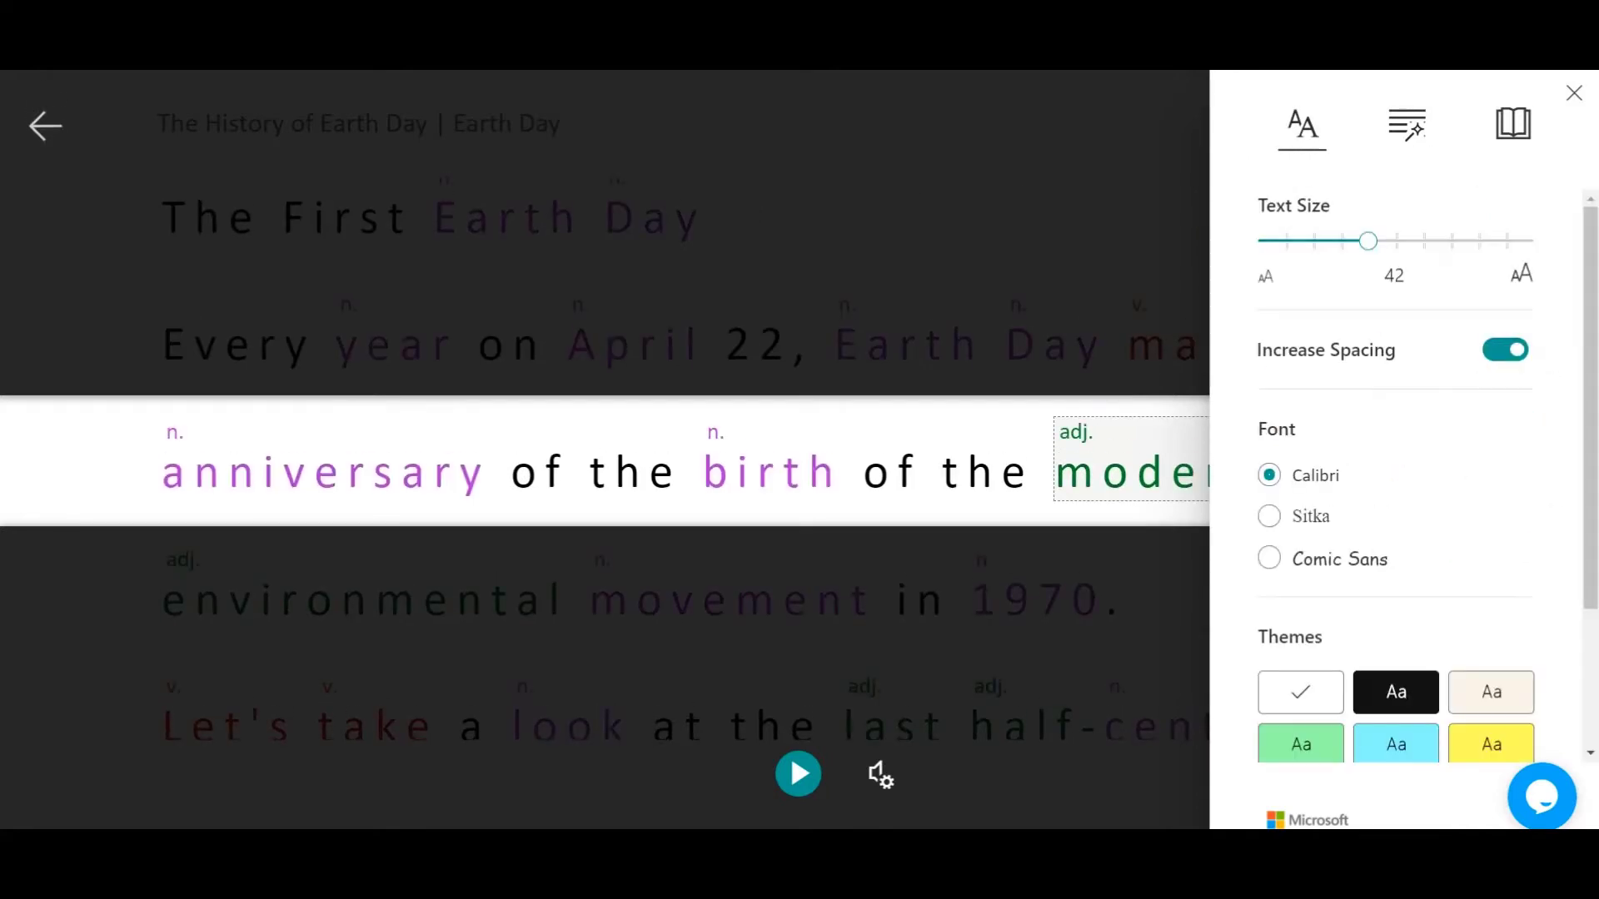
{"action": "scroll", "coordinate": [1300, 533], "scroll_direction": "down", "scroll_amount": 3}
{"action": "left_click", "coordinate": [1269, 363]}
{"action": "left_click", "coordinate": [1300, 598]}
{"action": "scroll", "coordinate": [1396, 499], "scroll_direction": "down", "scroll_amount": 2}
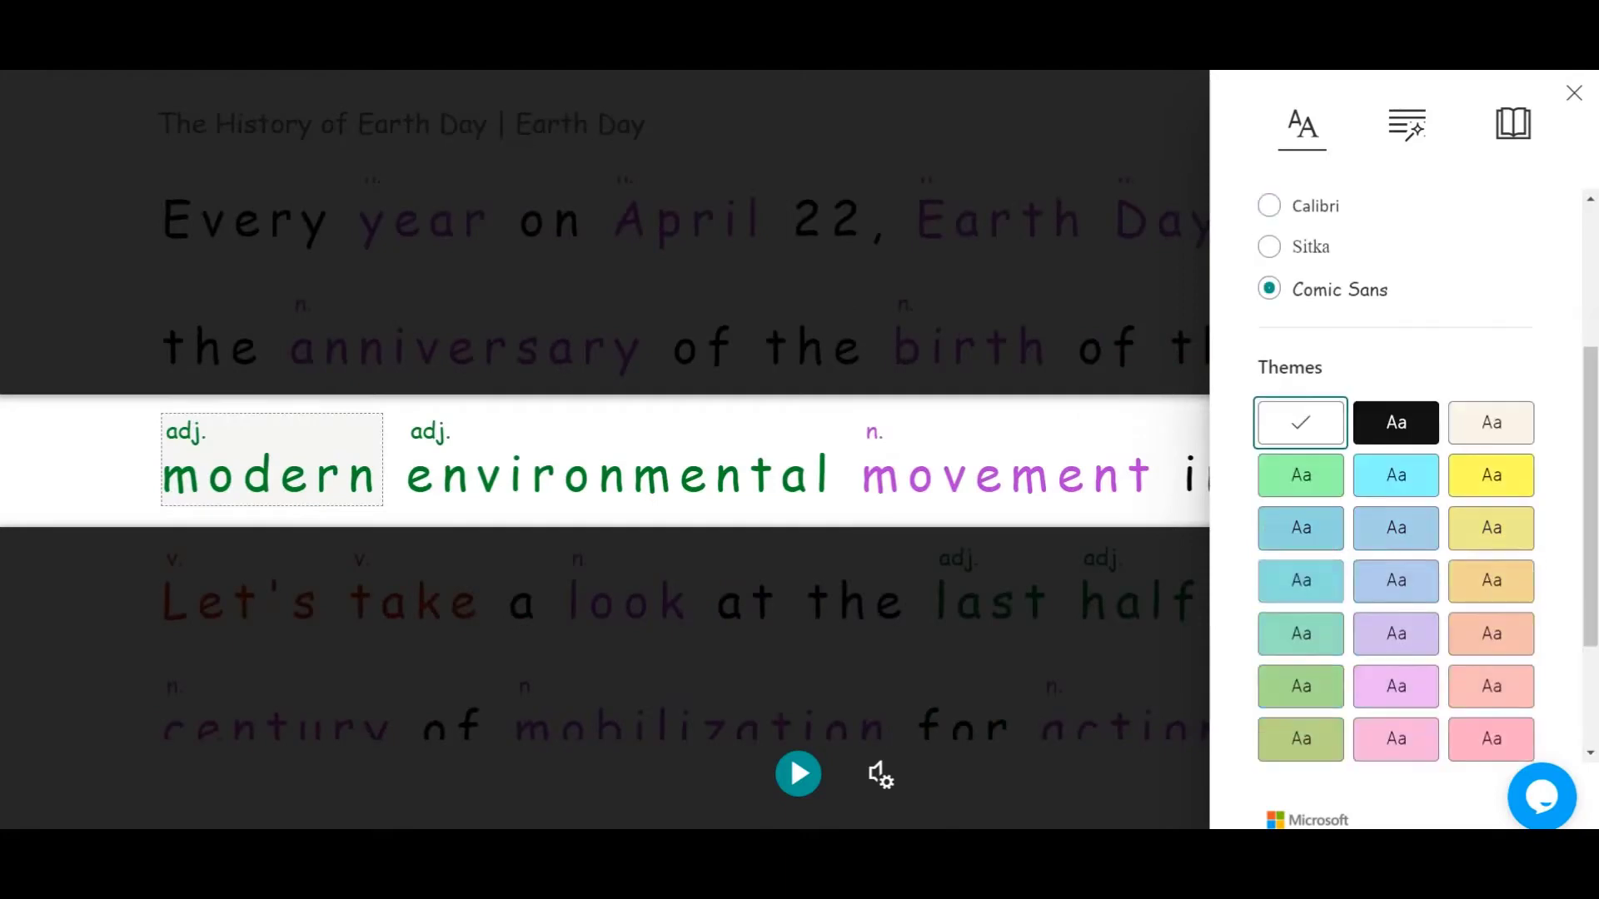
{"action": "left_click", "coordinate": [1395, 394]}
{"action": "scroll", "coordinate": [1396, 394], "scroll_direction": "down", "scroll_amount": 1}
{"action": "left_click", "coordinate": [1574, 92]}
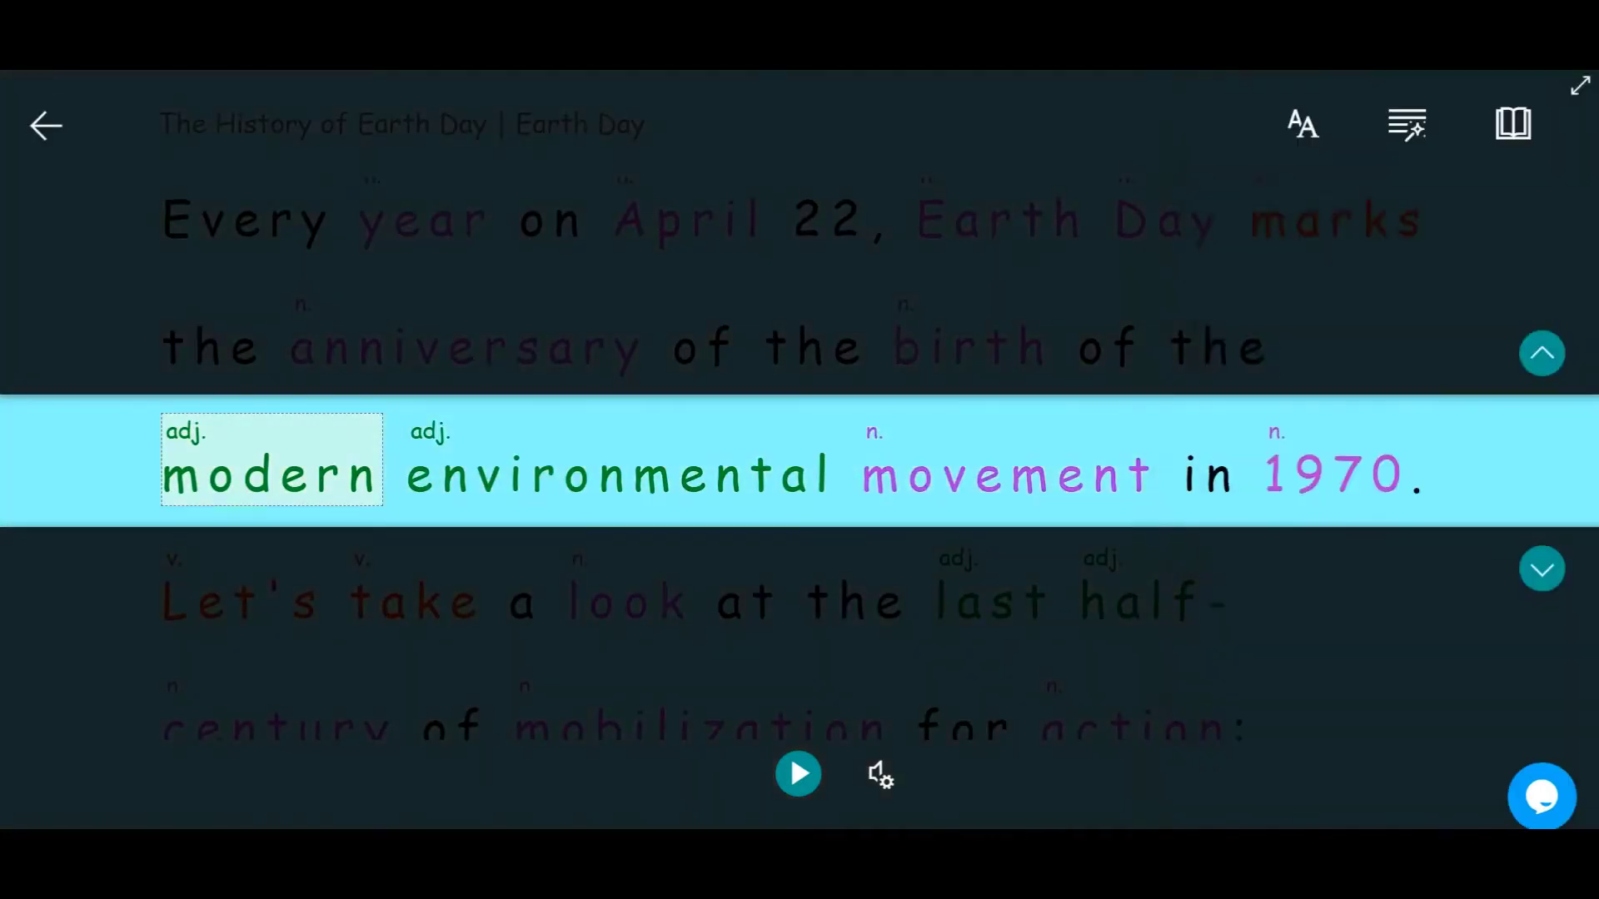
Step: Play the focused line aloud, pause the reading, and turn off Line Focus
{"action": "left_click", "coordinate": [798, 774]}
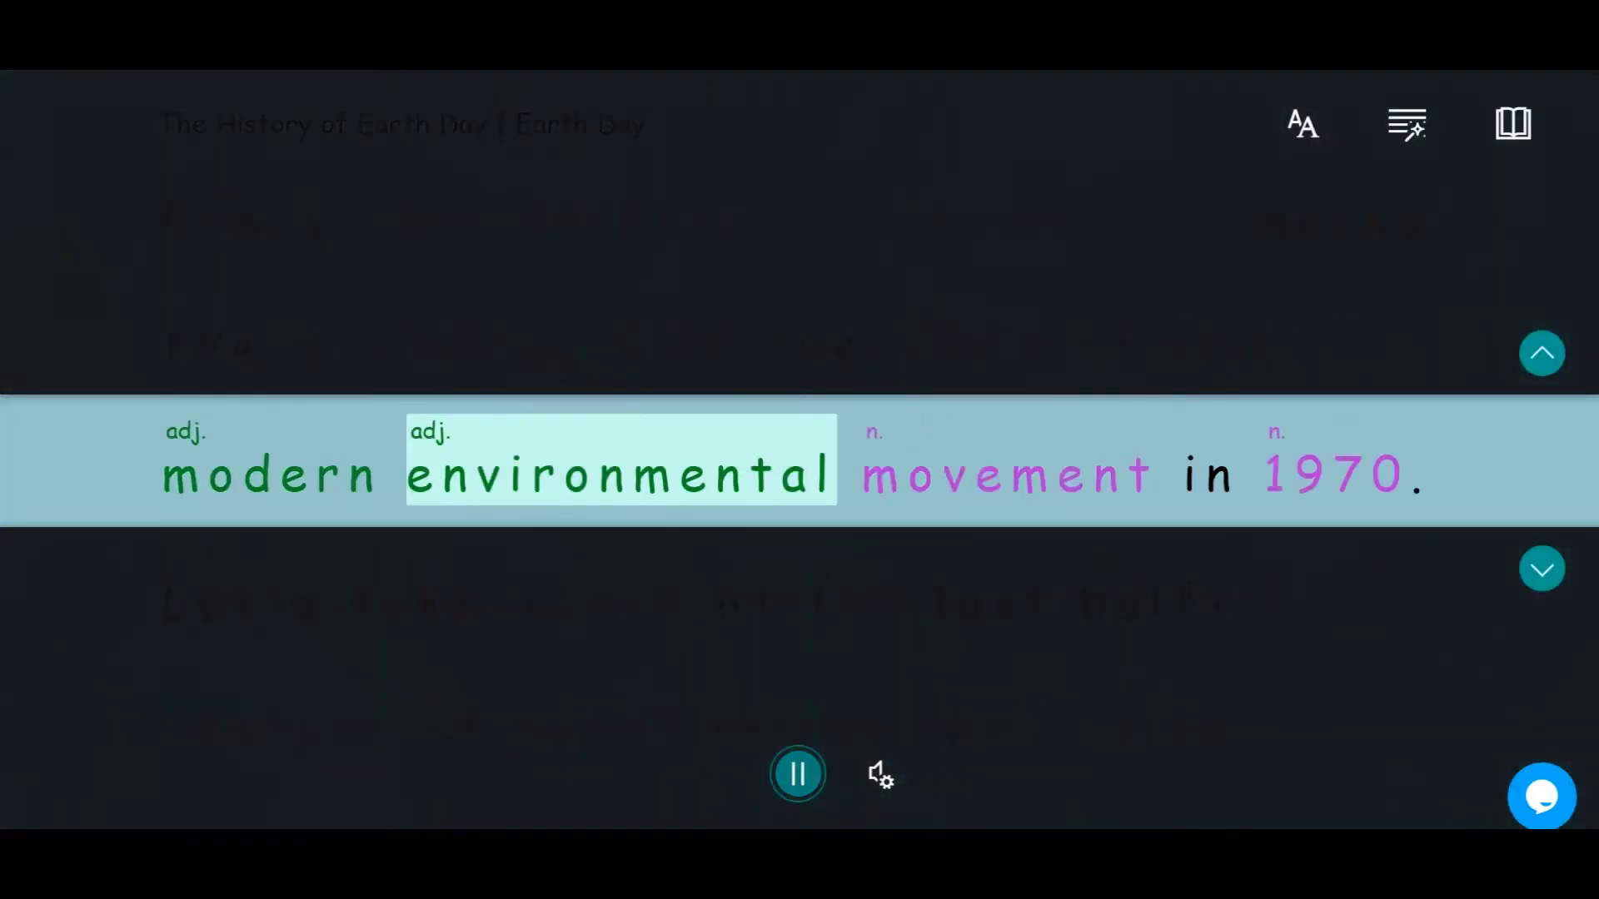
{"action": "left_click", "coordinate": [787, 753]}
{"action": "left_click", "coordinate": [1513, 124]}
{"action": "left_click", "coordinate": [1513, 203]}
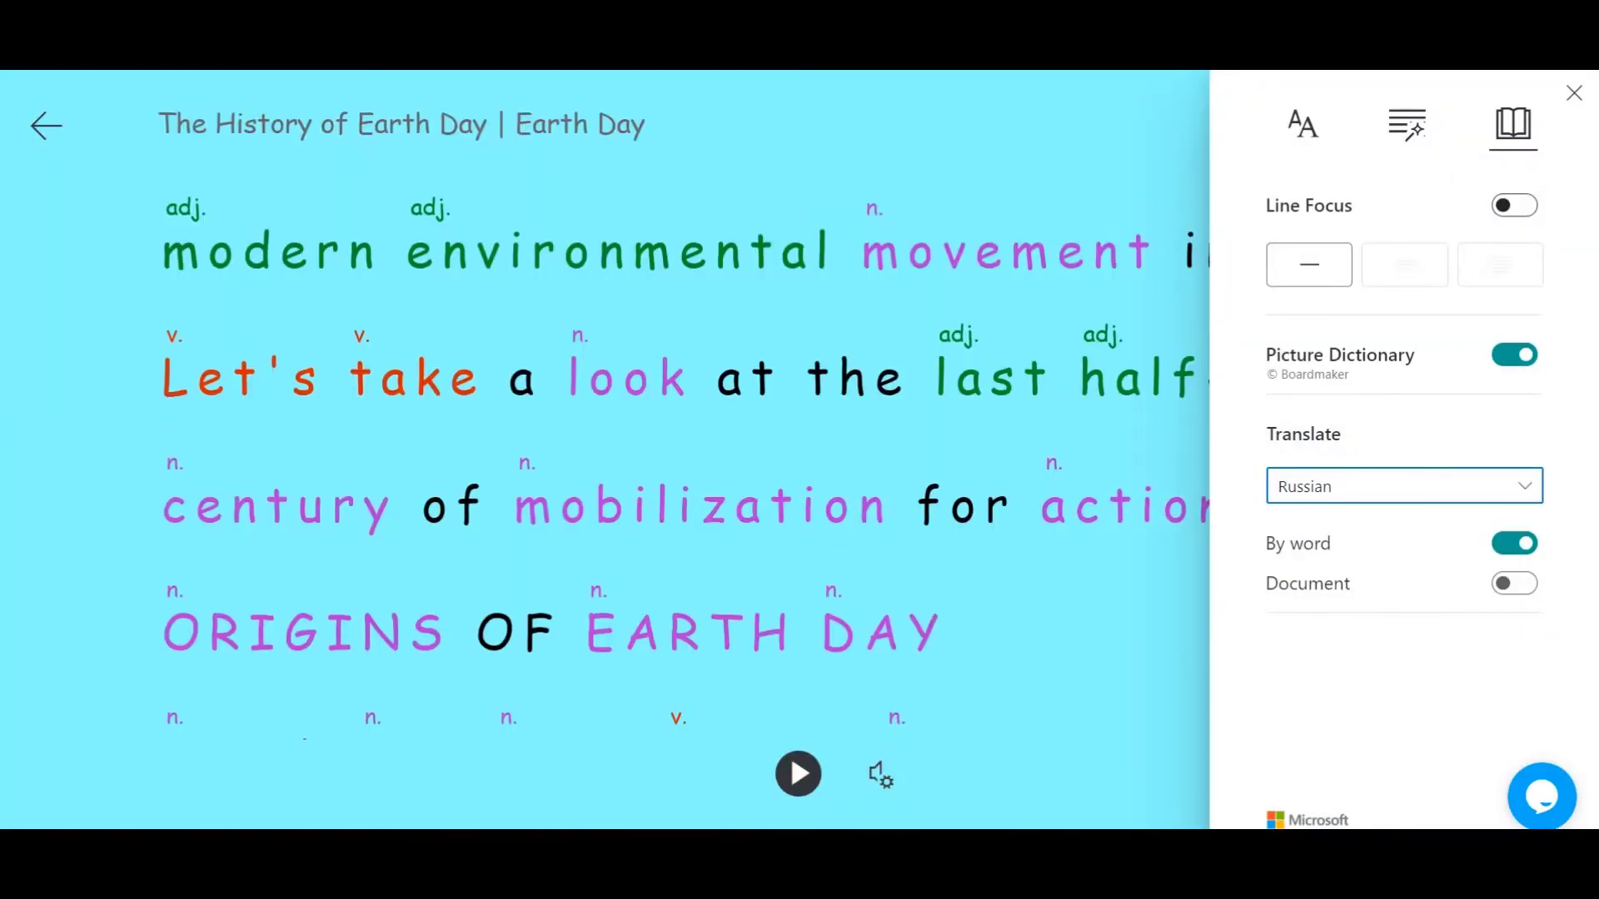
{"action": "left_click", "coordinate": [1573, 92]}
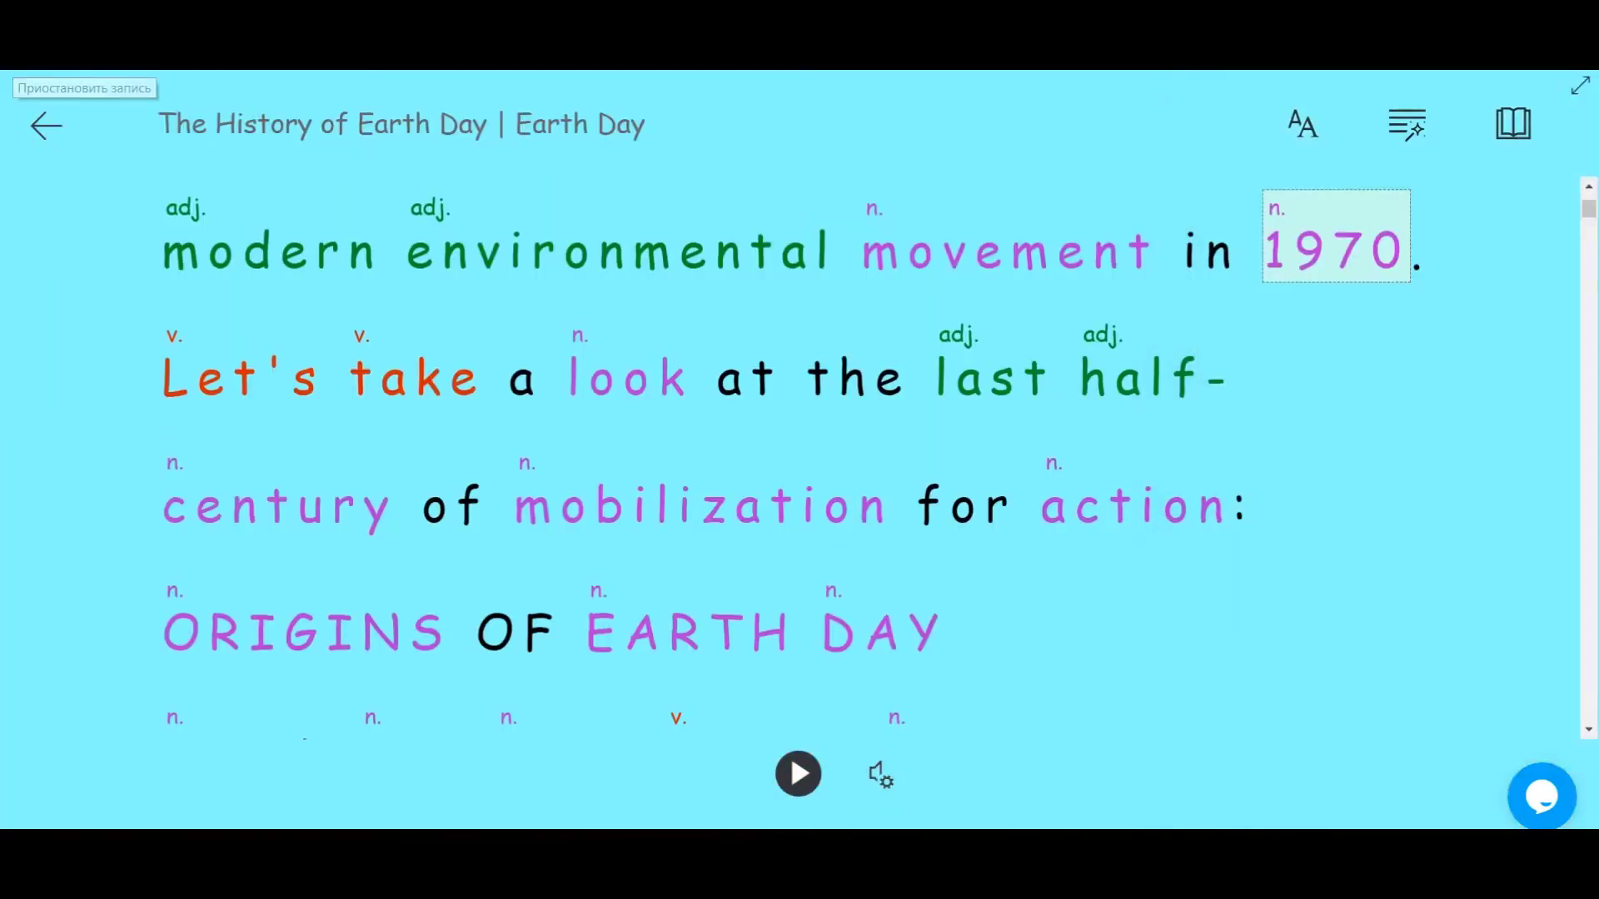
Step: Return to the Earth Day article, view its link-sharing options, and look through the text
{"action": "left_click", "coordinate": [46, 125]}
{"action": "scroll", "coordinate": [798, 416], "scroll_direction": "down", "scroll_amount": 2}
{"action": "left_click", "coordinate": [634, 104]}
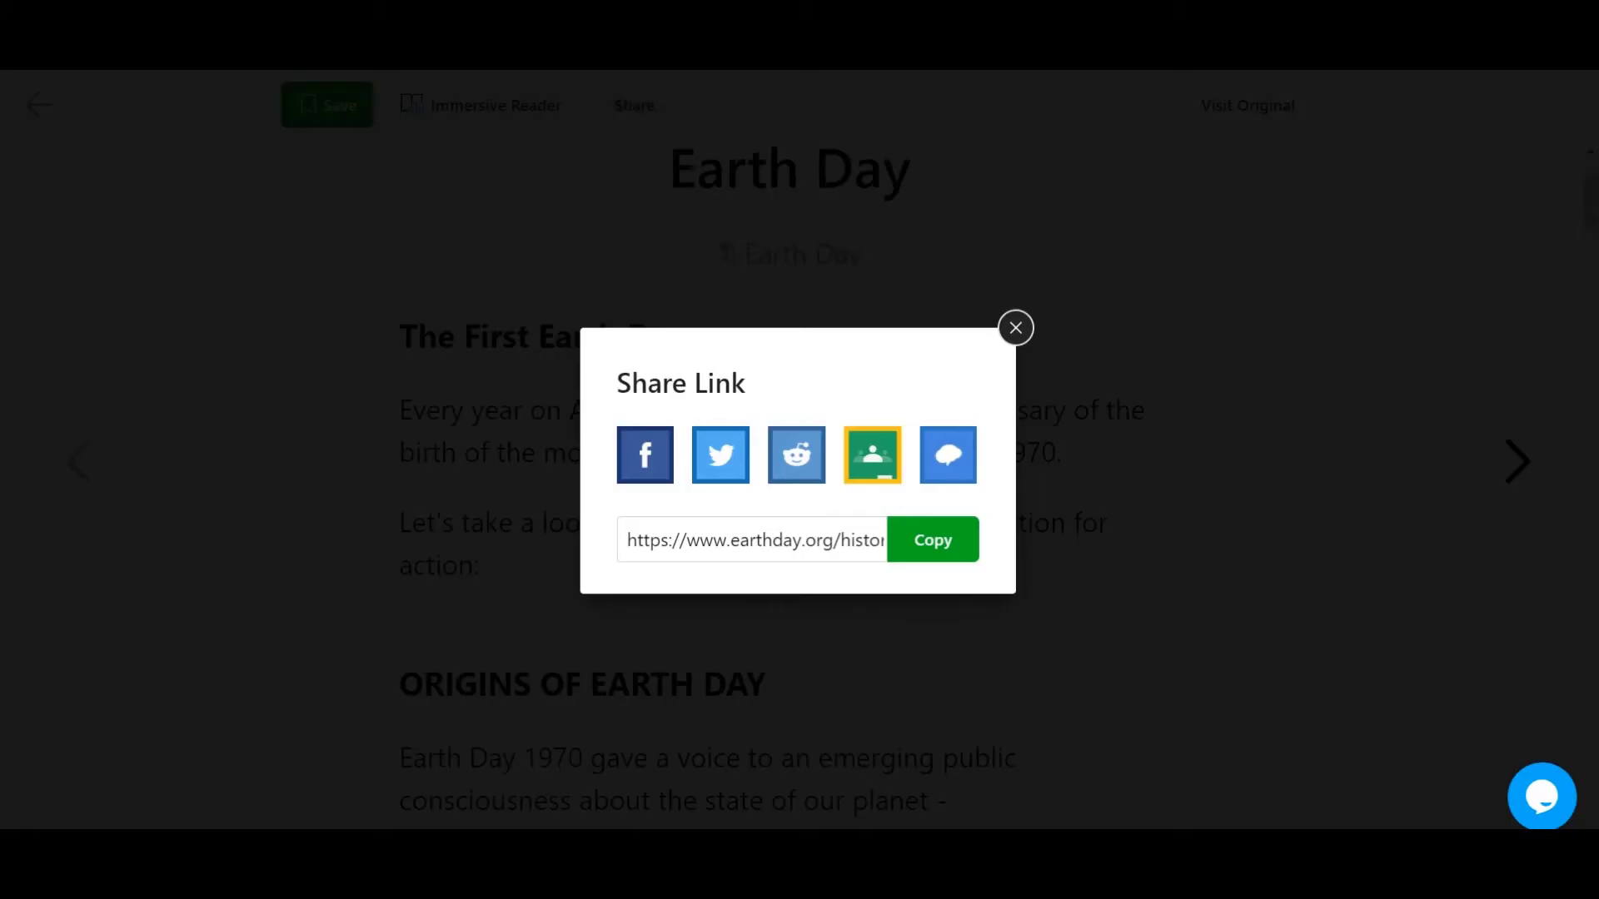
{"action": "key", "text": "Escape"}
{"action": "scroll", "coordinate": [798, 479], "scroll_direction": "down", "scroll_amount": 10}
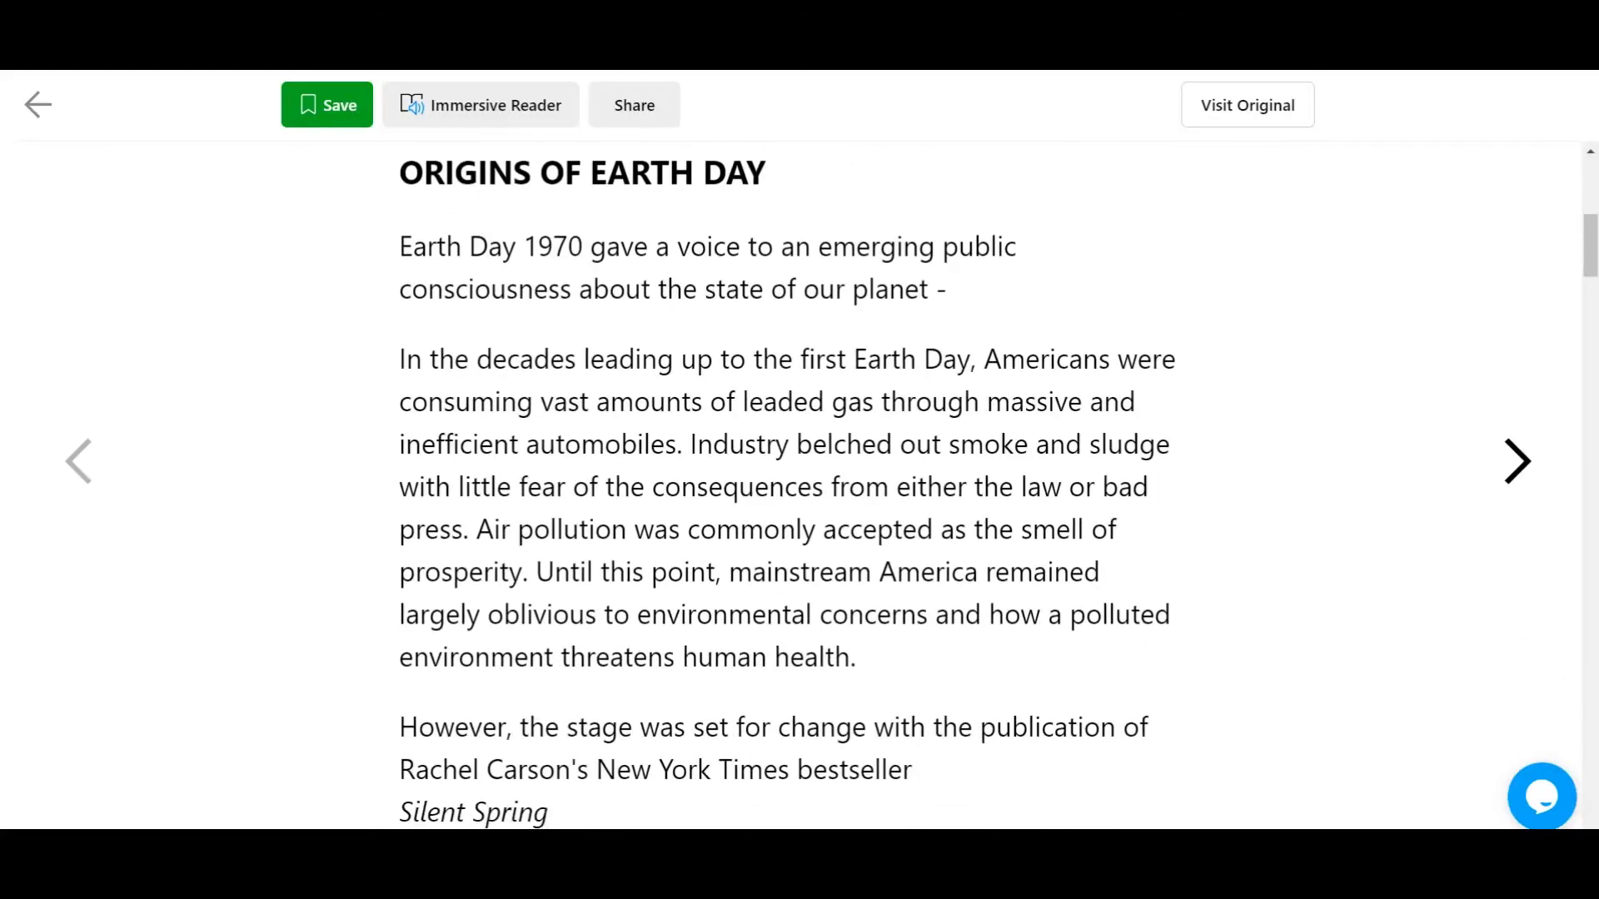
{"action": "key", "text": "Home"}
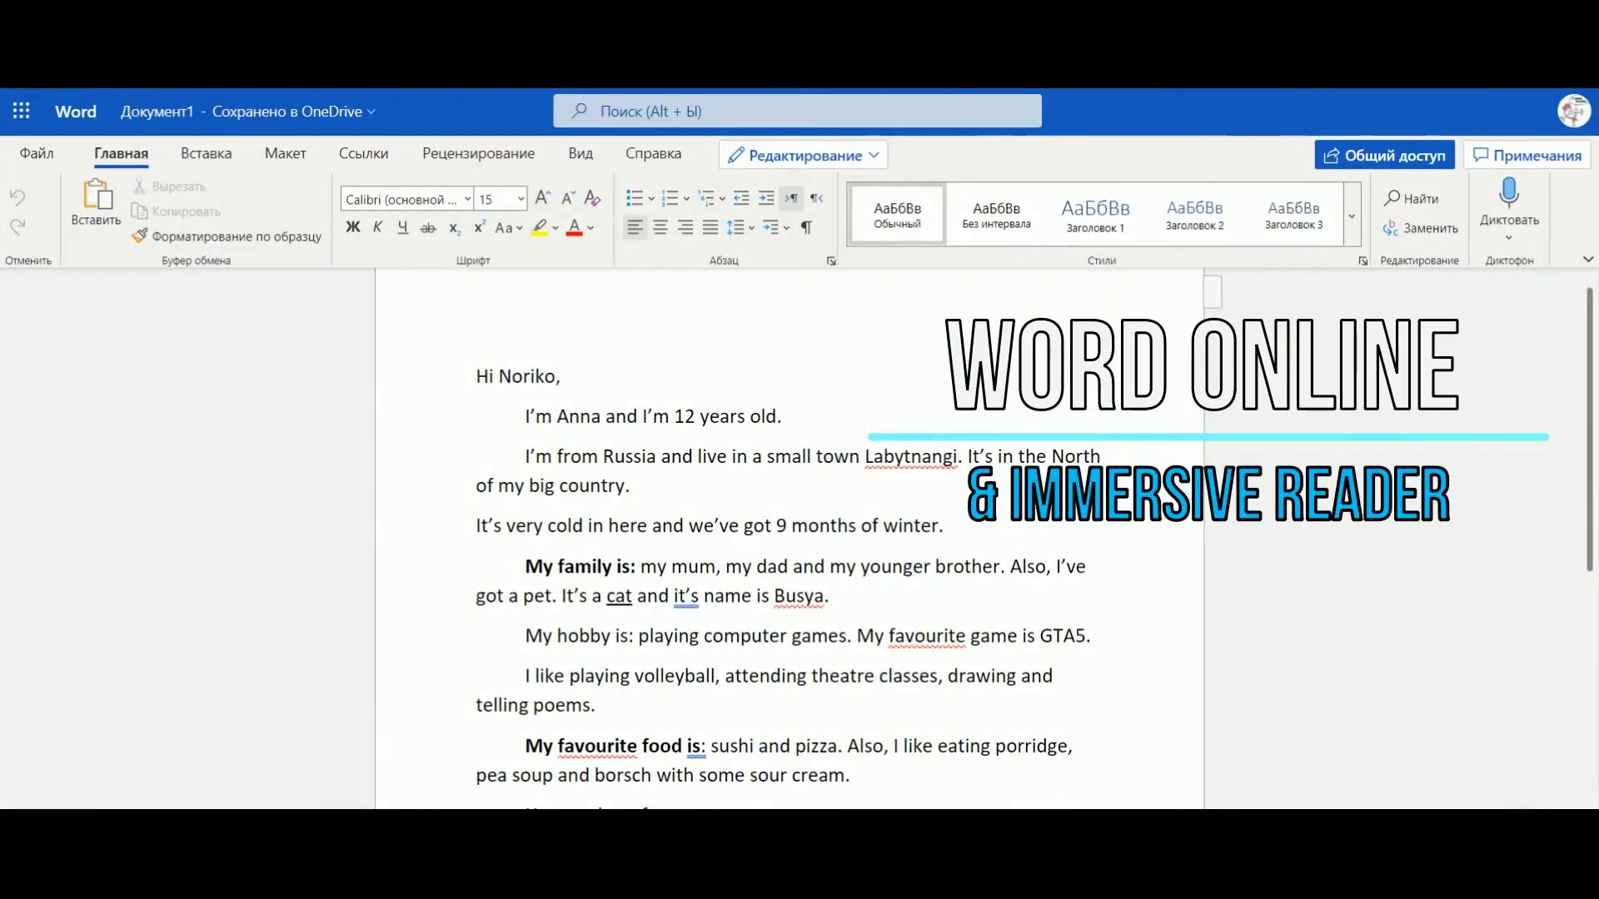
Step: Switch to the Word Online document and open it in Immersive Reader
{"action": "left_click", "coordinate": [580, 153]}
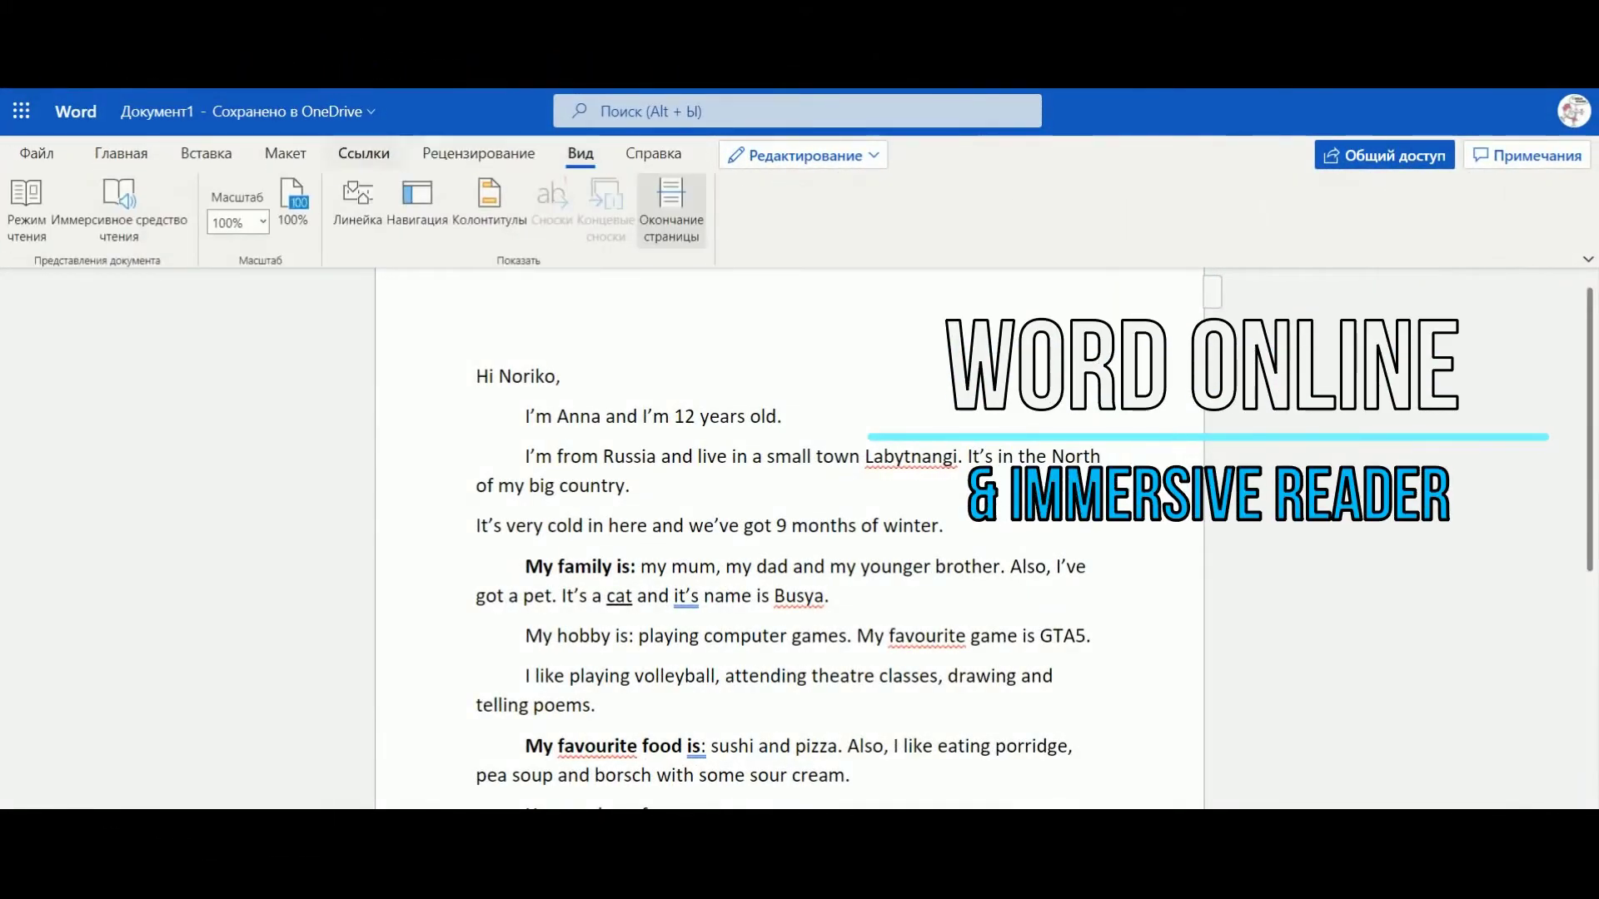
{"action": "left_click", "coordinate": [119, 208]}
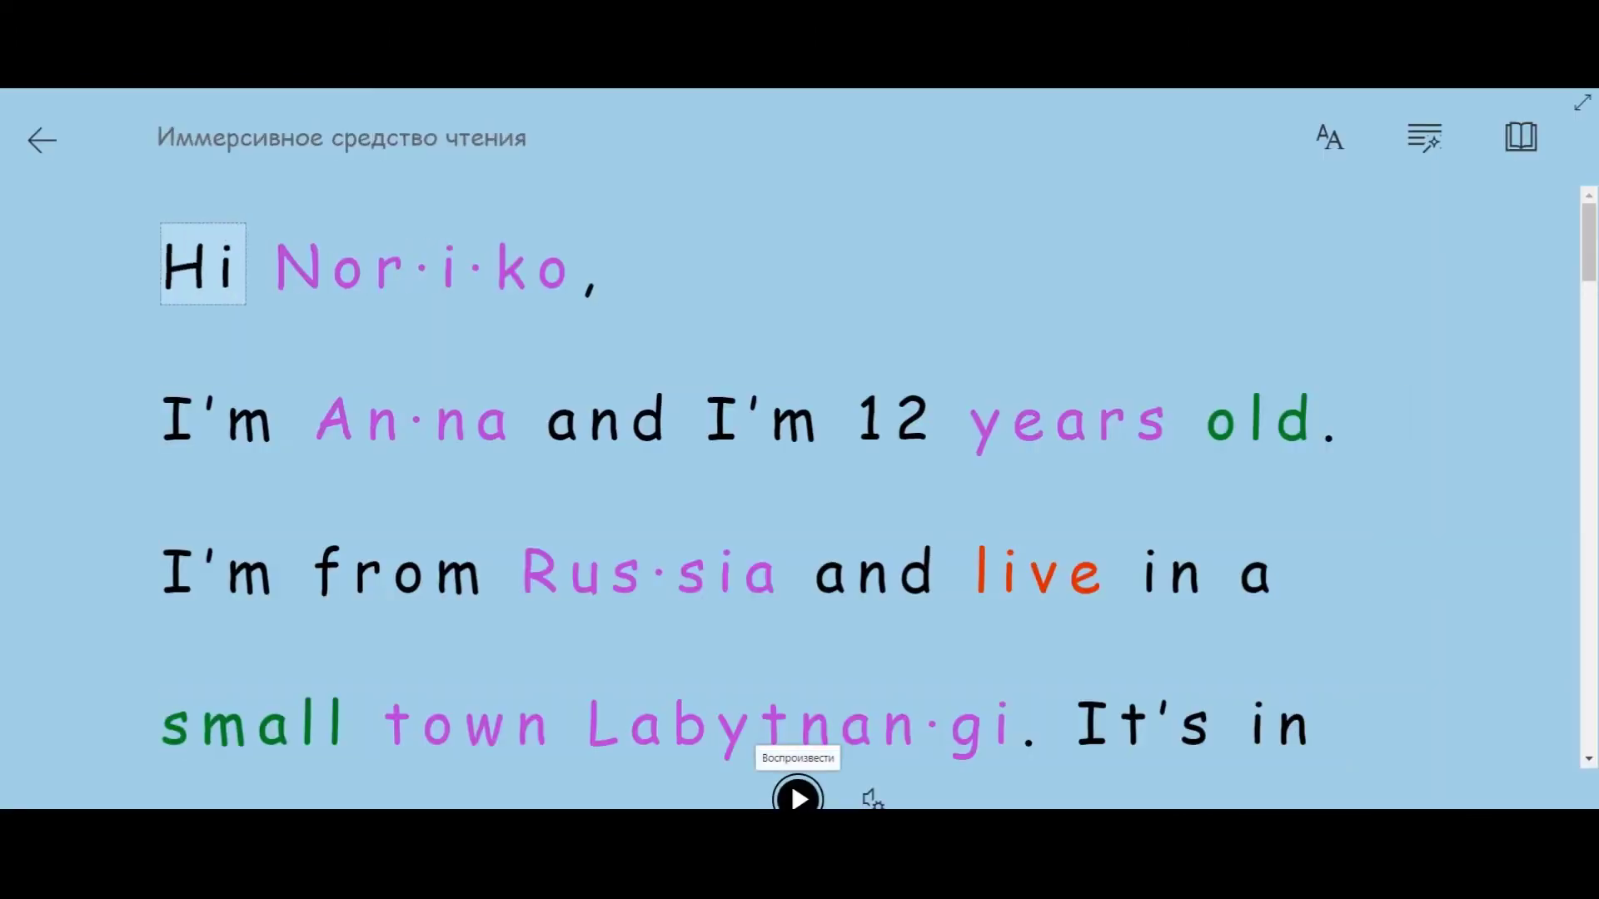
{"action": "scroll", "coordinate": [774, 449], "scroll_direction": "down", "scroll_amount": 3}
{"action": "scroll", "coordinate": [514, 483], "scroll_direction": "up", "scroll_amount": 3}
Step: Apply the bright yellow theme to the letter and turn off syllable splitting
{"action": "left_click", "coordinate": [1329, 138]}
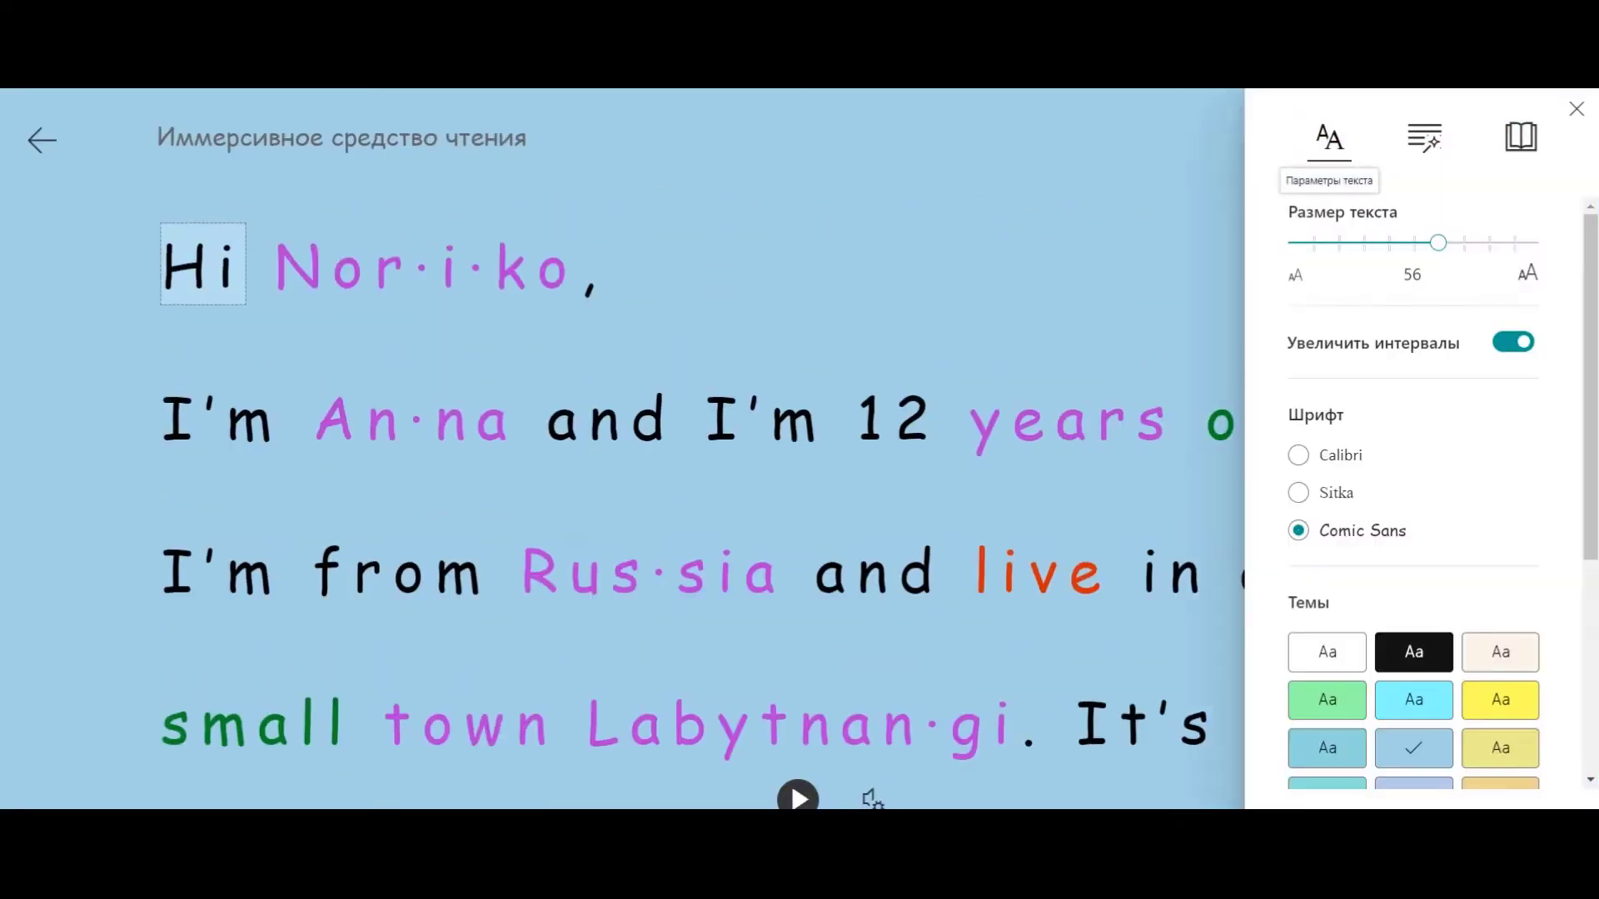
{"action": "left_click", "coordinate": [1499, 699]}
{"action": "left_click", "coordinate": [1423, 138]}
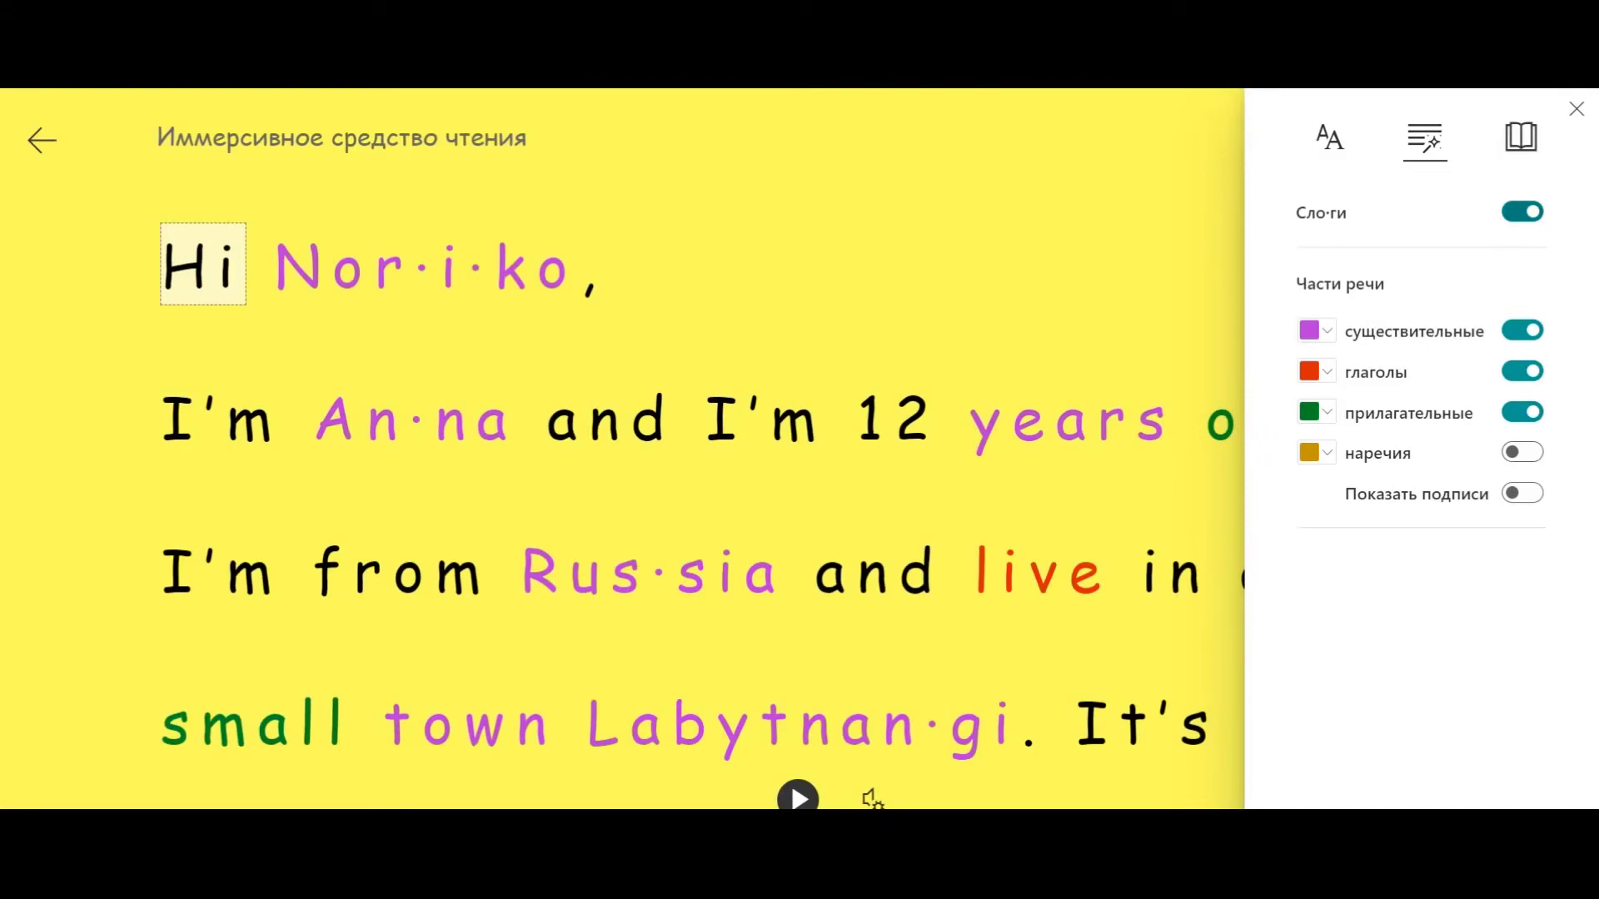
{"action": "left_click", "coordinate": [1522, 212]}
{"action": "left_click", "coordinate": [1522, 211]}
{"action": "left_click", "coordinate": [1522, 212]}
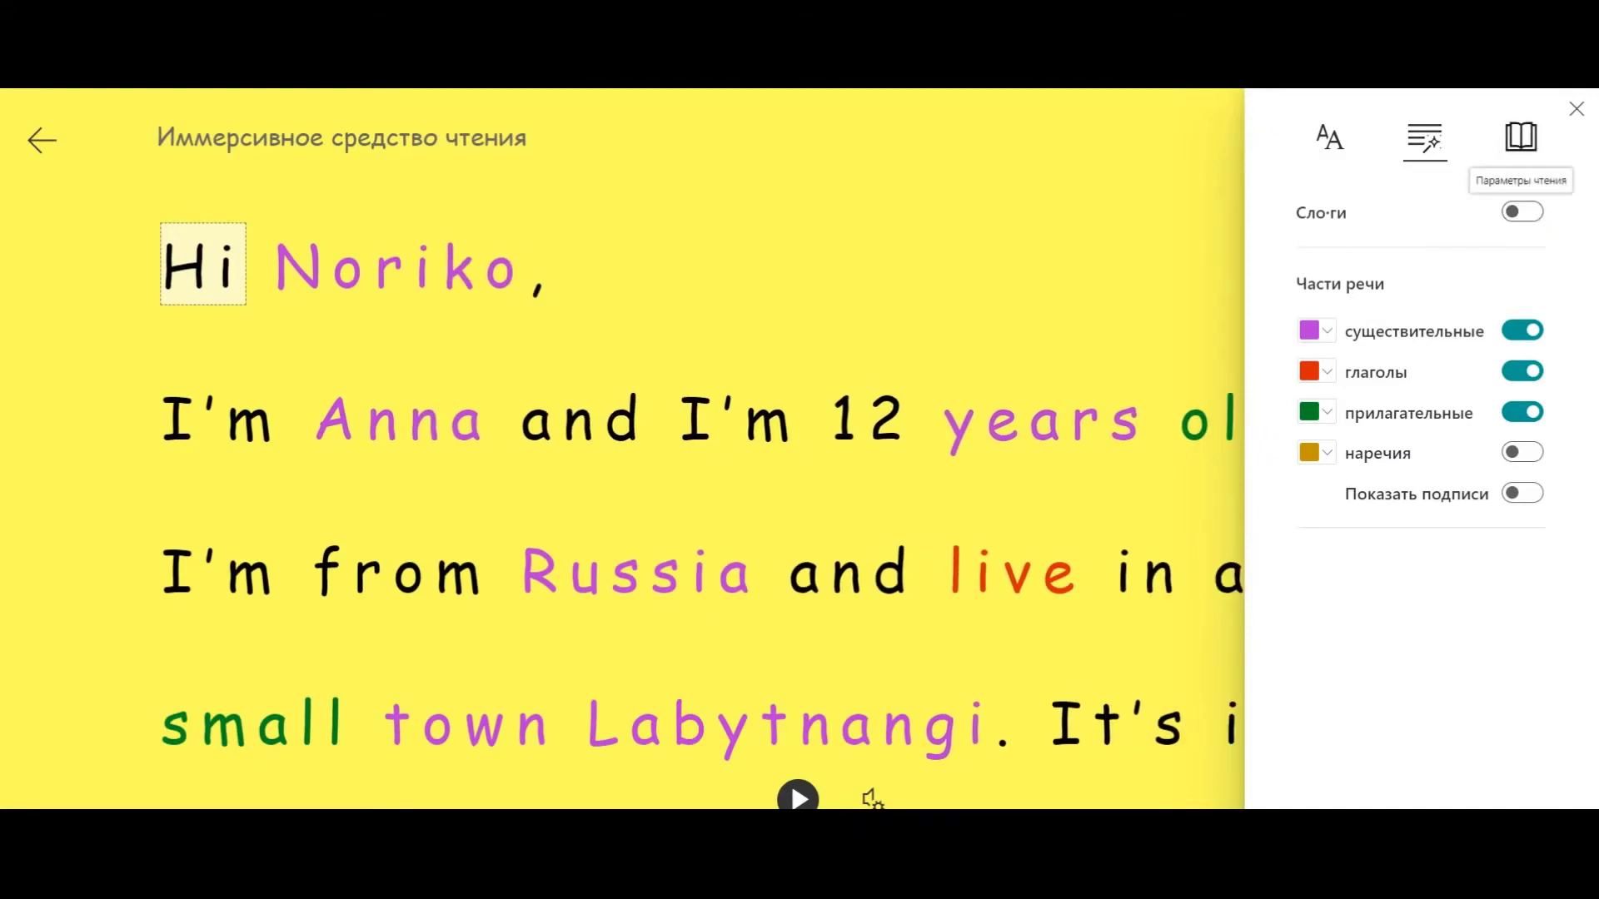
Step: Set the word-by-word translation language to Russian in the reading preferences
{"action": "left_click", "coordinate": [1520, 137]}
{"action": "left_click", "coordinate": [1422, 487]}
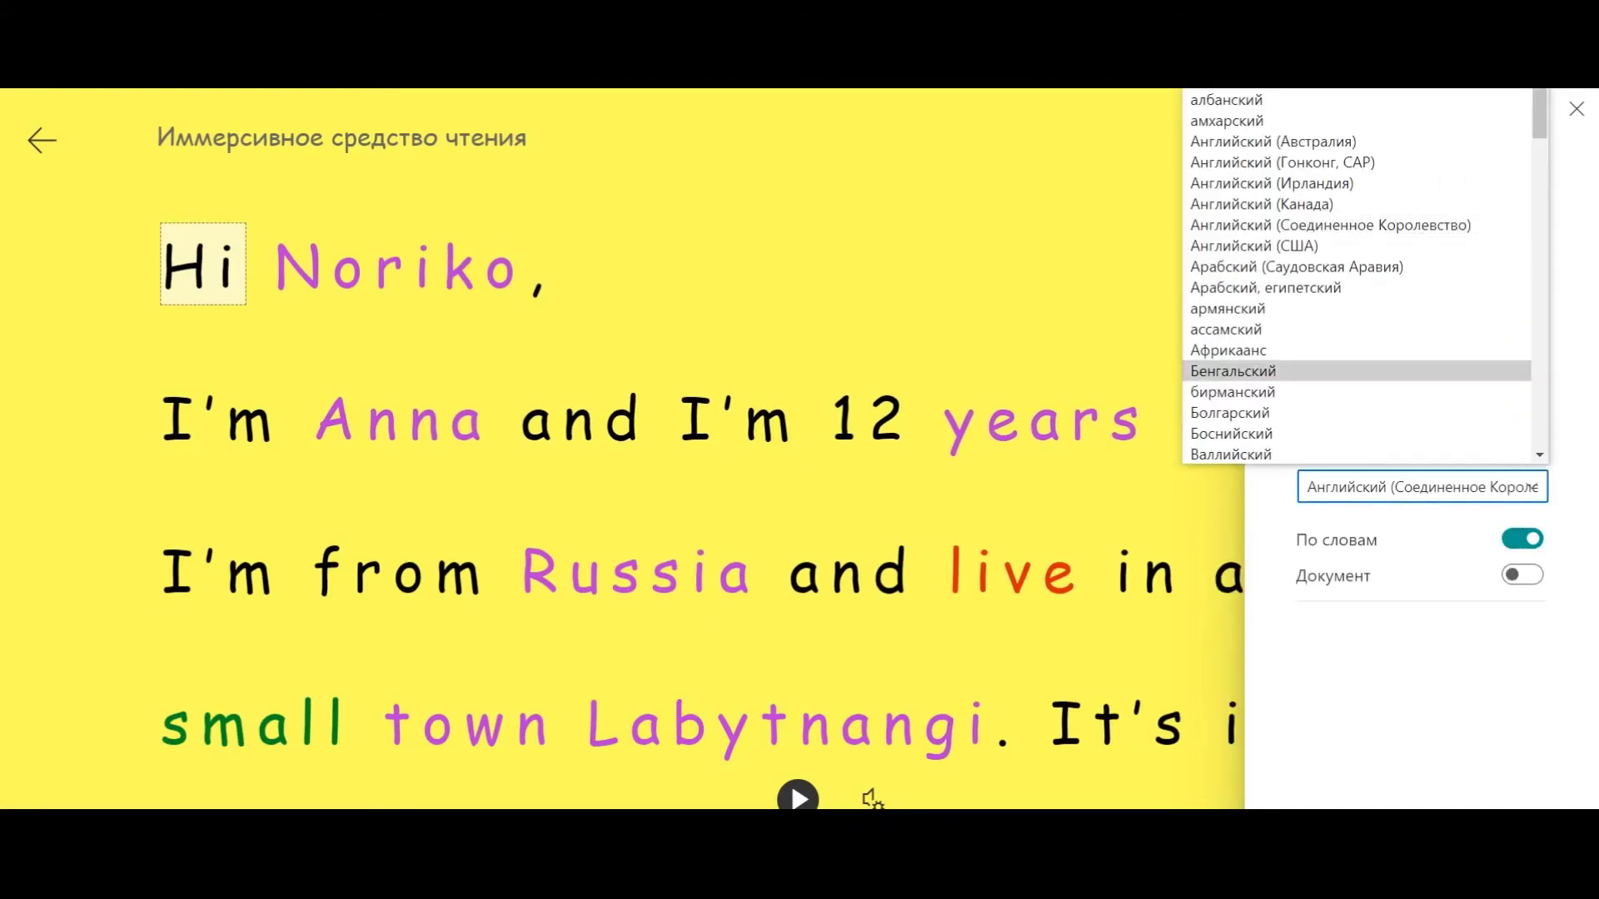
{"action": "scroll", "coordinate": [1407, 372], "scroll_direction": "down", "scroll_amount": 12}
{"action": "scroll", "coordinate": [1407, 372], "scroll_direction": "up", "scroll_amount": 2}
{"action": "scroll", "coordinate": [1332, 336], "scroll_direction": "up", "scroll_amount": 8}
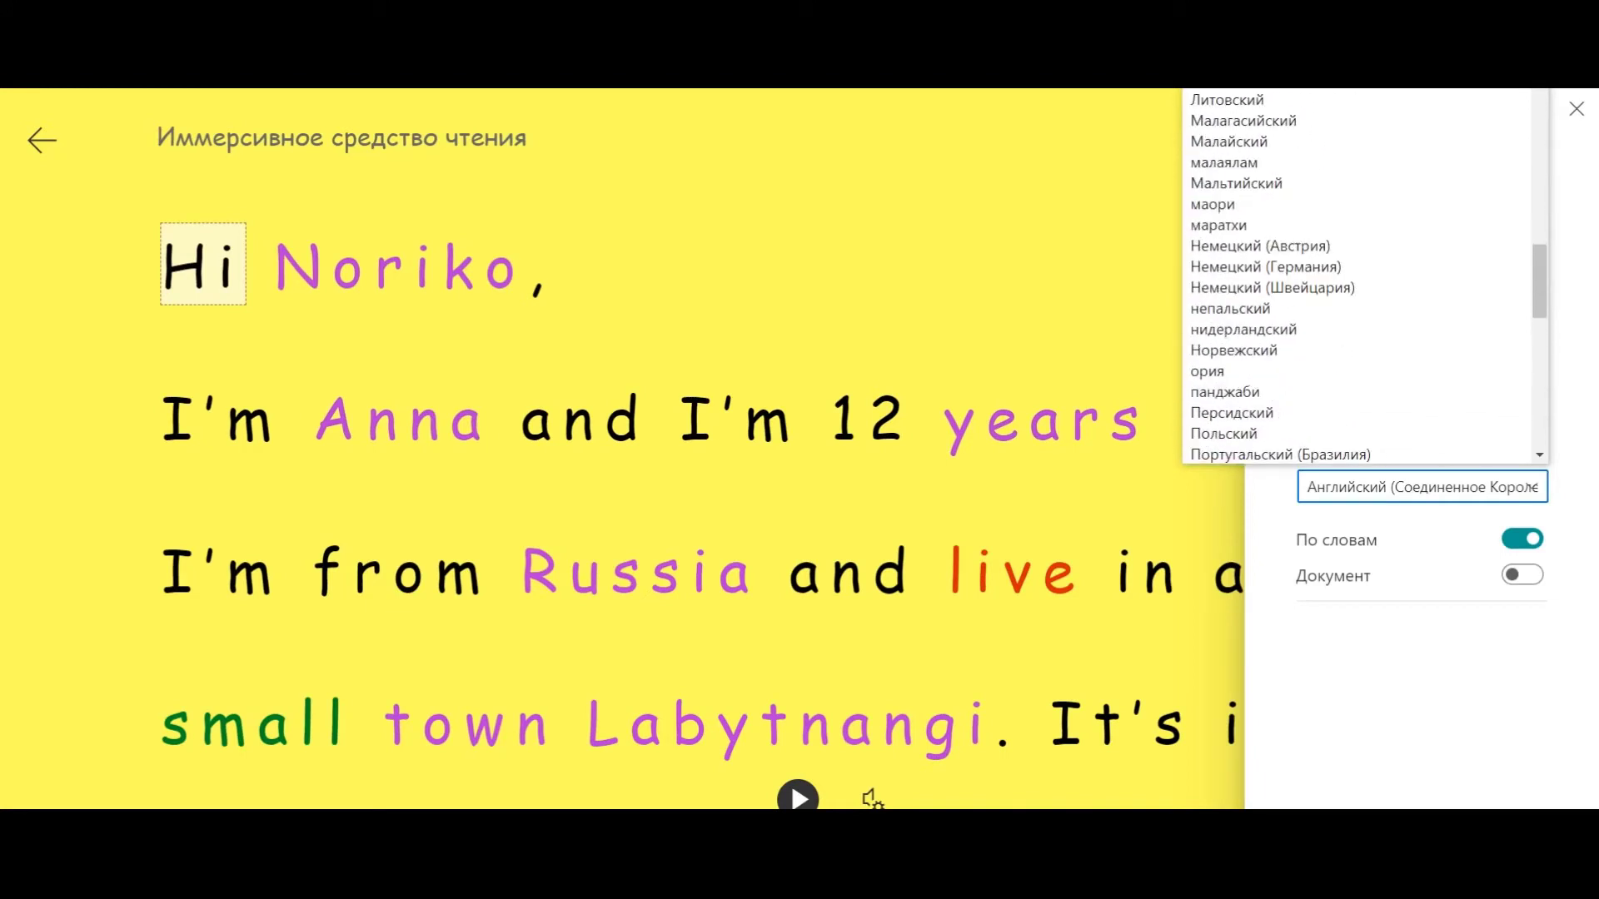
{"action": "scroll", "coordinate": [1332, 336], "scroll_direction": "down", "scroll_amount": 4}
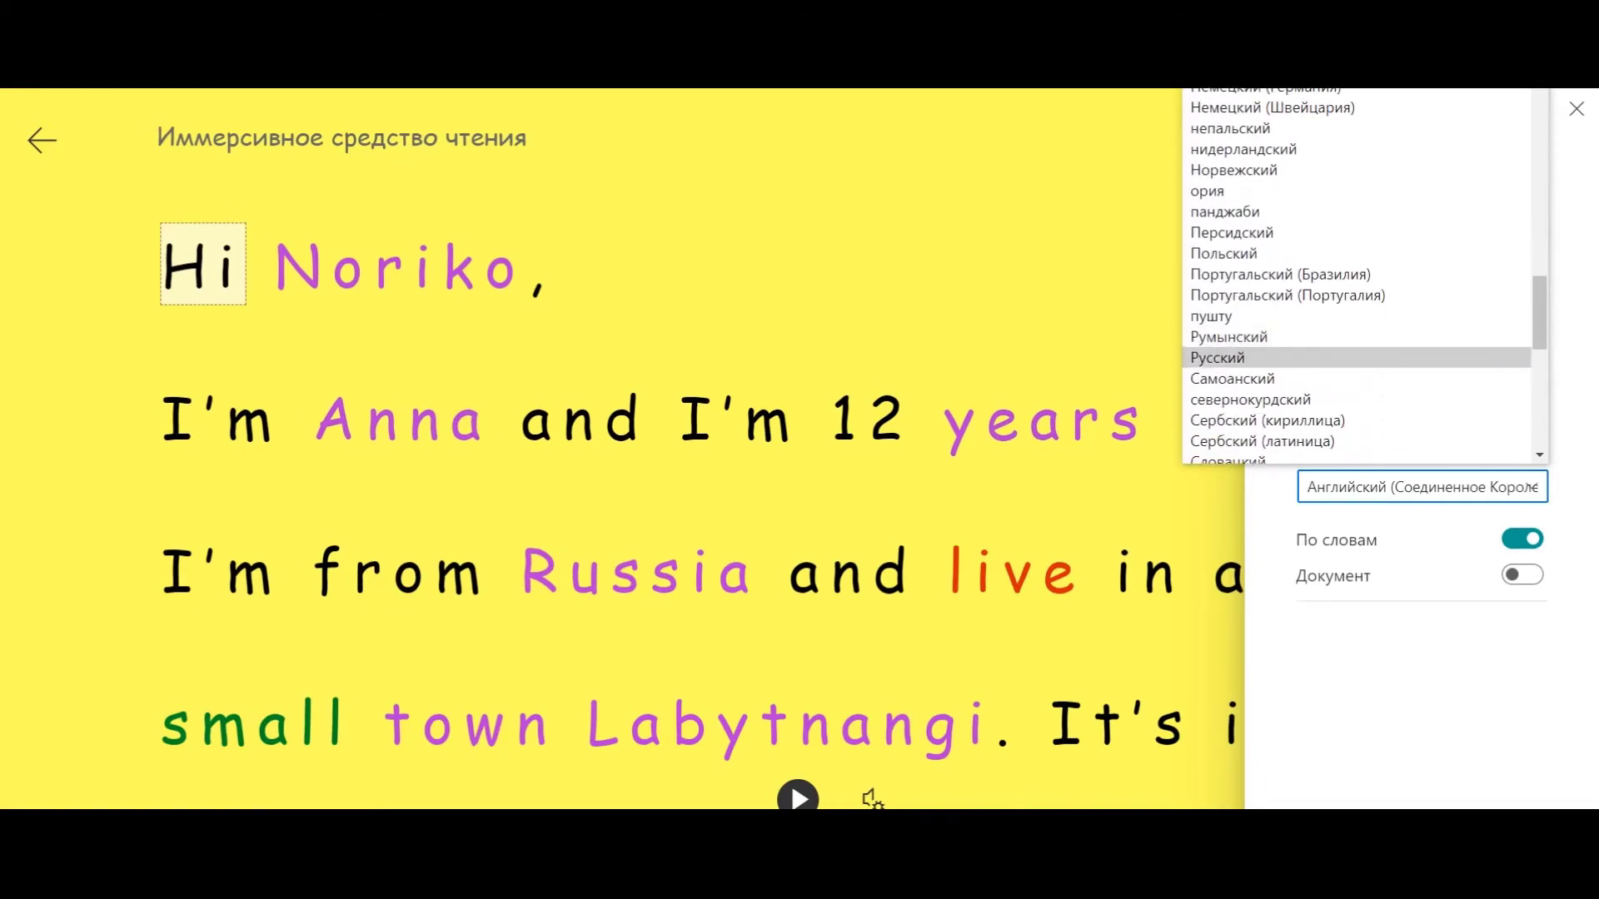
{"action": "left_click", "coordinate": [1333, 357]}
Step: View the translation and picture dictionary entry for "years" and select the word "old"
{"action": "left_click", "coordinate": [1041, 418]}
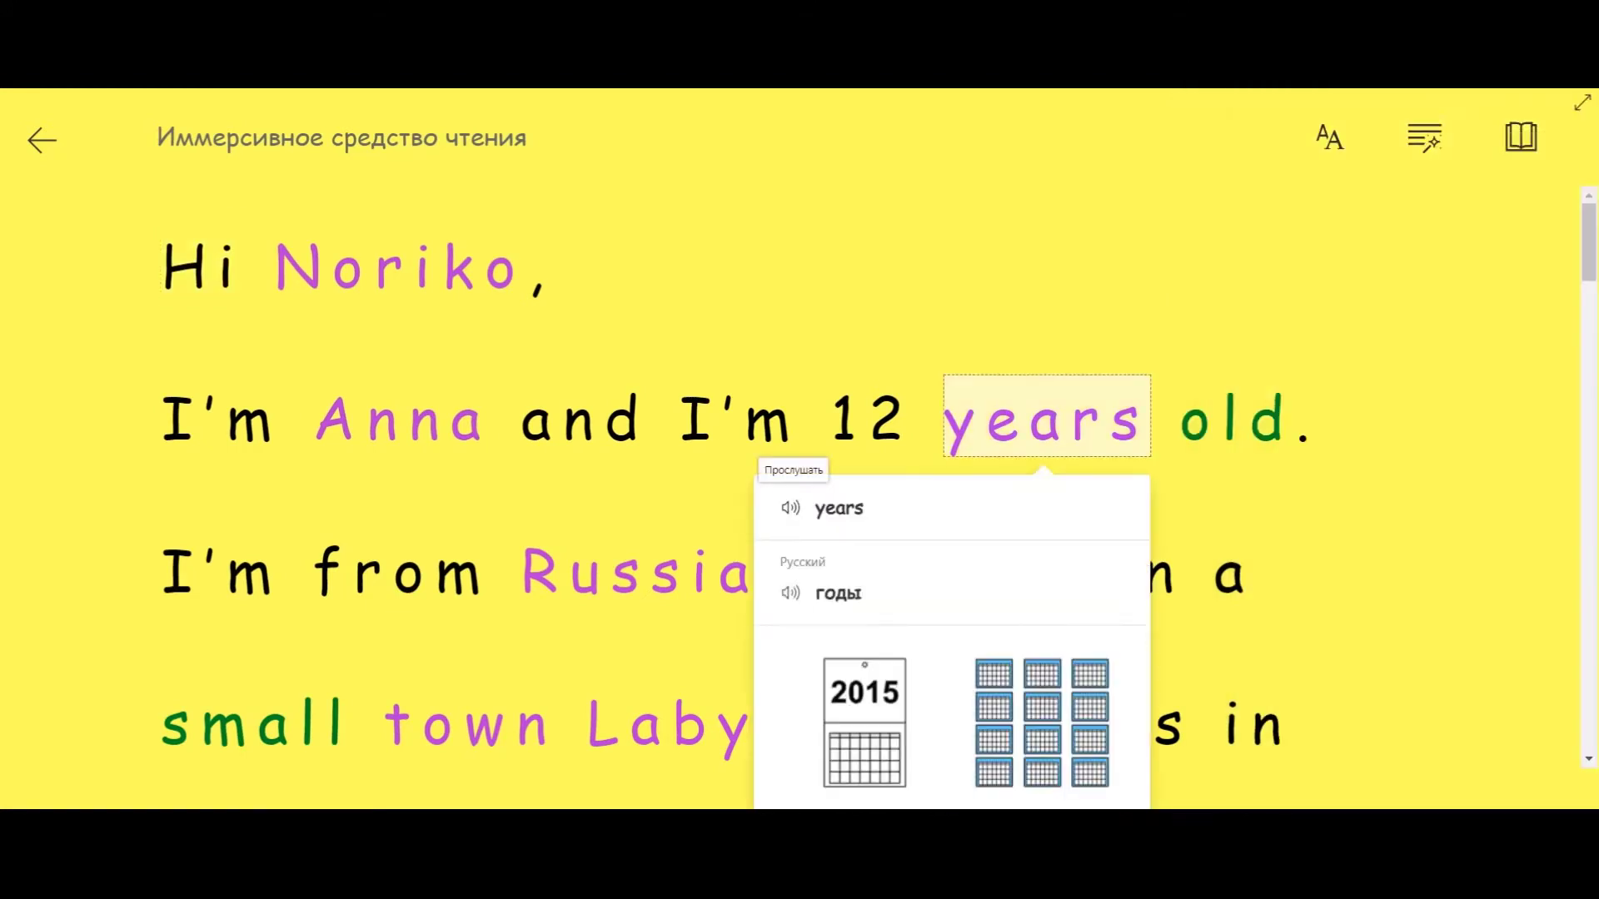
{"action": "left_click", "coordinate": [1235, 419]}
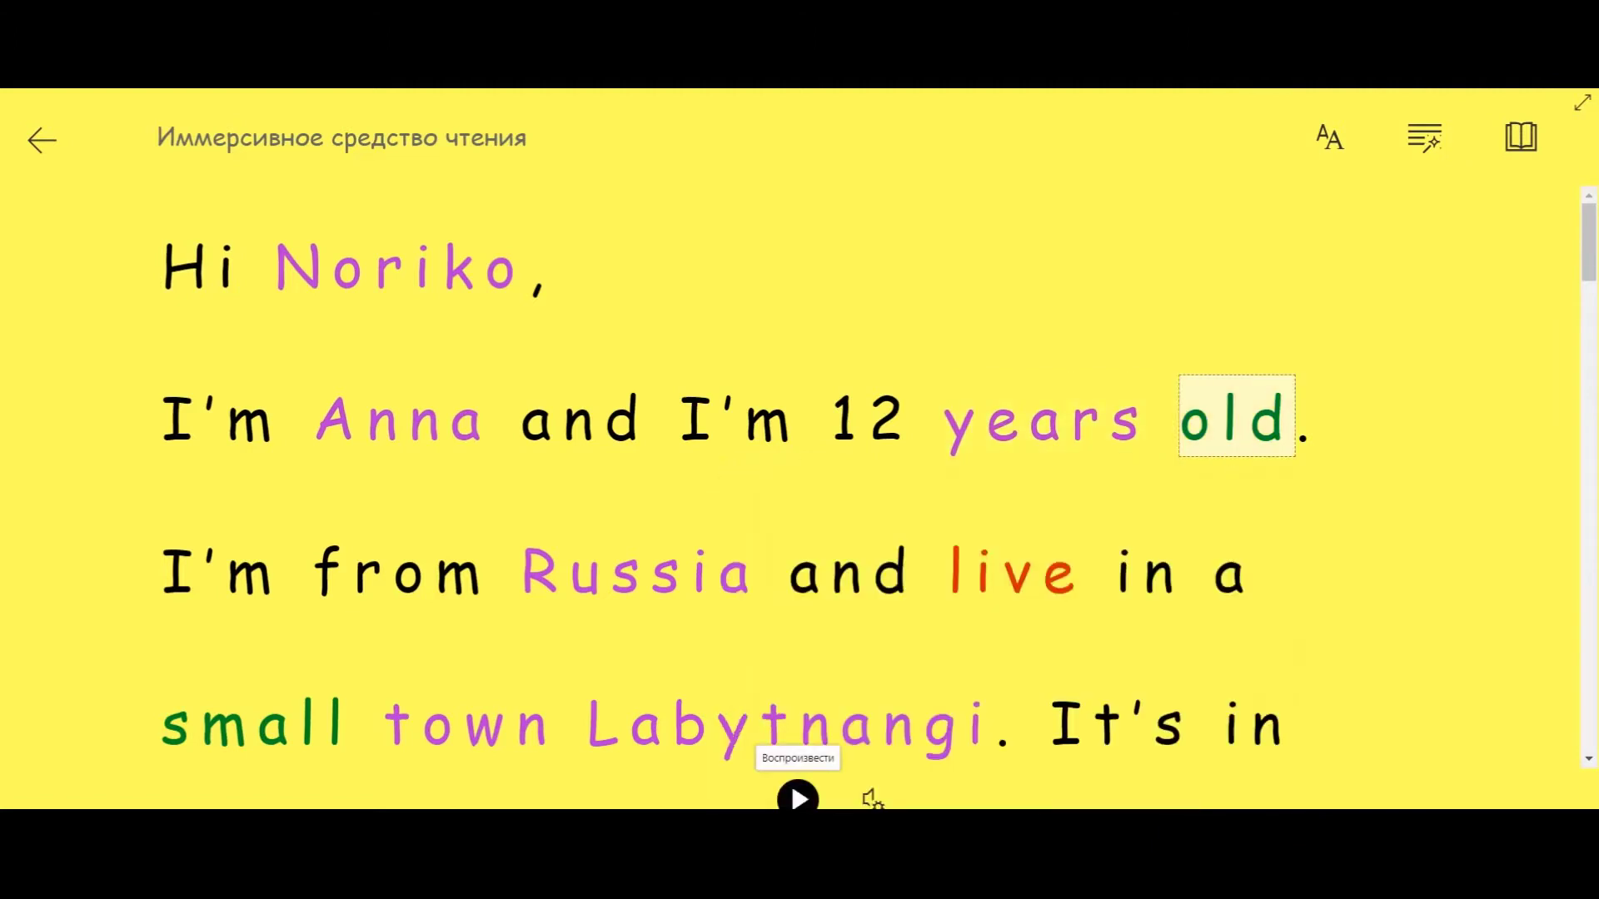
Step: Play the letter aloud from the word "old" and view the voice options during playback
{"action": "left_click", "coordinate": [798, 798]}
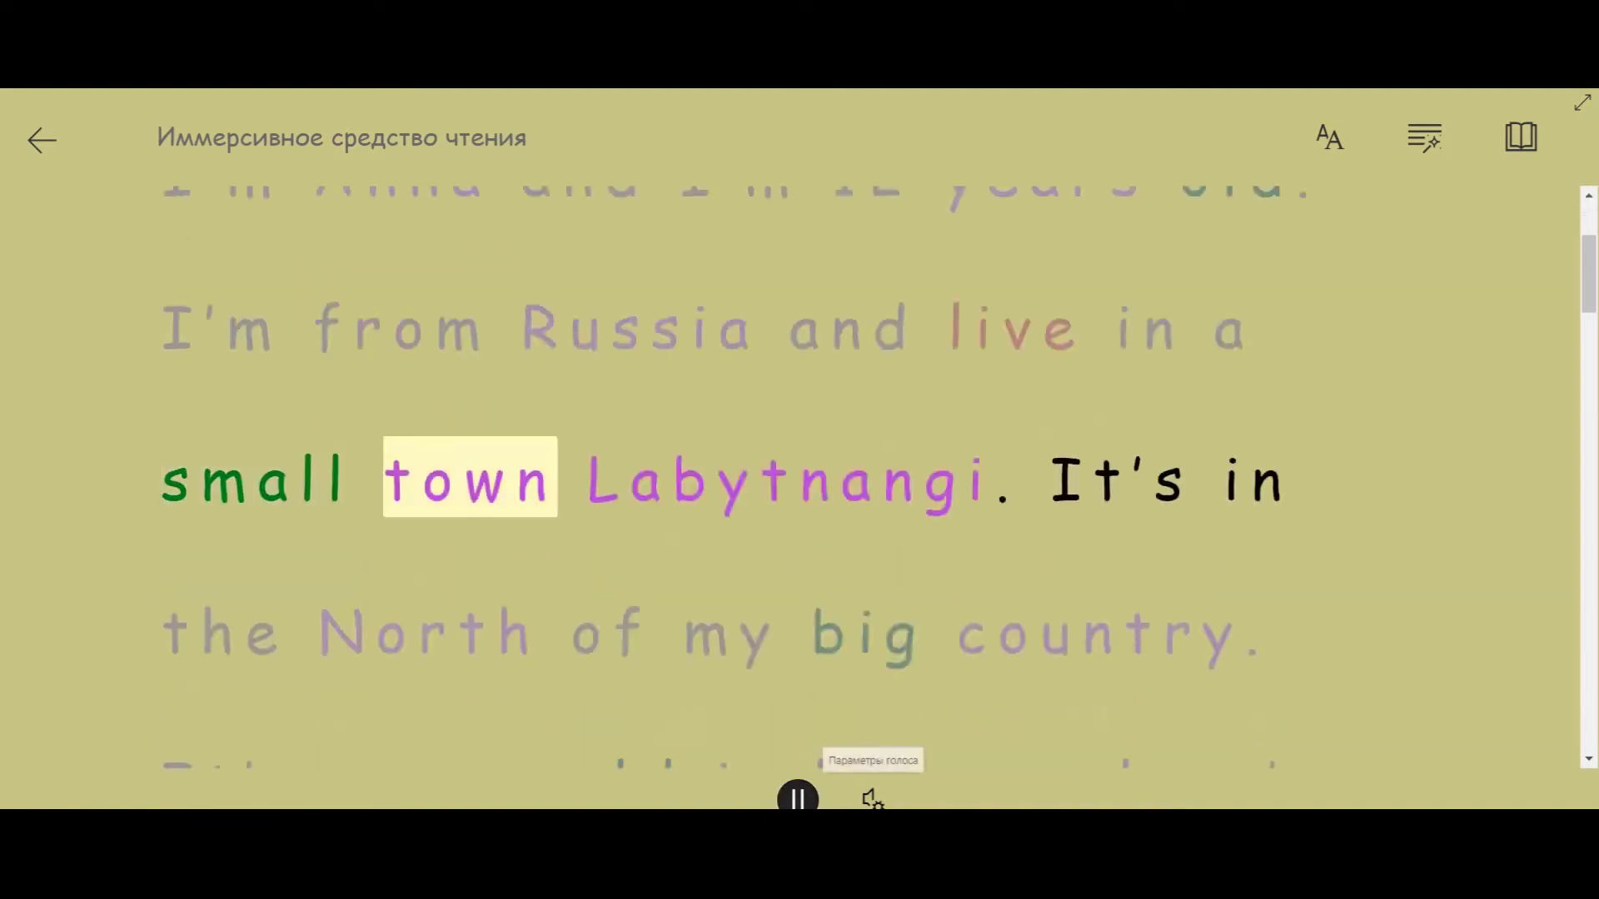
{"action": "left_click", "coordinate": [871, 797]}
{"action": "key", "text": "Escape"}
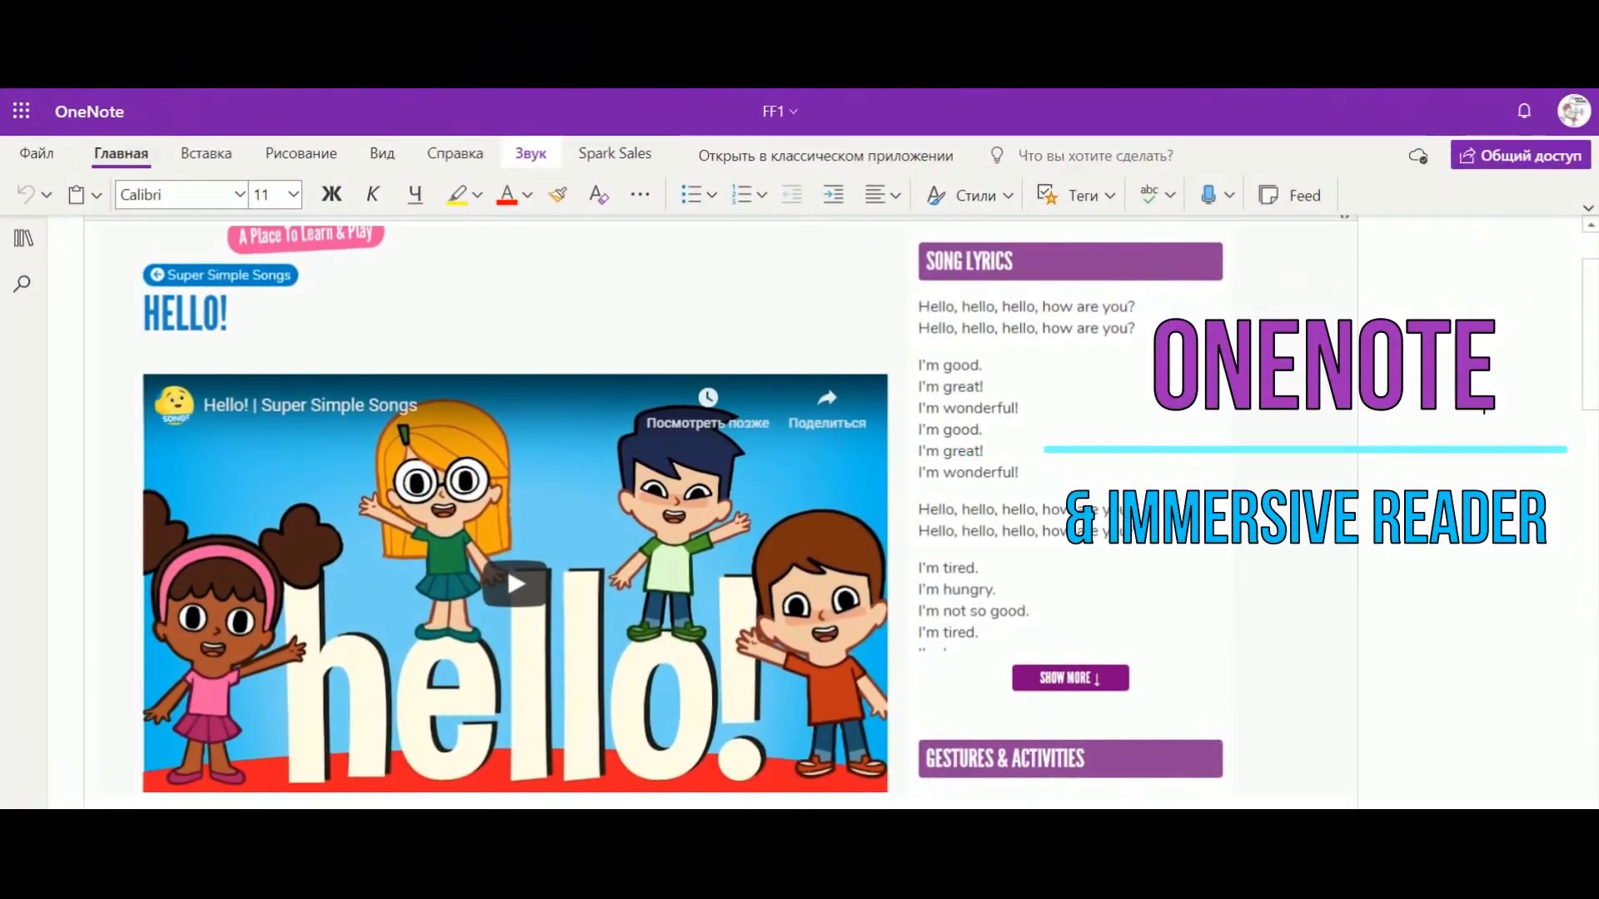
Step: Switch to the OneNote notebook FF1 and open the page's song lyrics in Immersive Reader
{"action": "left_click", "coordinate": [382, 153]}
{"action": "left_click", "coordinate": [135, 195]}
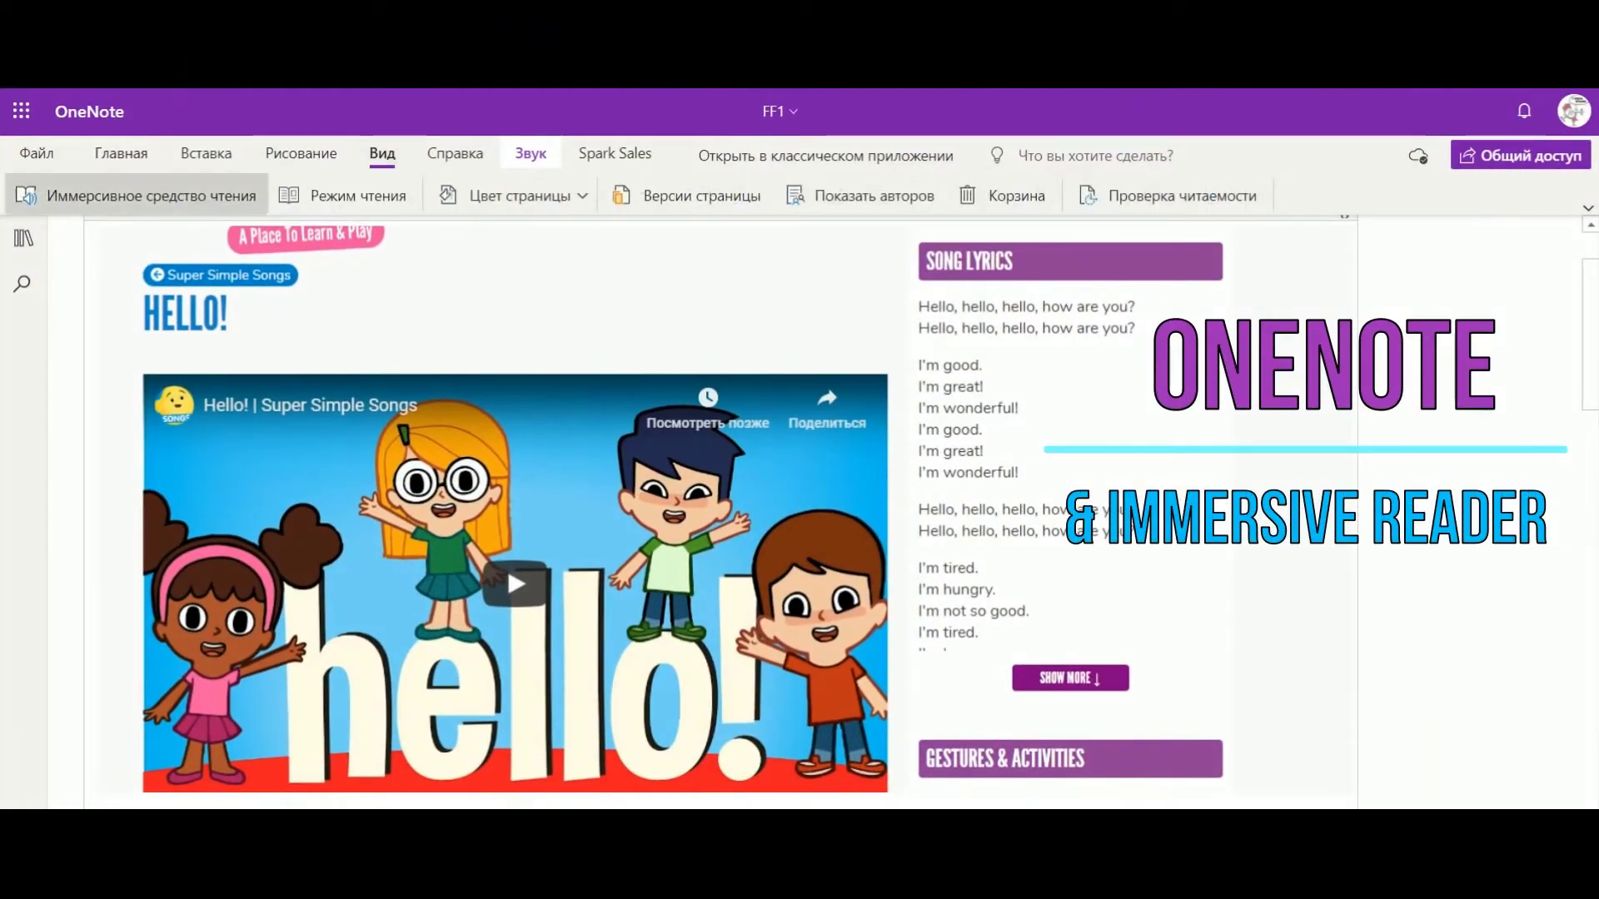
{"action": "scroll", "coordinate": [832, 483], "scroll_direction": "down", "scroll_amount": 8}
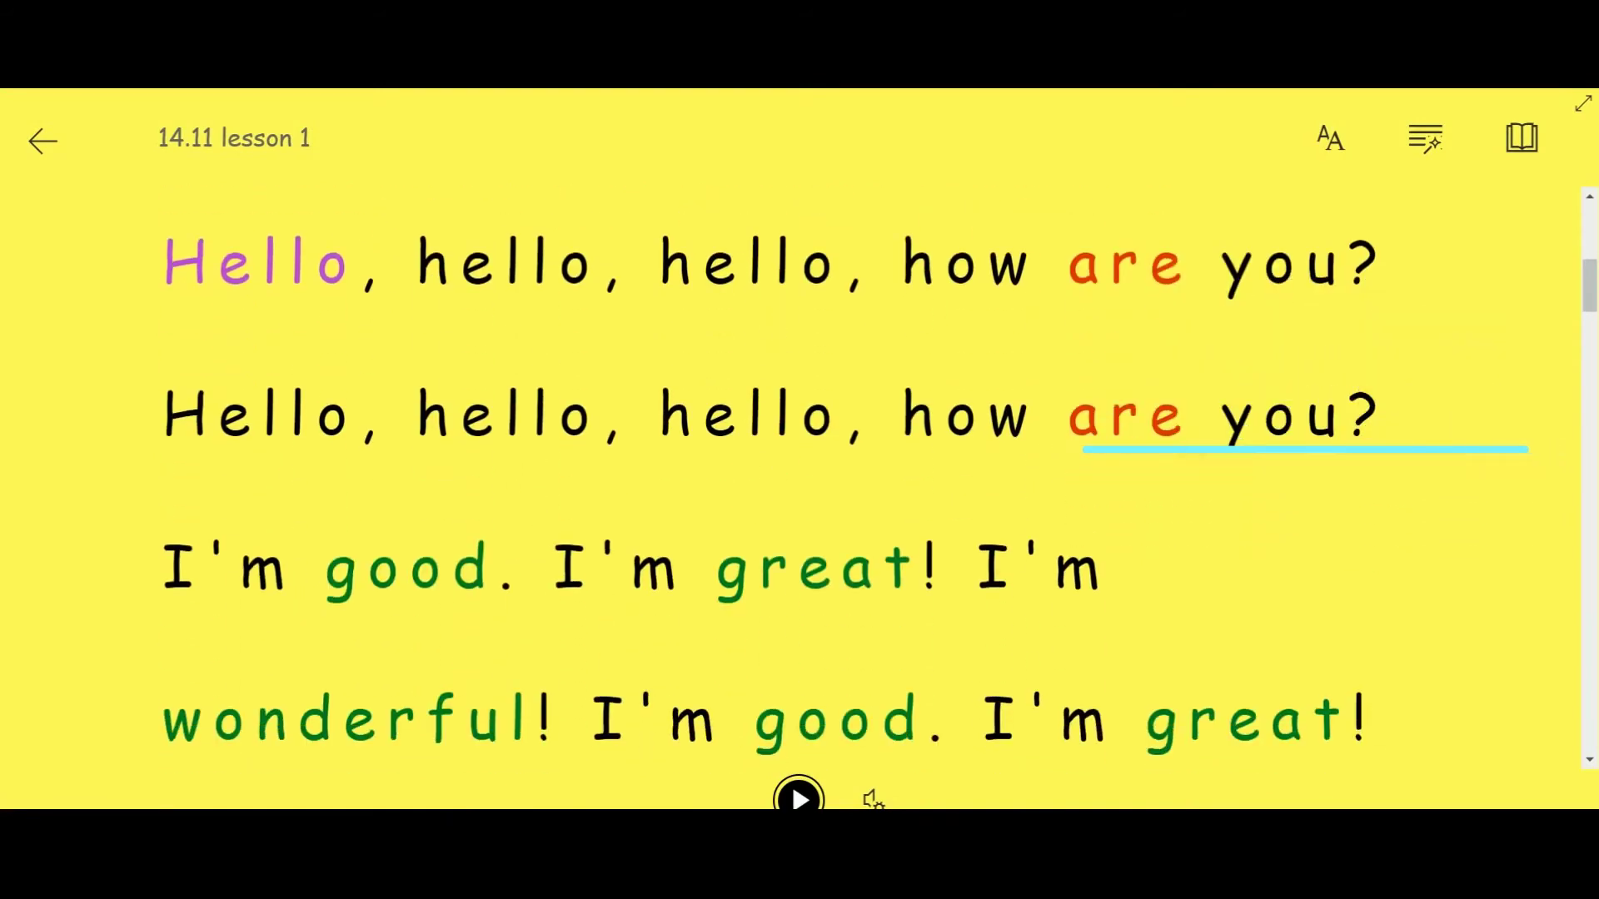
Step: Look up the Russian translation and picture for "hello" in the first lyric line
{"action": "left_click", "coordinate": [254, 263]}
{"action": "scroll", "coordinate": [766, 483], "scroll_direction": "up", "scroll_amount": 3}
{"action": "left_click", "coordinate": [508, 482]}
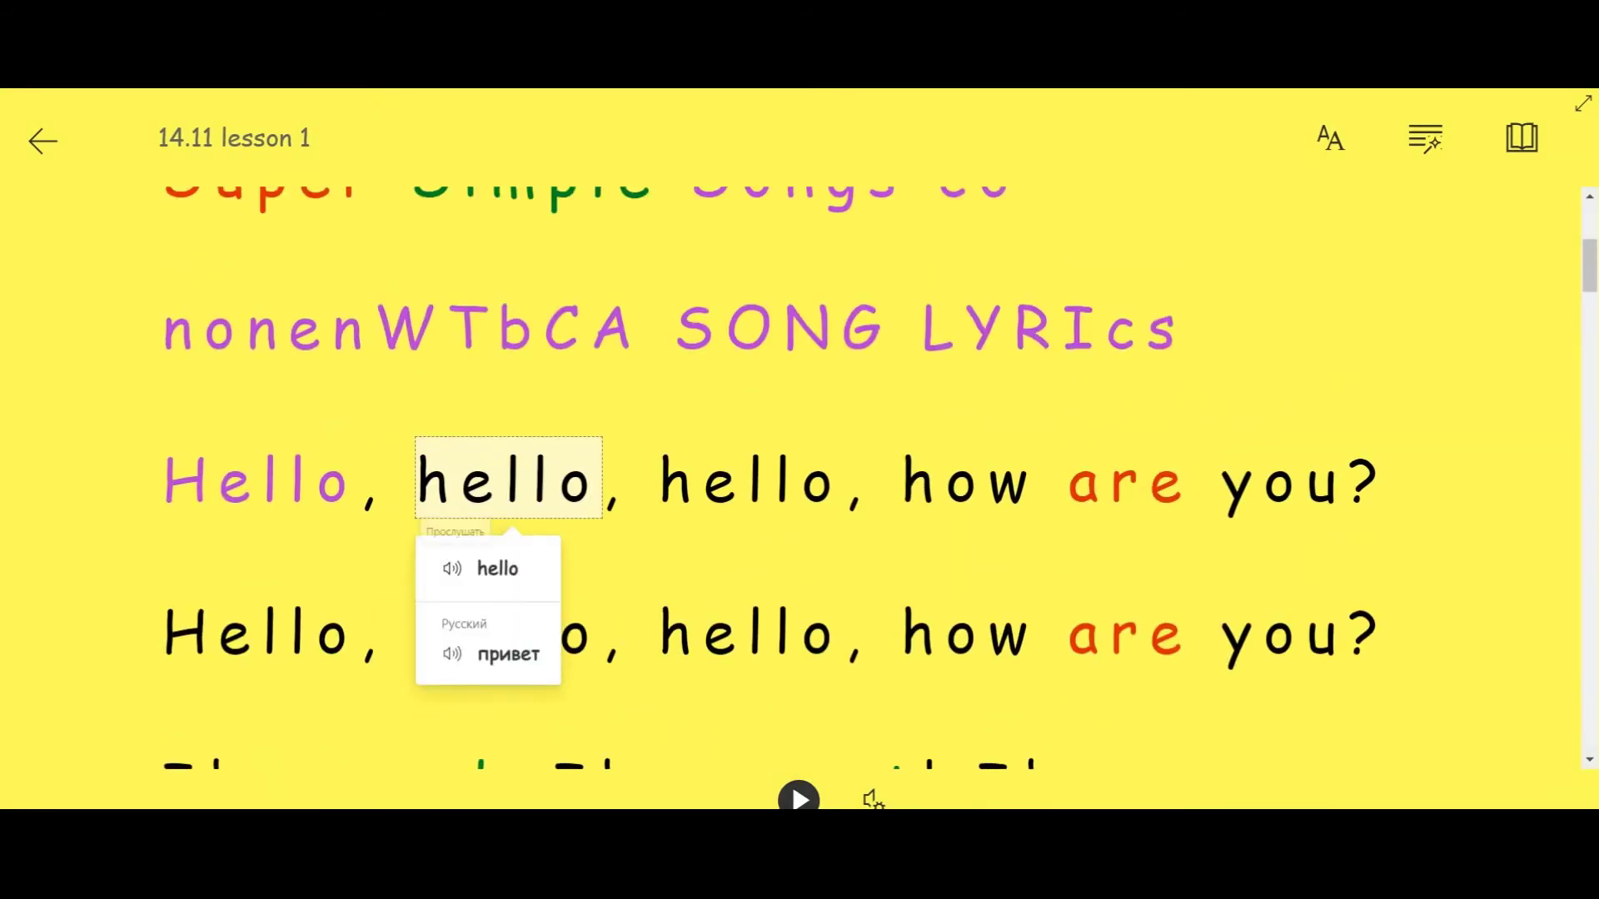
{"action": "left_click", "coordinate": [259, 481]}
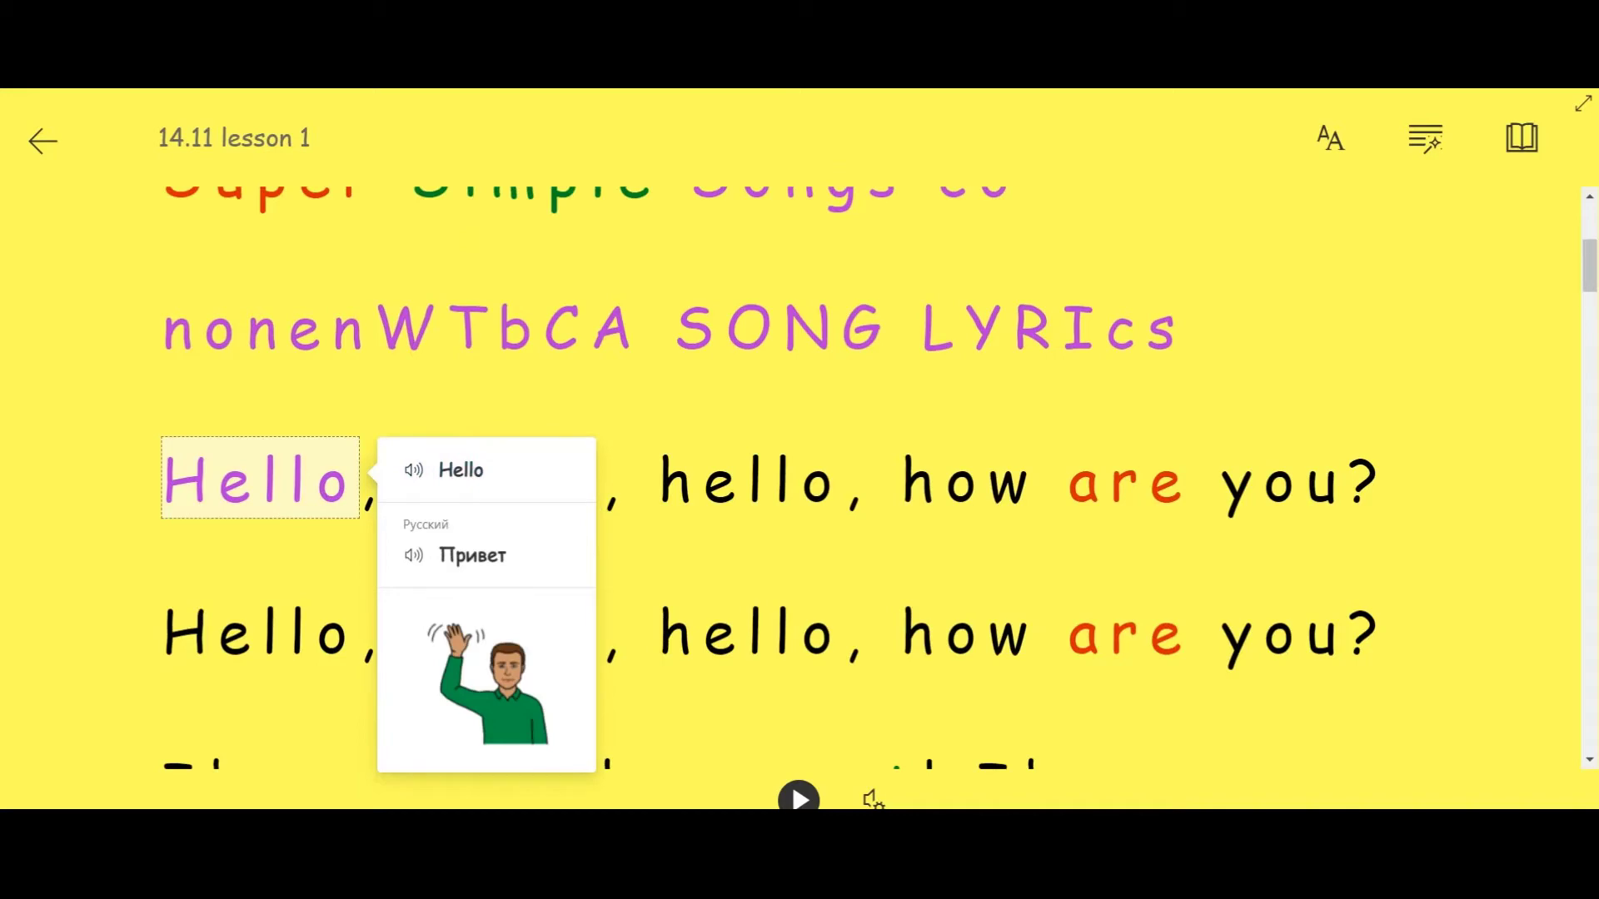
Step: Play the lyrics aloud from the word "how", view the speech speed and voice options, and stop the reading
{"action": "left_click", "coordinate": [969, 481]}
{"action": "left_click", "coordinate": [798, 797]}
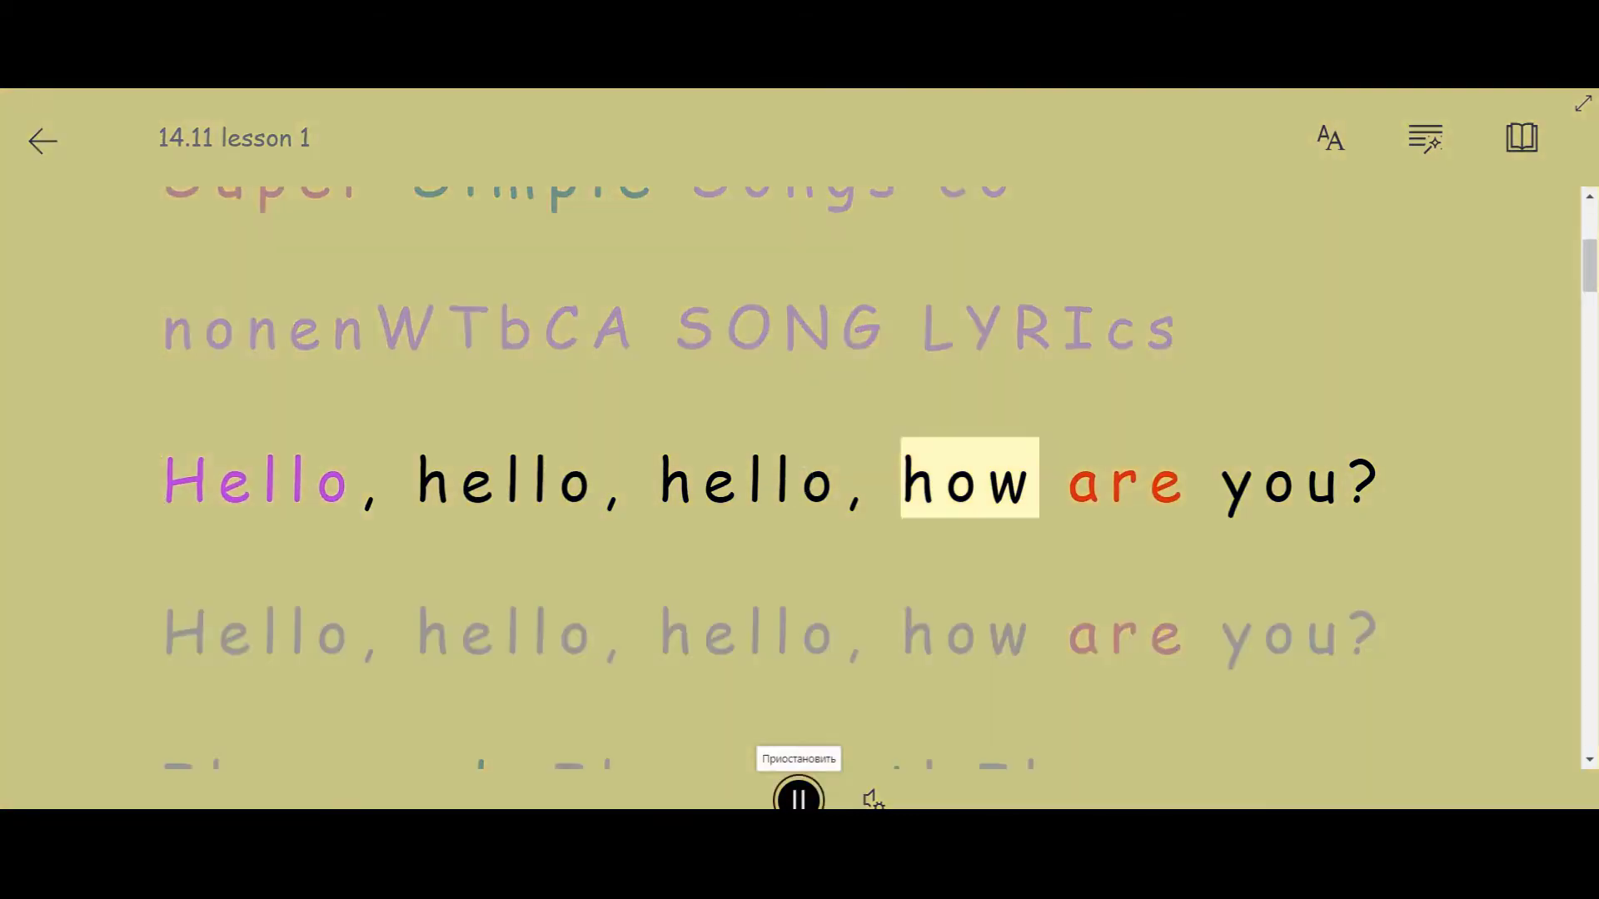
{"action": "left_click", "coordinate": [873, 800]}
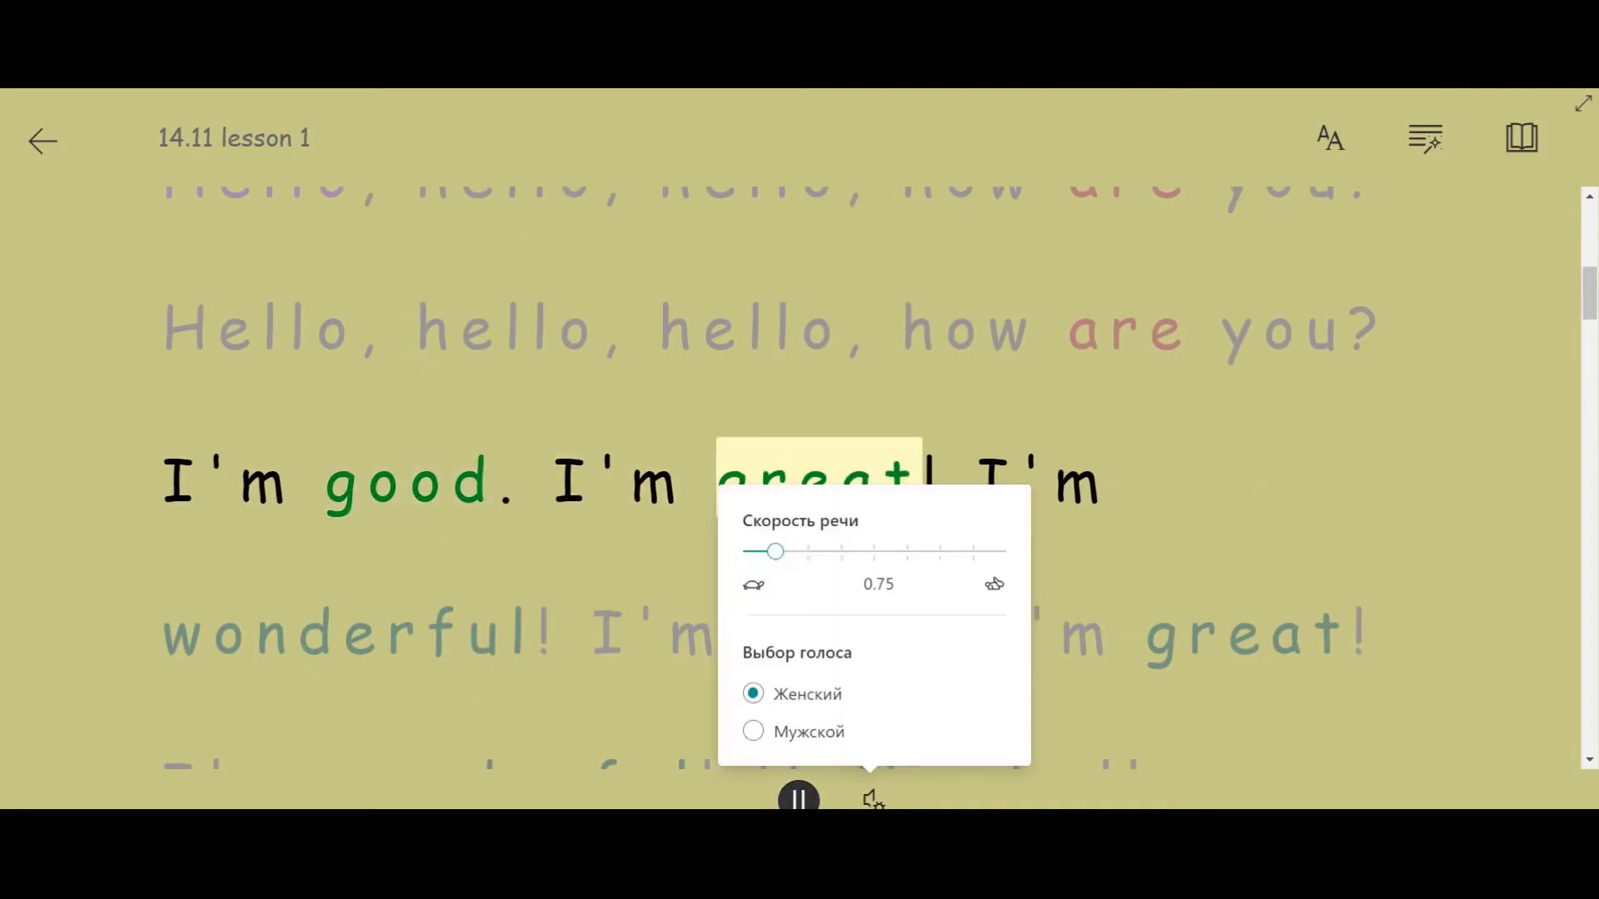
{"action": "left_click", "coordinate": [350, 631]}
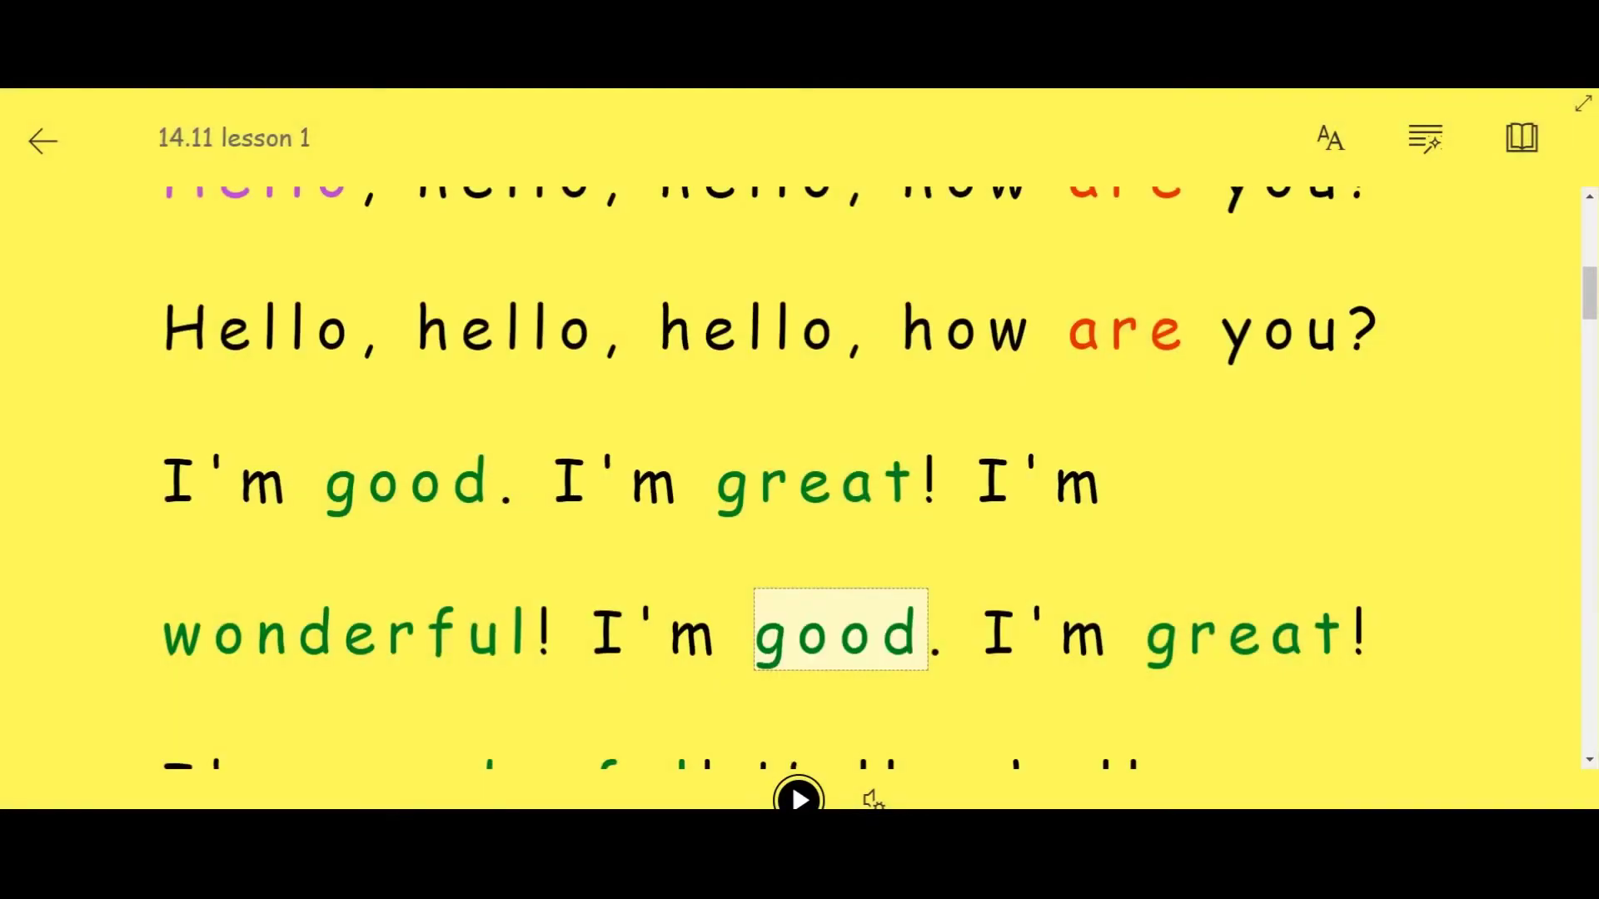
Step: Turn on one-line Line Focus at the word "wonderful" and look up the translation of "great" in that line
{"action": "left_click", "coordinate": [350, 630]}
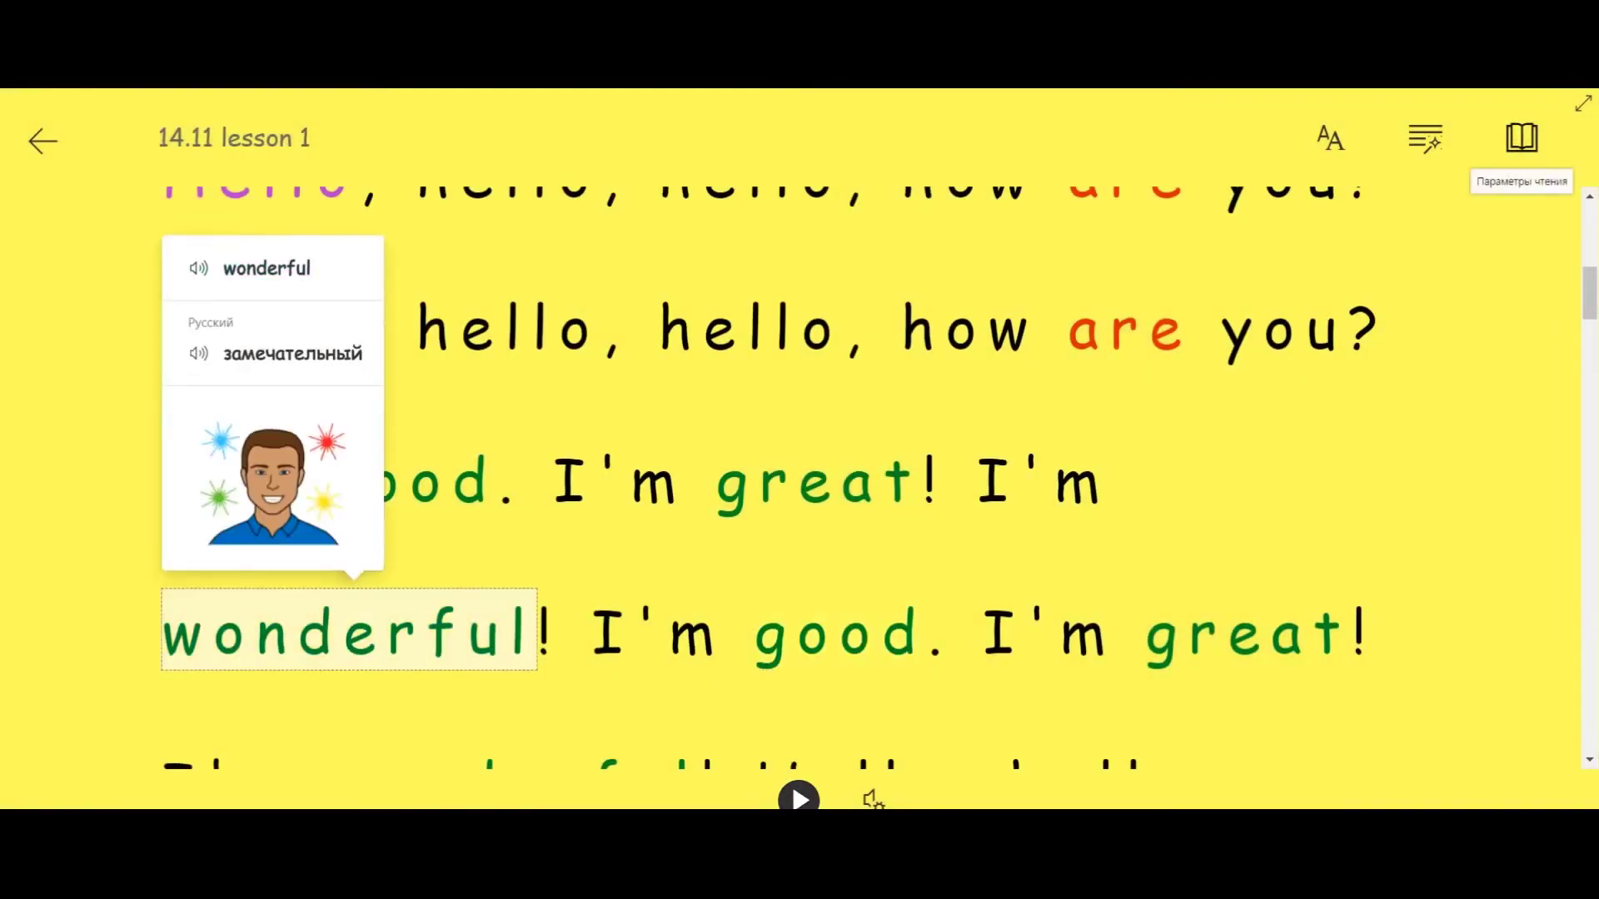
{"action": "left_click", "coordinate": [1521, 137]}
{"action": "left_click", "coordinate": [1523, 213]}
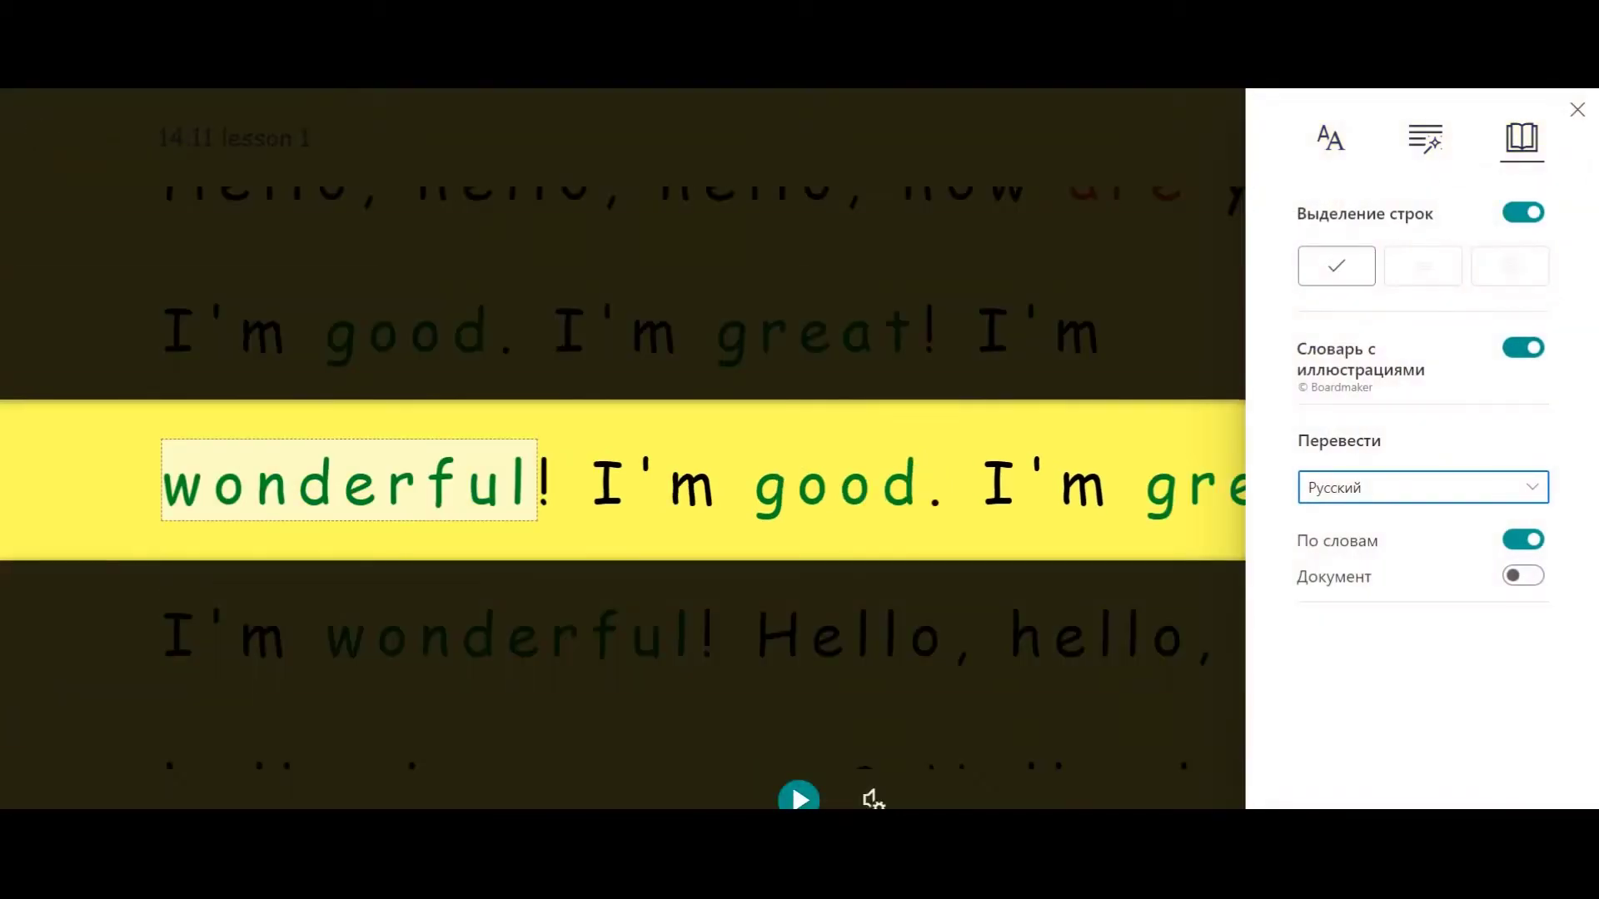
{"action": "left_click", "coordinate": [1576, 109]}
{"action": "left_click", "coordinate": [1247, 481]}
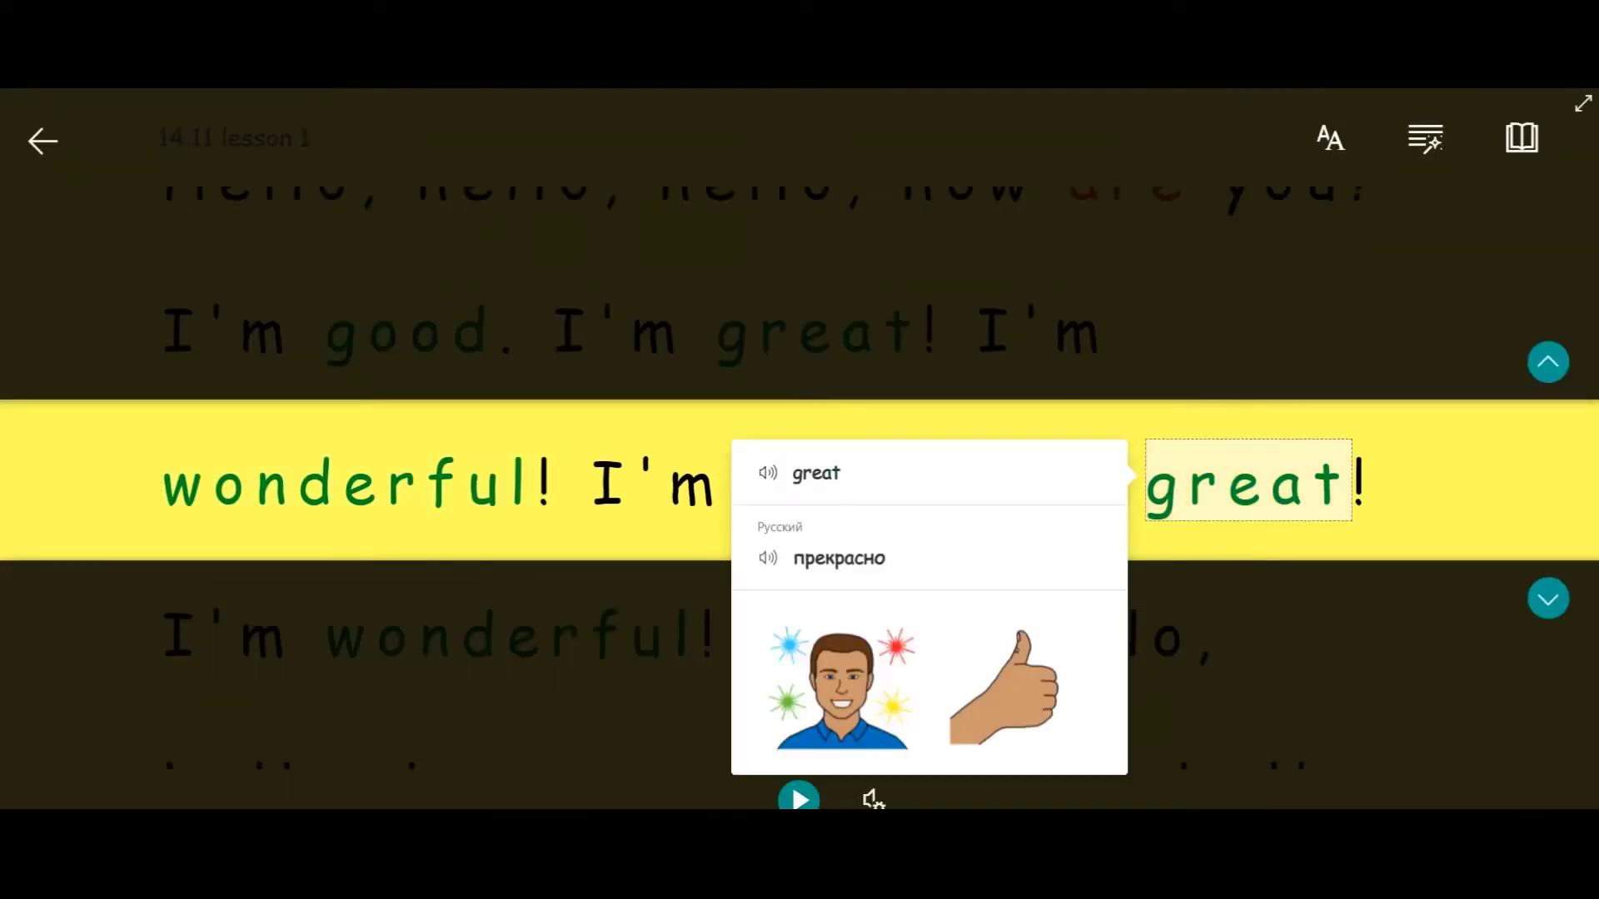
{"action": "key", "text": "Escape"}
{"action": "key", "text": "Escape"}
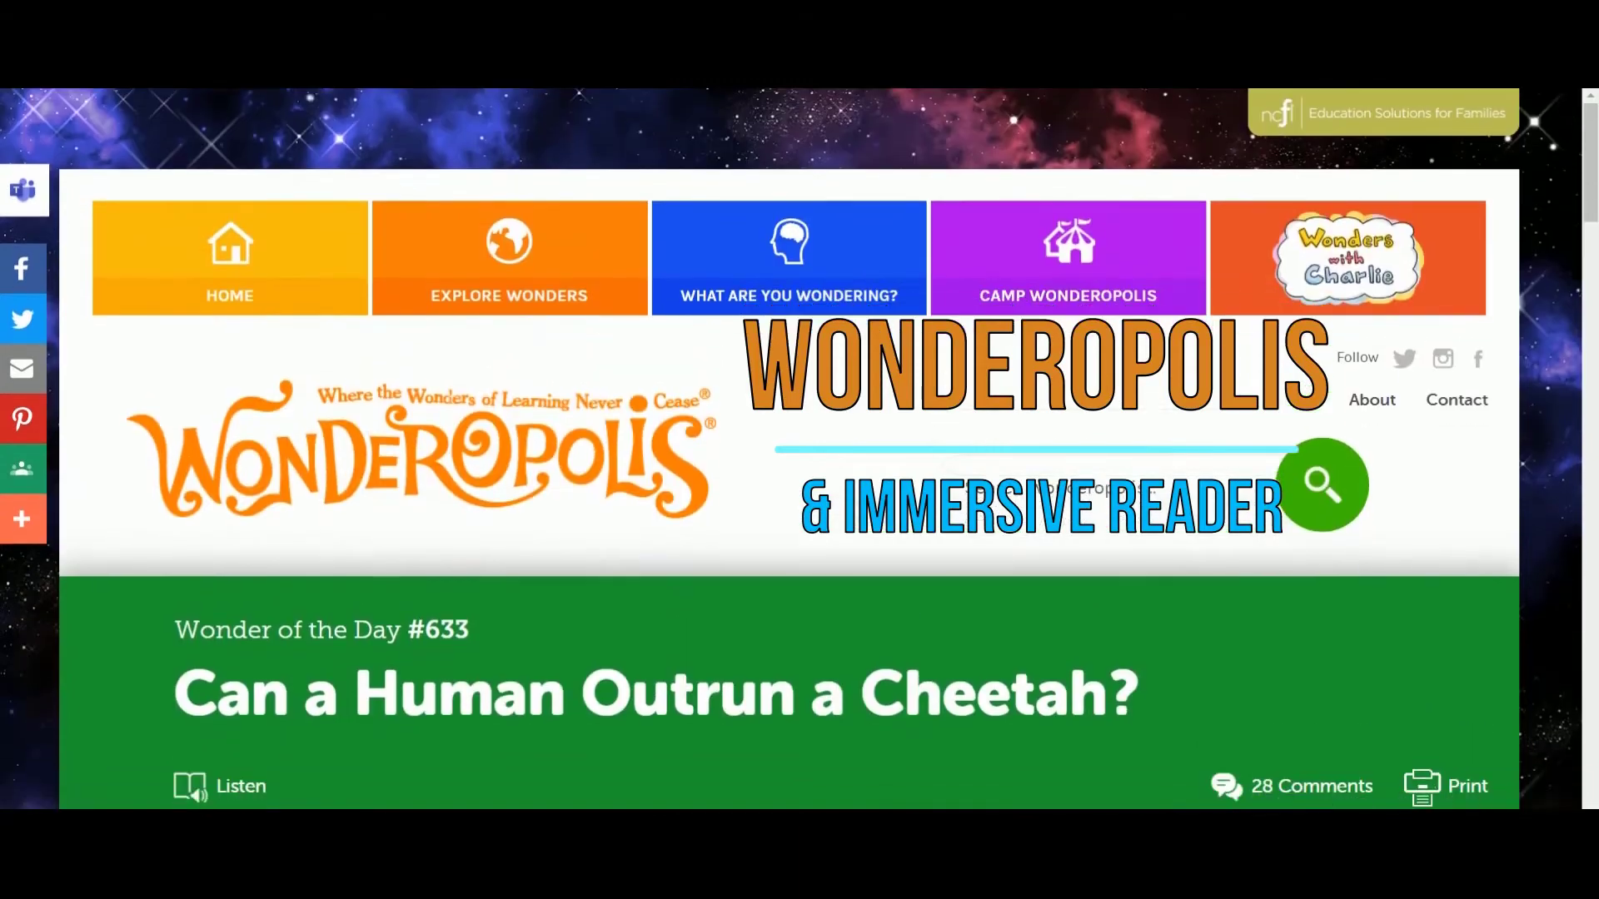
Step: Switch to the Wonderopolis article "Can a Human Outrun a Cheetah?" and look through it for the Listen option
{"action": "scroll", "coordinate": [800, 450], "scroll_direction": "down", "scroll_amount": 5}
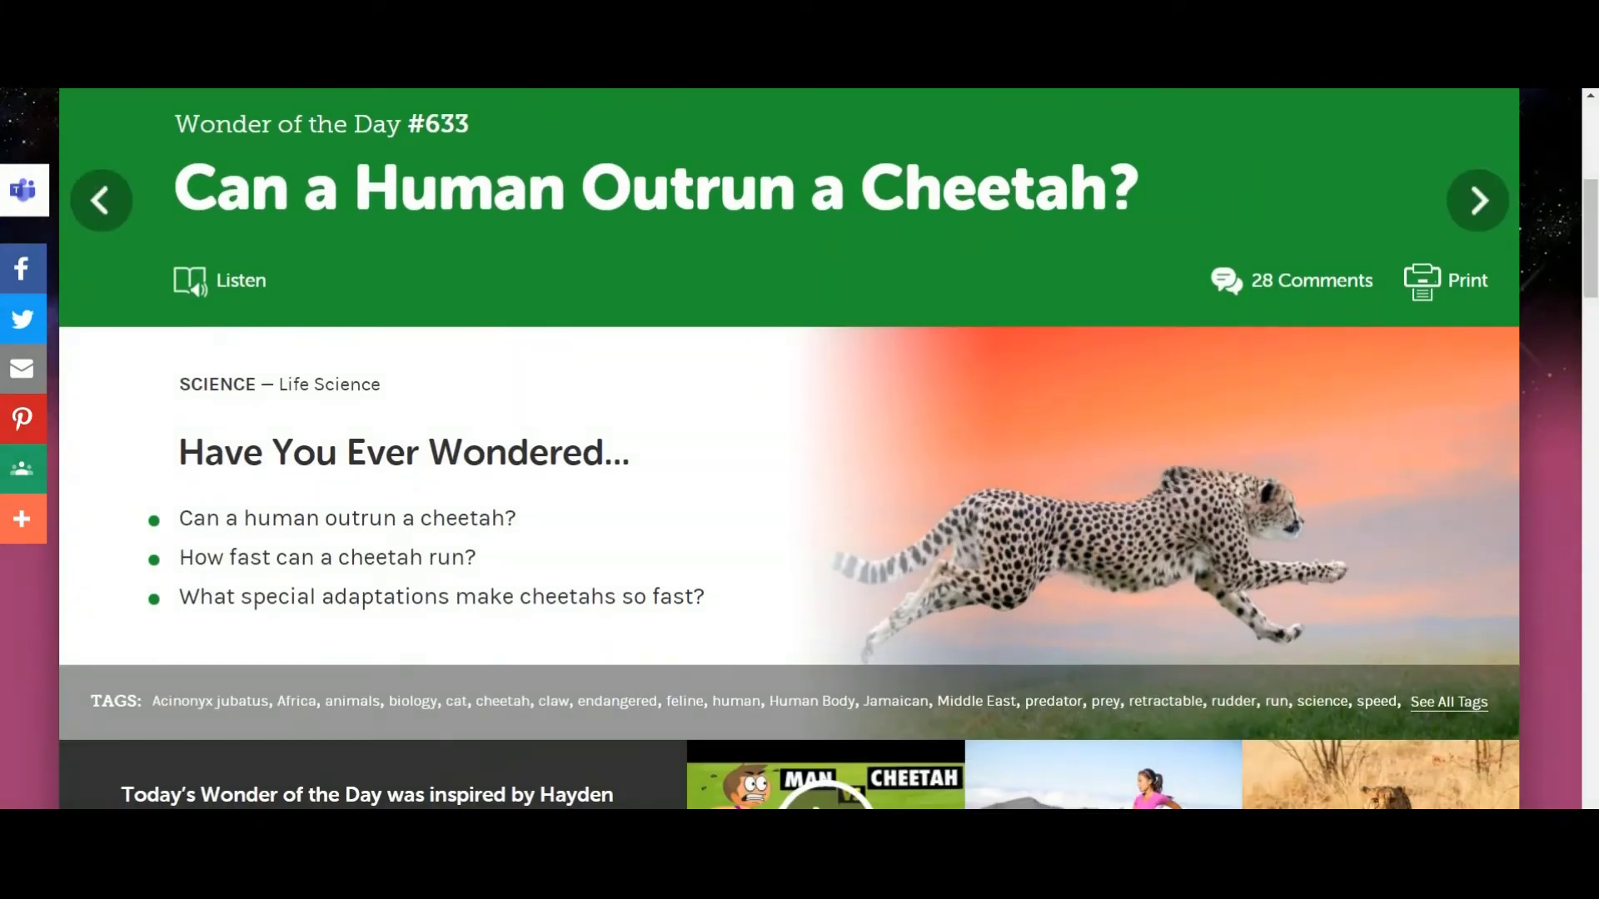
{"action": "scroll", "coordinate": [800, 449], "scroll_direction": "down", "scroll_amount": 20}
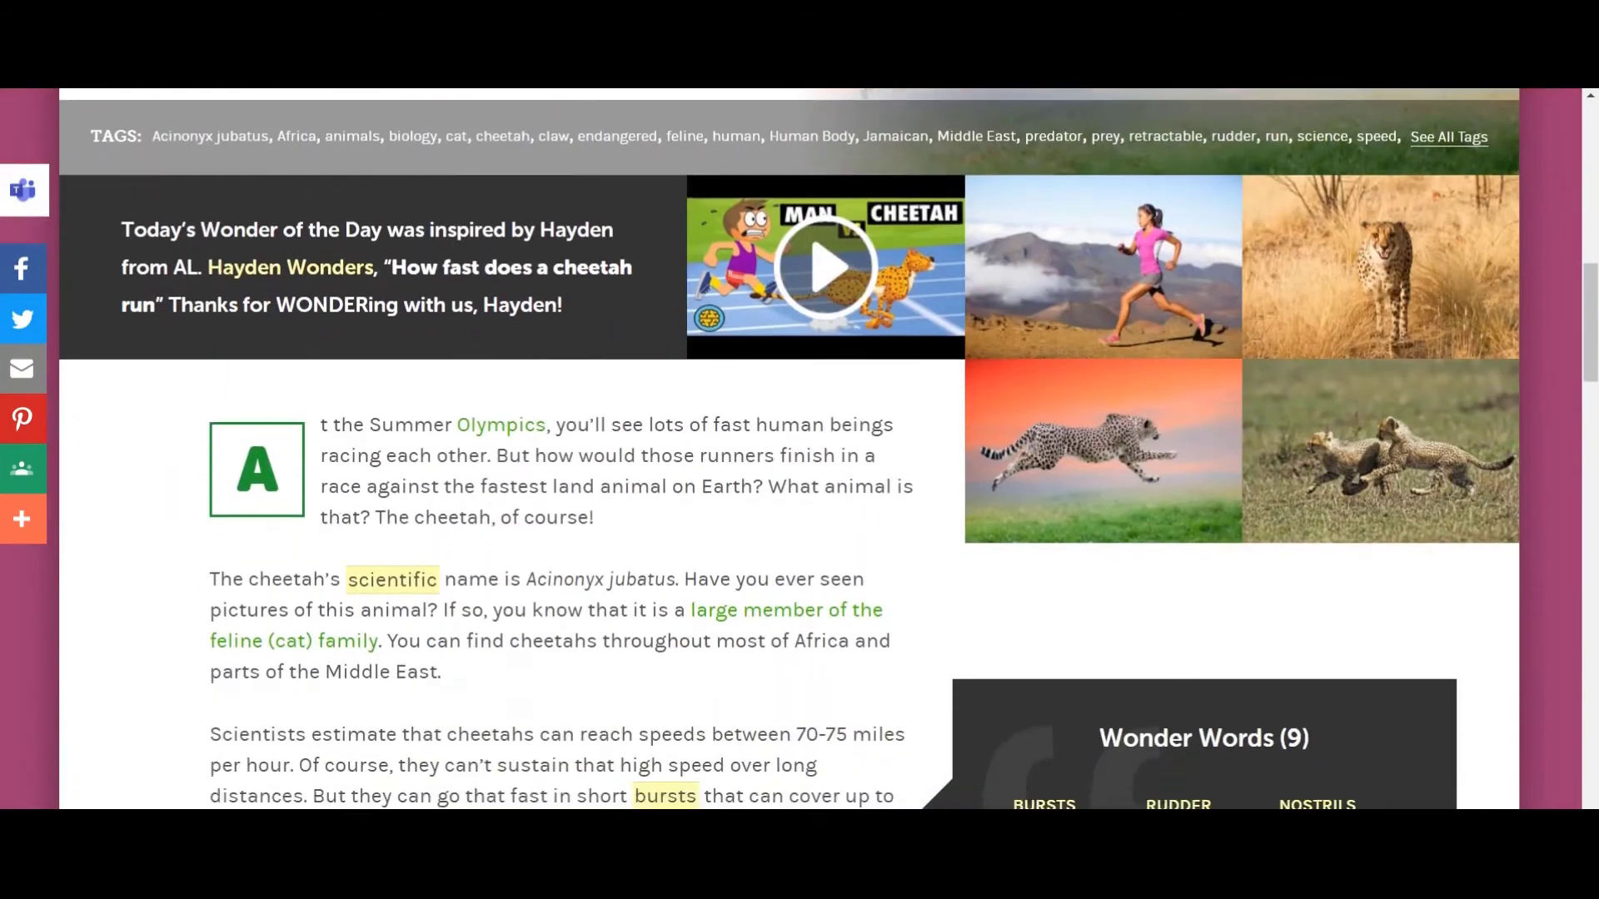
{"action": "scroll", "coordinate": [563, 307], "scroll_direction": "up", "scroll_amount": 20}
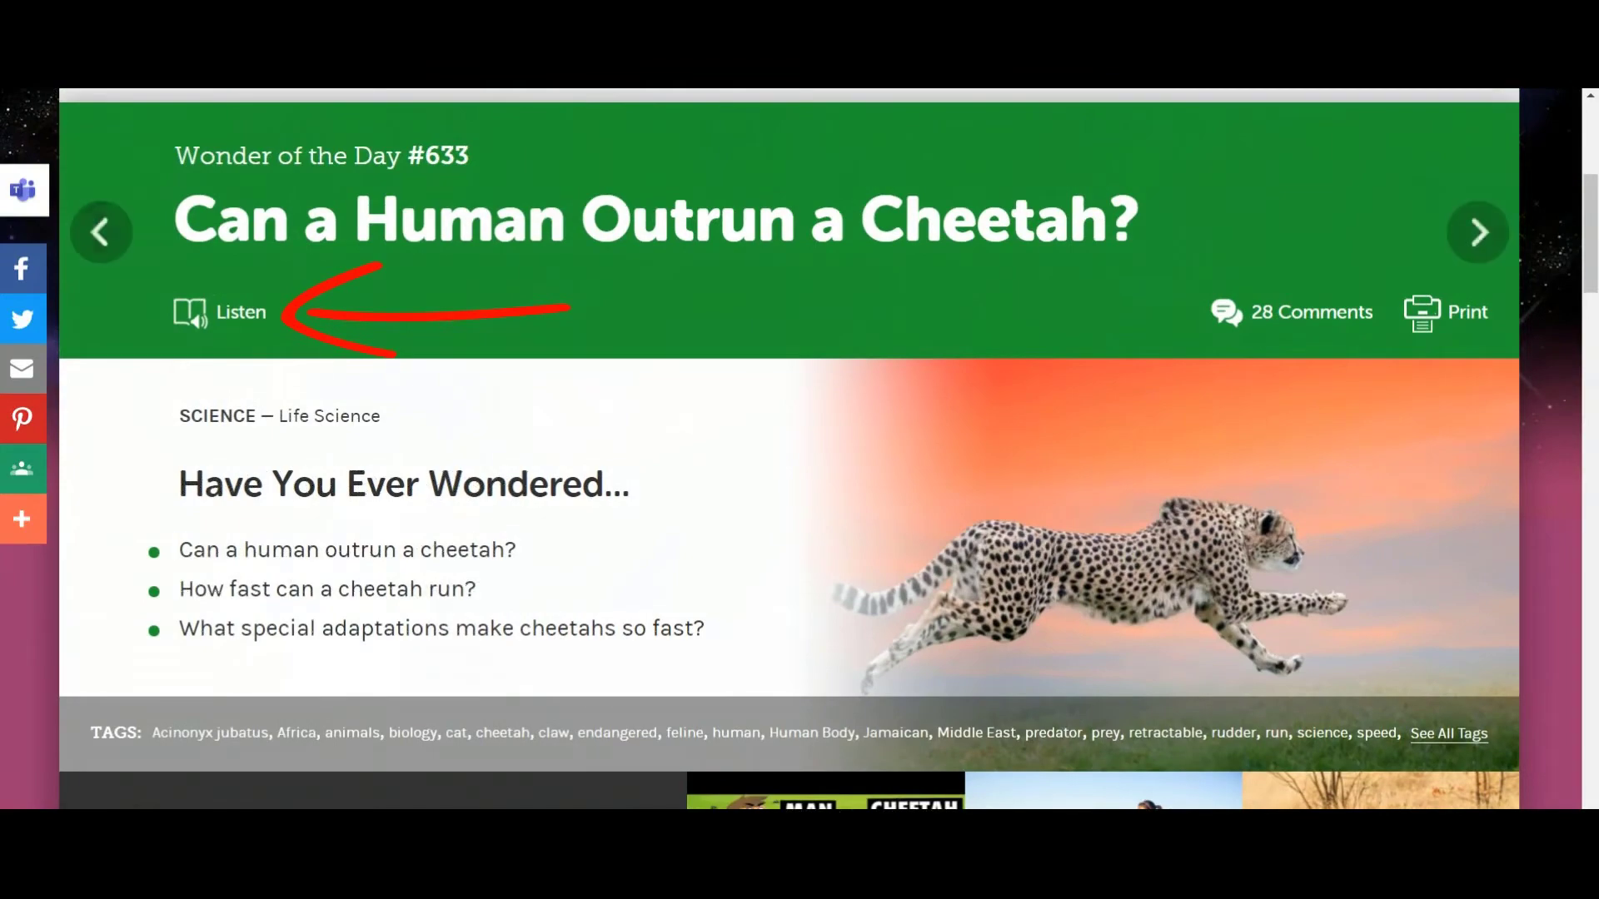
Step: Open the cheetah article in Immersive Reader through its Listen option, play it aloud and set the voice speed to 0.75
{"action": "left_click", "coordinate": [241, 310]}
{"action": "left_click", "coordinate": [797, 798]}
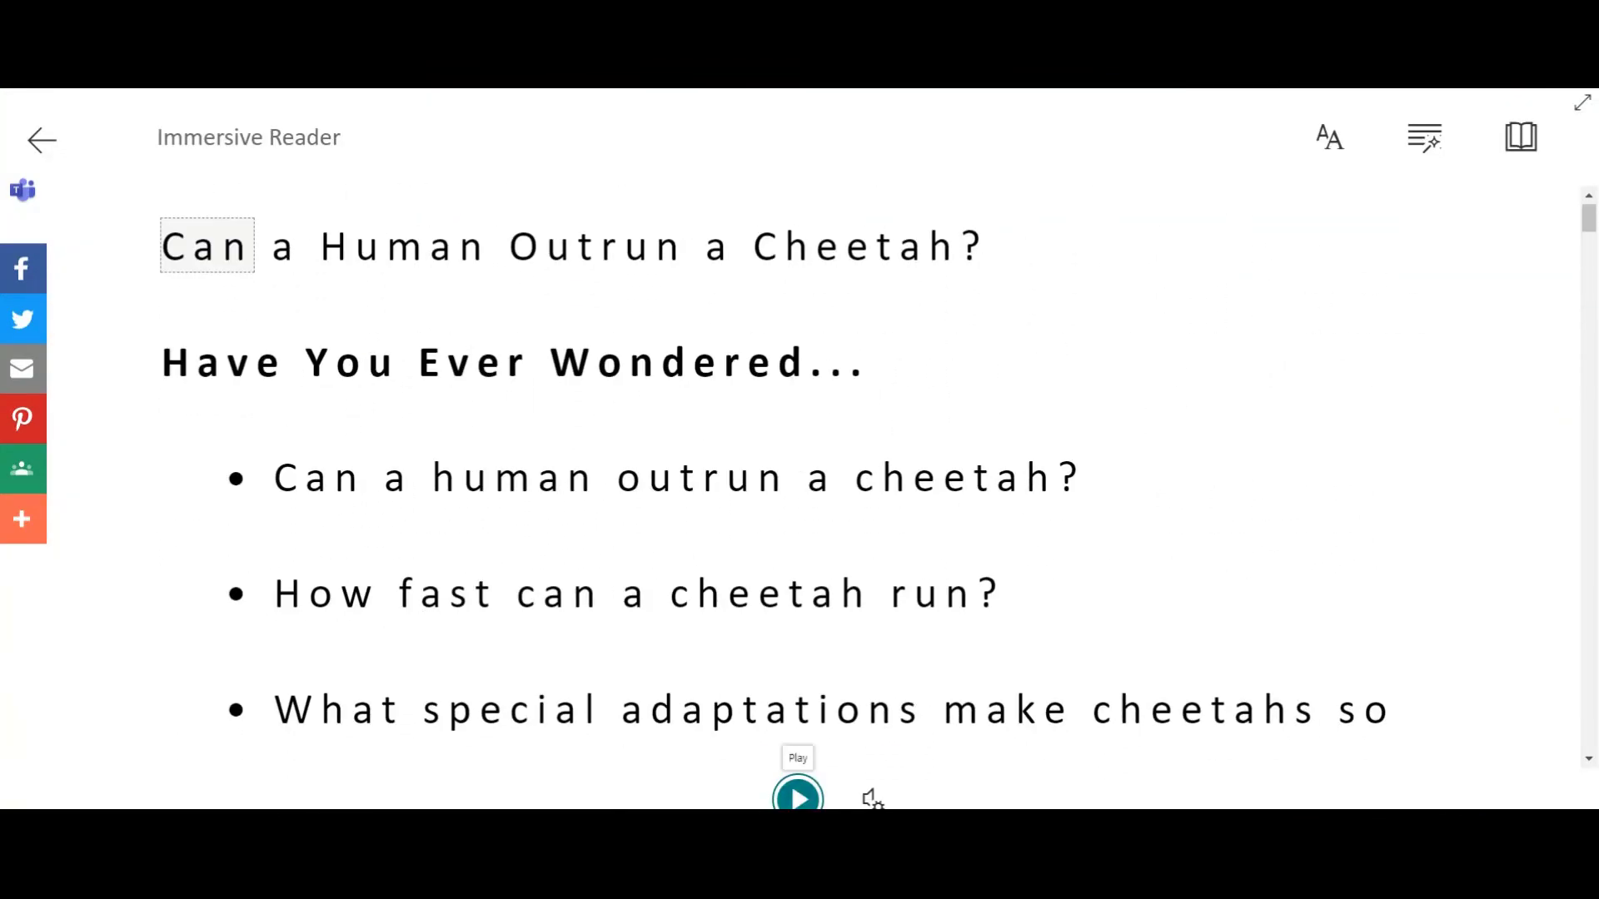
{"action": "left_click", "coordinate": [872, 797]}
{"action": "left_click", "coordinate": [774, 550]}
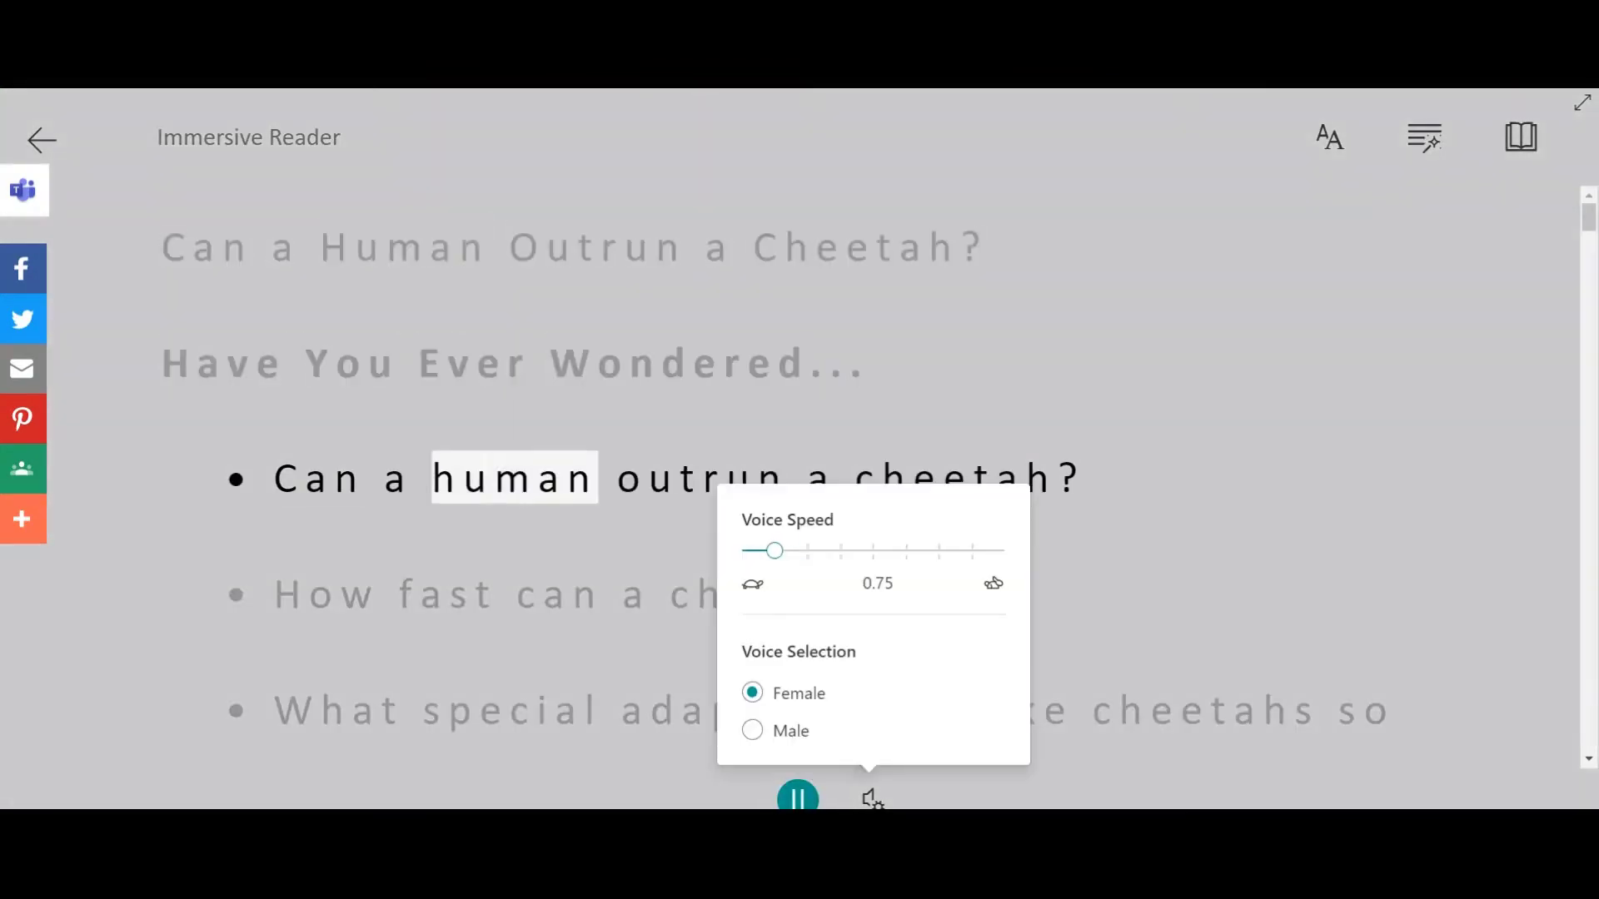
Step: Apply the yellow theme to the cheetah article
{"action": "left_click", "coordinate": [1329, 135]}
{"action": "scroll", "coordinate": [1415, 499], "scroll_direction": "down", "scroll_amount": 2}
{"action": "left_click", "coordinate": [1499, 592]}
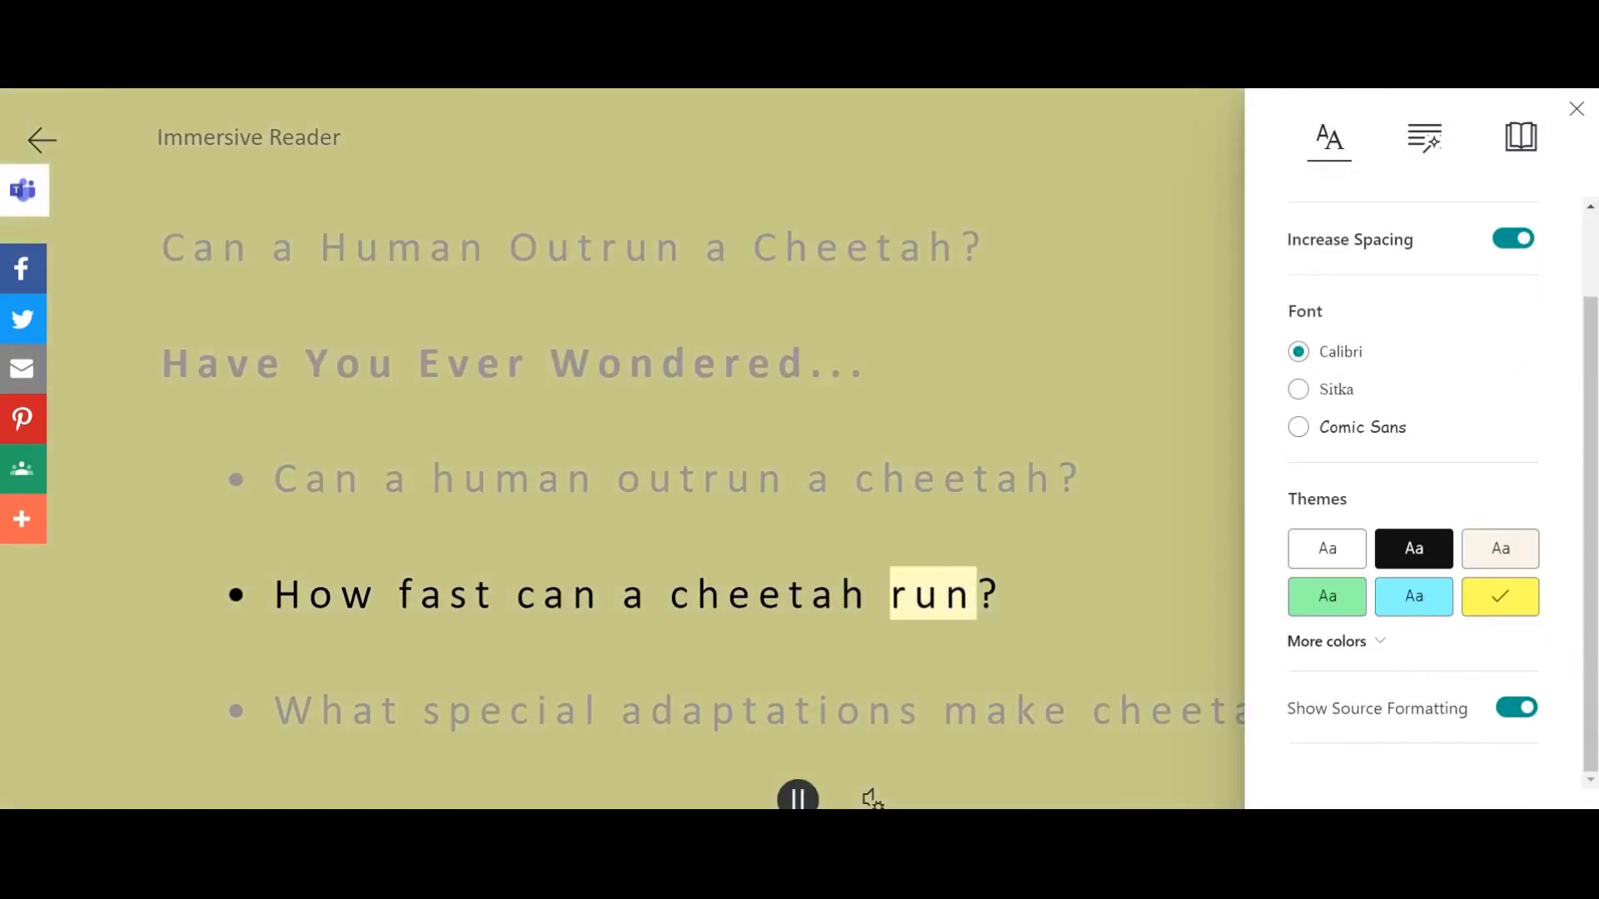
Step: Set the translation language of the cheetah article to Russian and return to the text
{"action": "left_click", "coordinate": [1520, 136]}
{"action": "left_click", "coordinate": [1421, 466]}
{"action": "scroll", "coordinate": [1428, 266], "scroll_direction": "down", "scroll_amount": 10}
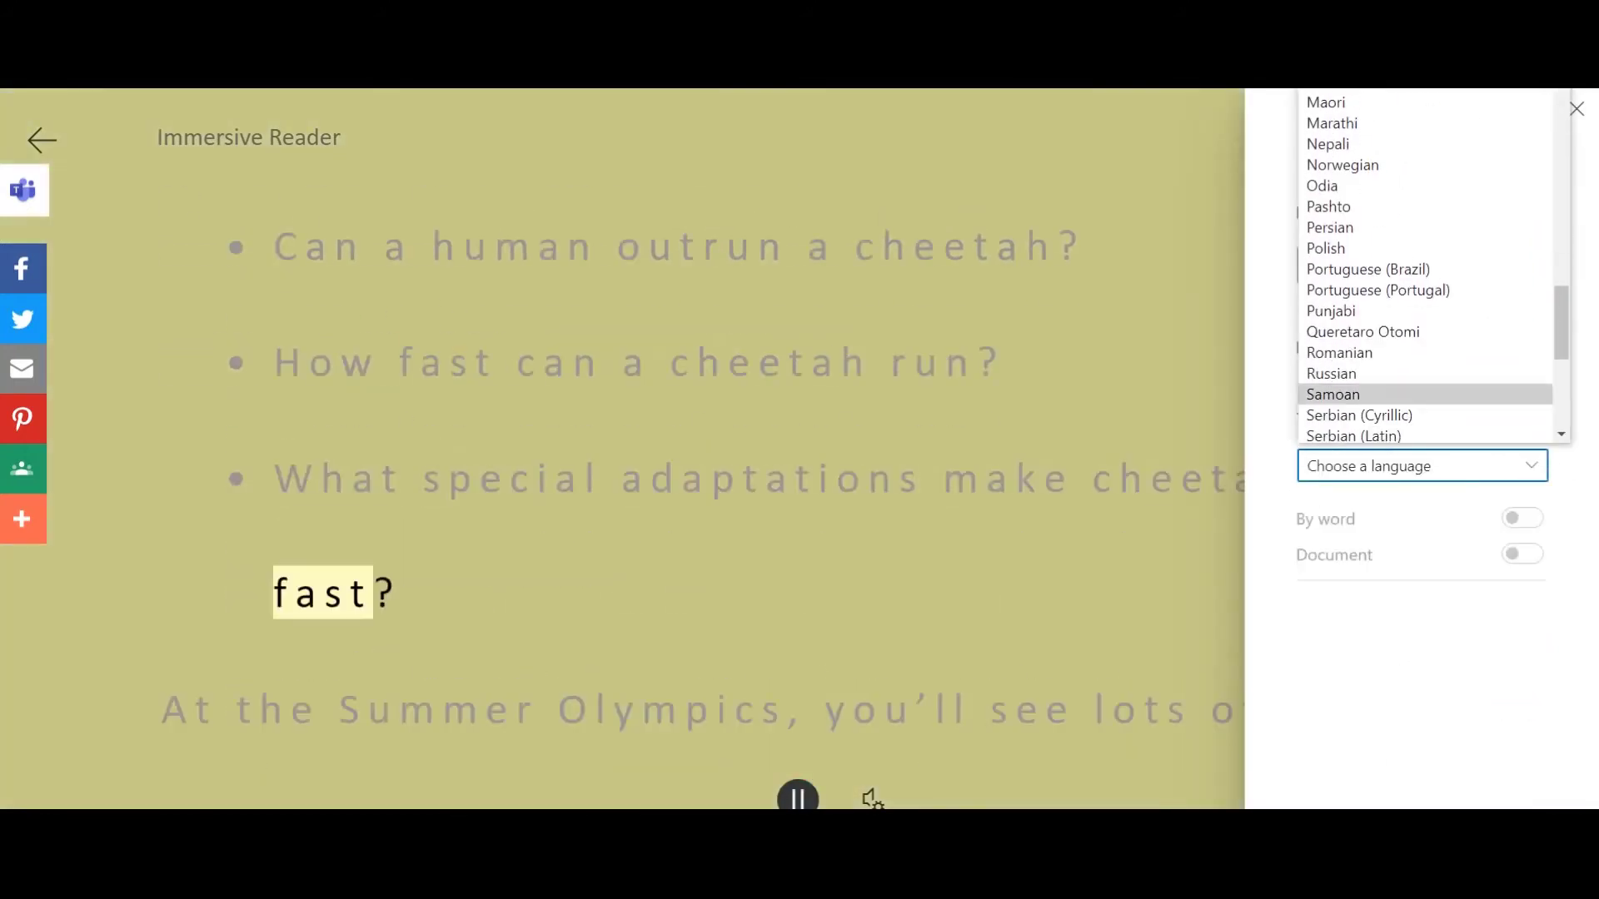
{"action": "left_click", "coordinate": [1366, 386]}
{"action": "left_click", "coordinate": [666, 477]}
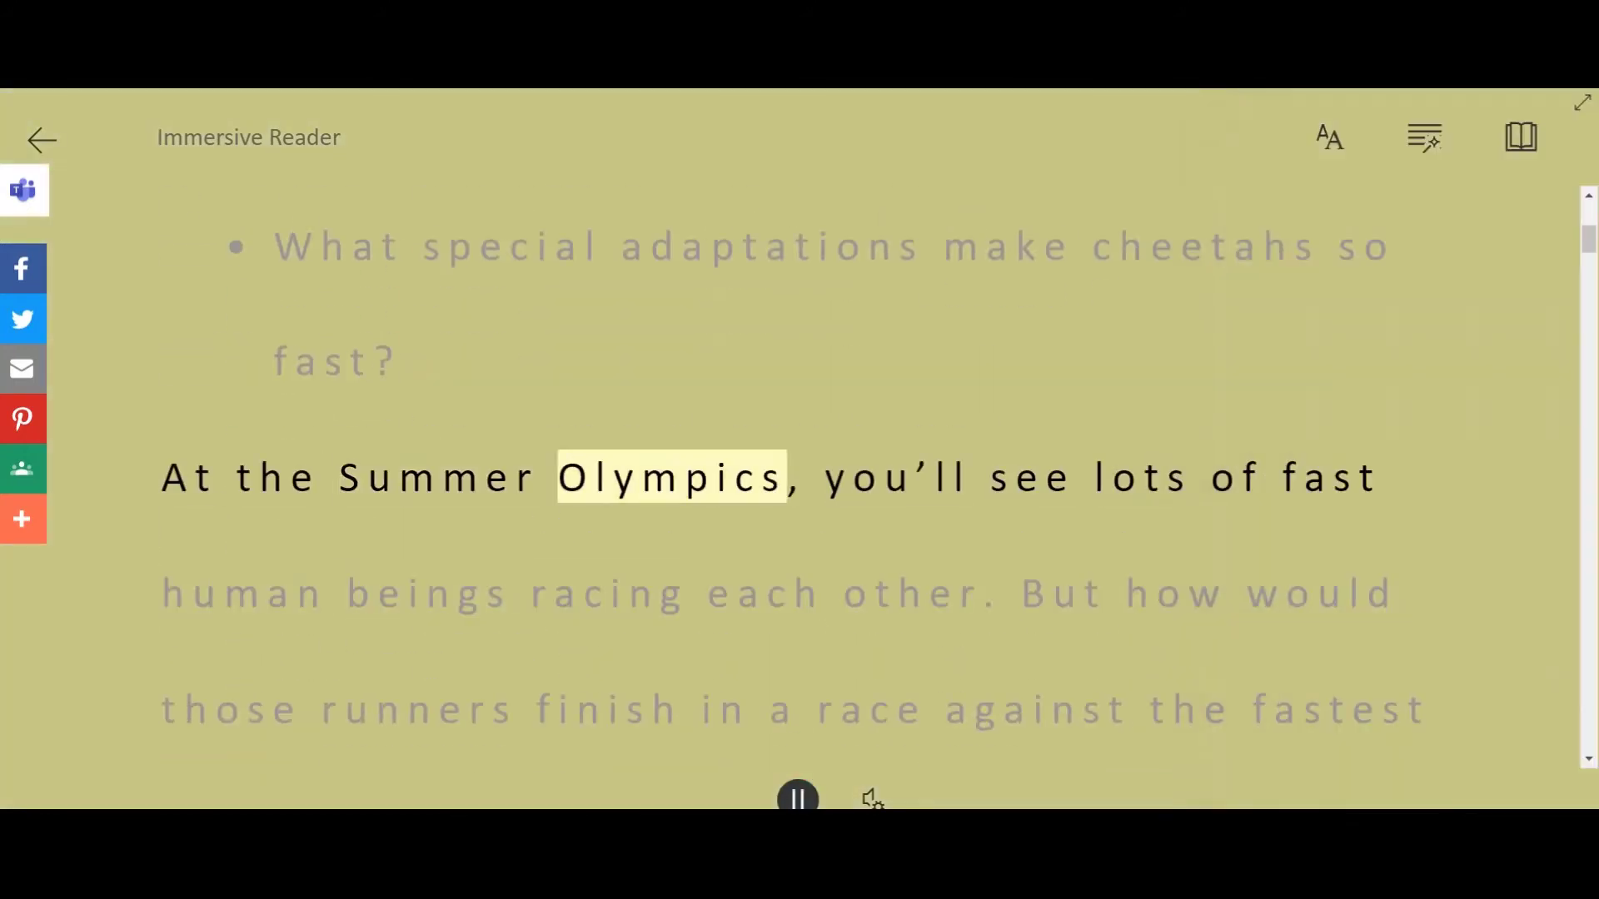
Step: Pause the reading and look up the words "Summer", "fast", "finish", "Earth" and "cheetah" in the opening paragraph
{"action": "left_click", "coordinate": [797, 797]}
{"action": "left_click", "coordinate": [437, 477]}
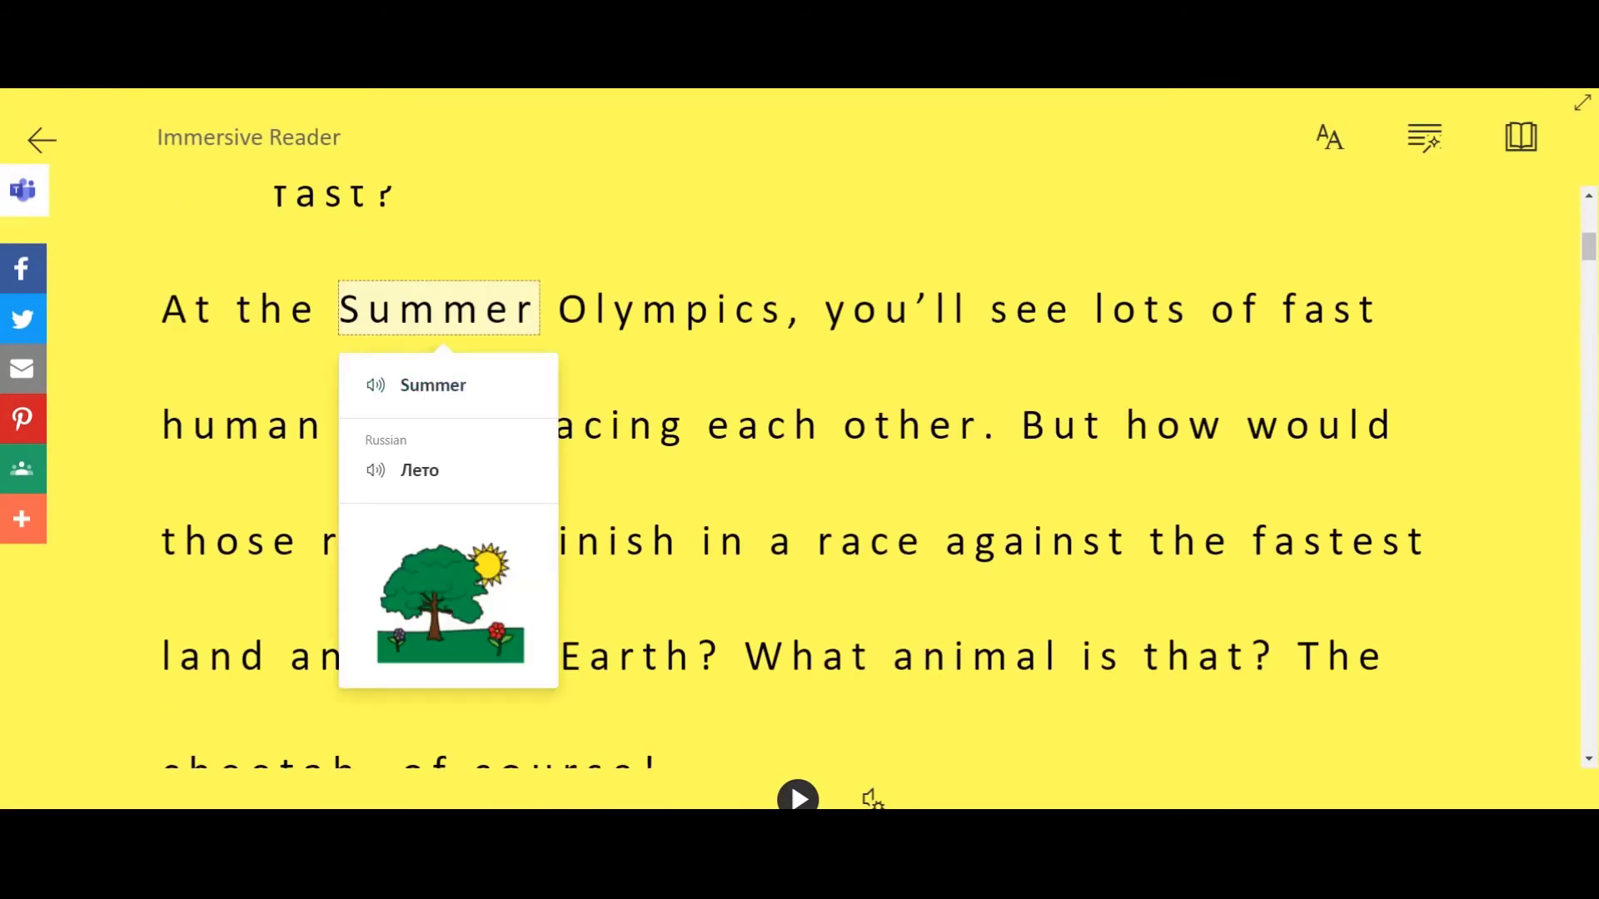
{"action": "left_click", "coordinate": [1330, 309]}
{"action": "left_click", "coordinate": [609, 541]}
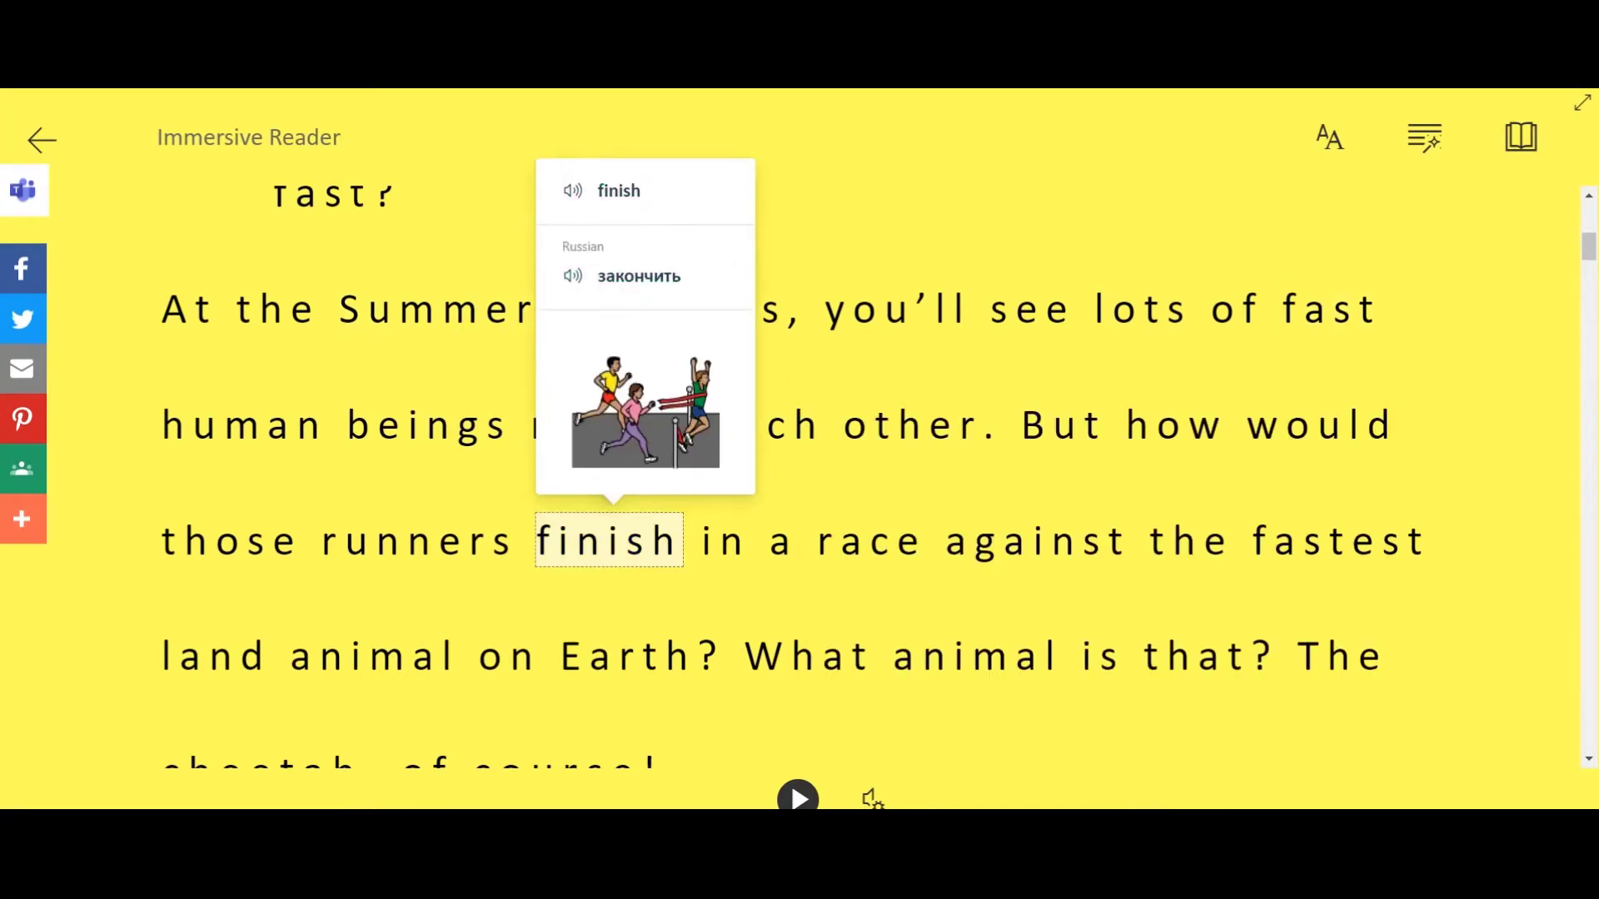
{"action": "left_click", "coordinate": [639, 656]}
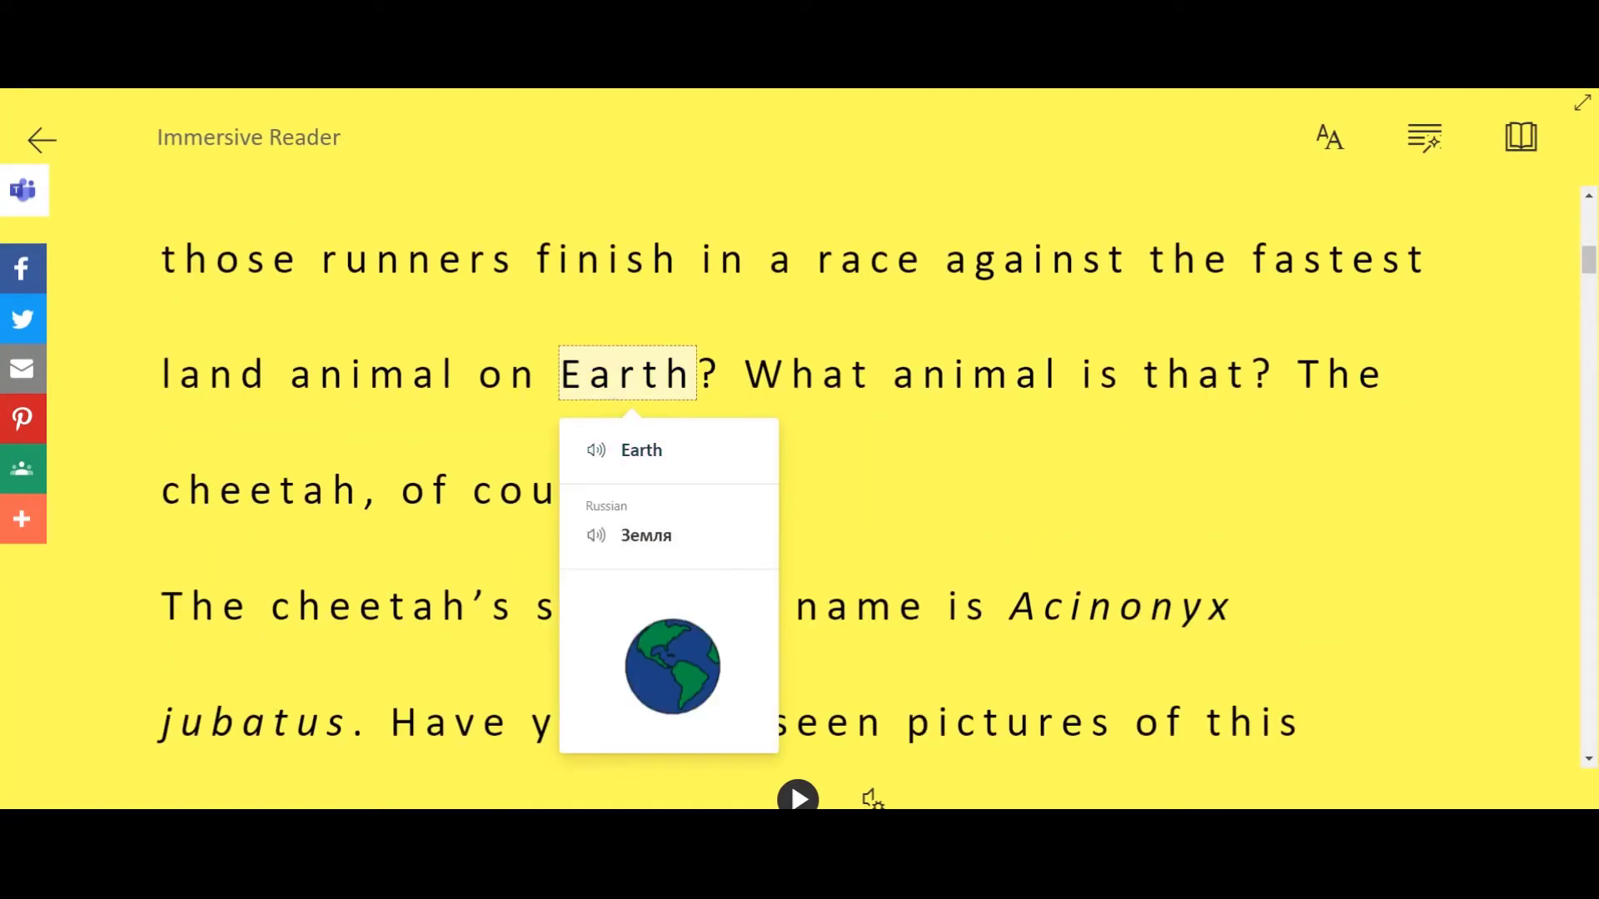
{"action": "left_click", "coordinate": [262, 490]}
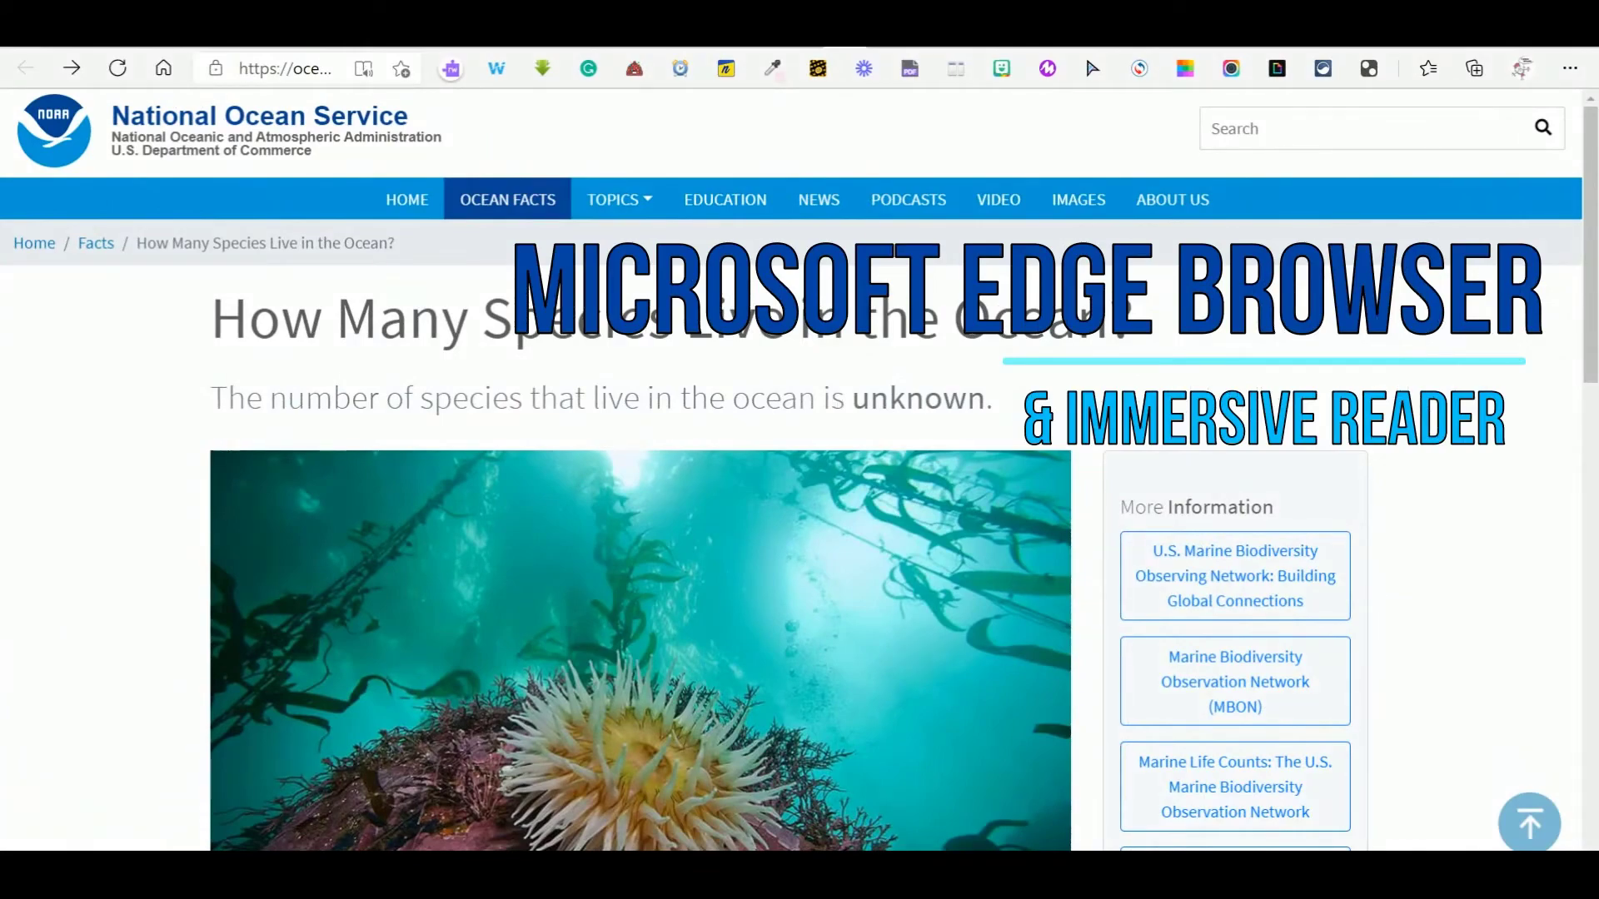
Step: Switch to the article "How Many Species Live in the Ocean?" in Microsoft Edge, look through it and open it in Immersive Reader
{"action": "scroll", "coordinate": [799, 470], "scroll_direction": "down", "scroll_amount": 10}
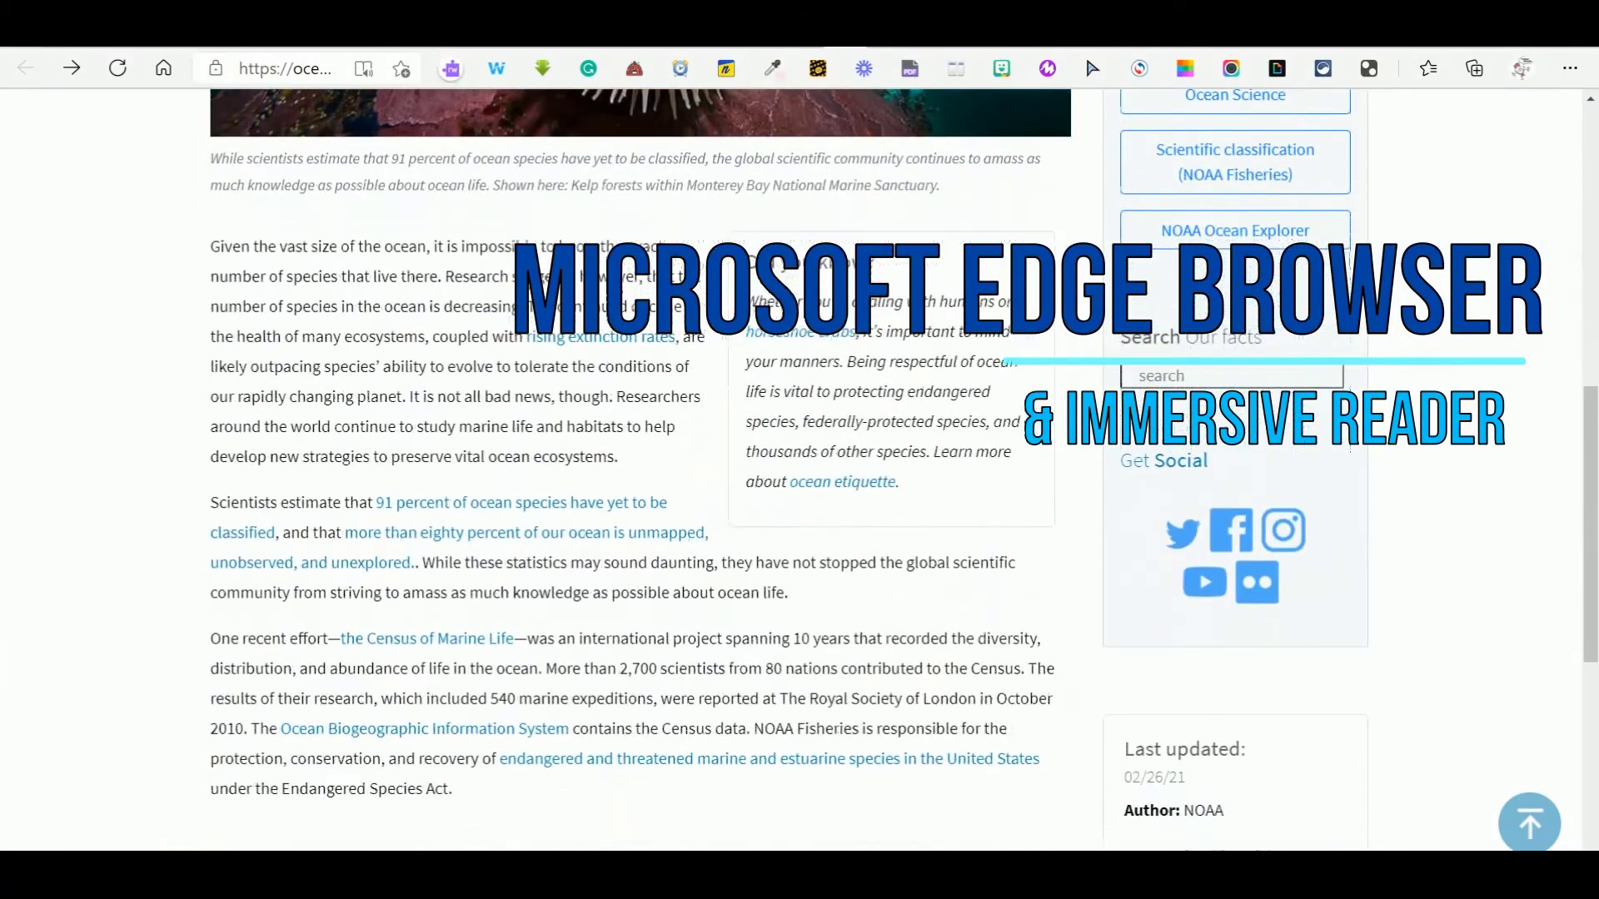
{"action": "scroll", "coordinate": [800, 469], "scroll_direction": "up", "scroll_amount": 15}
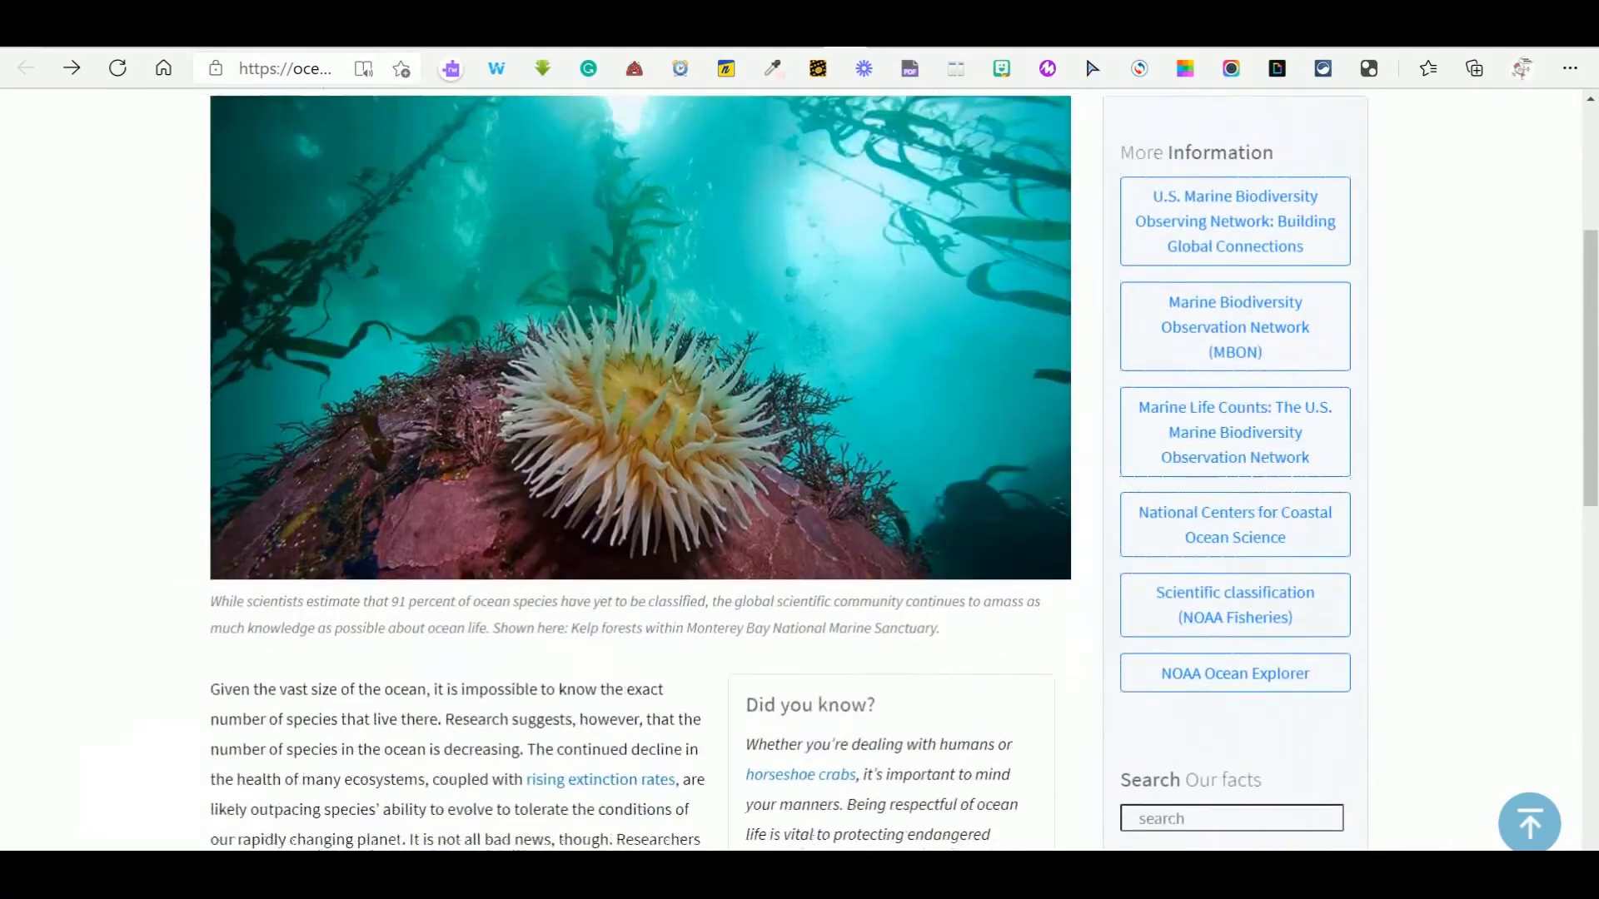
{"action": "scroll", "coordinate": [799, 470], "scroll_direction": "down", "scroll_amount": 1}
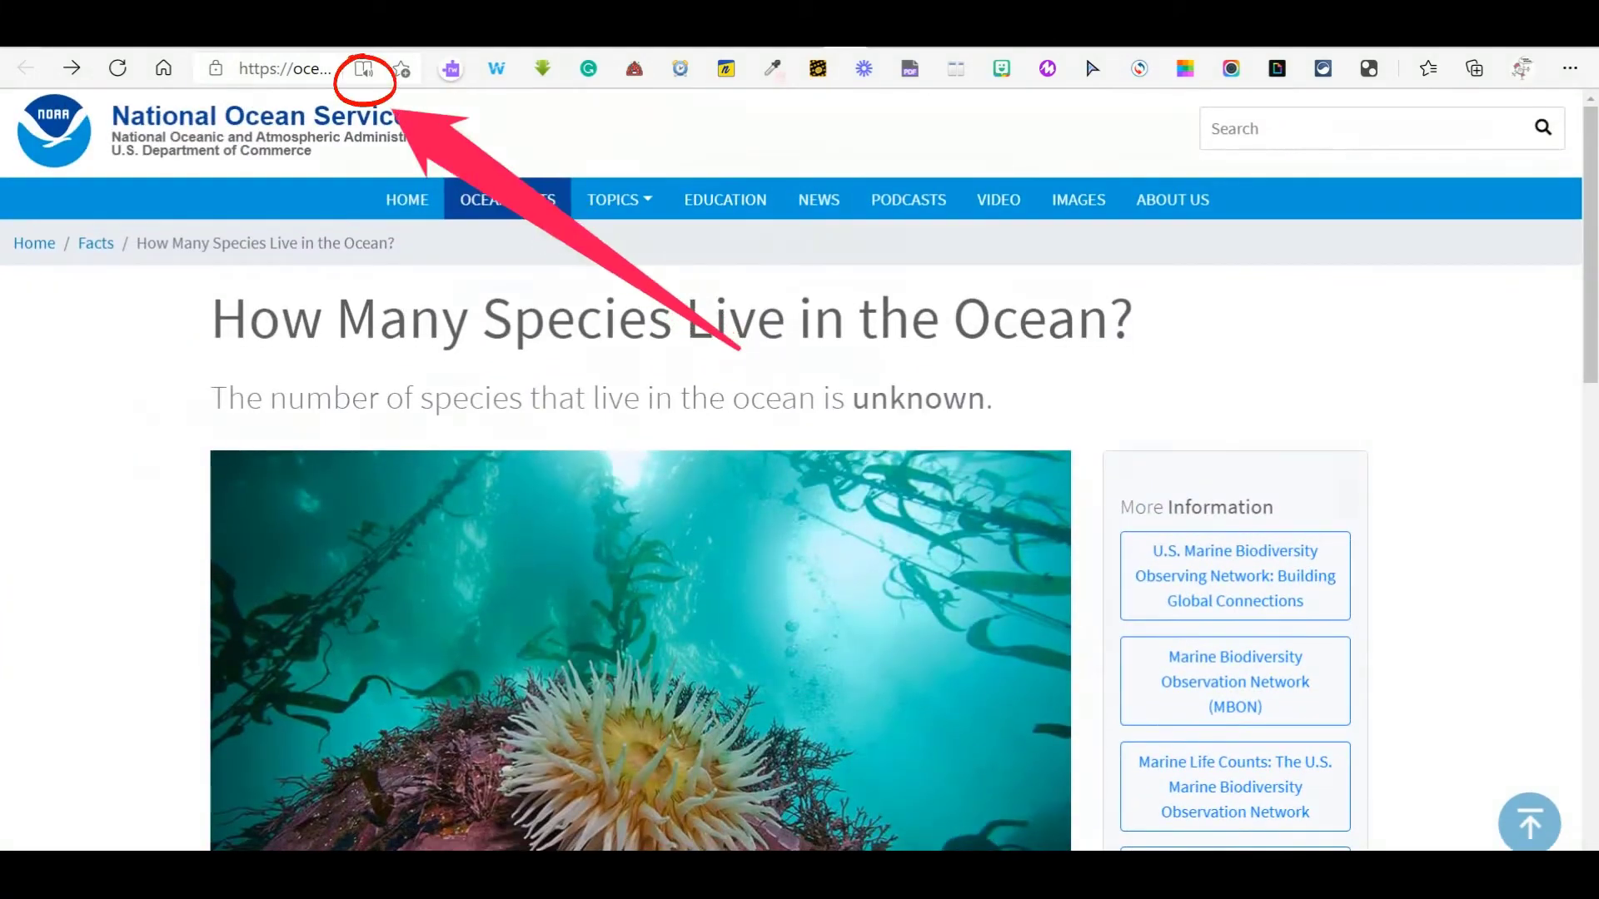
{"action": "key", "text": "F9"}
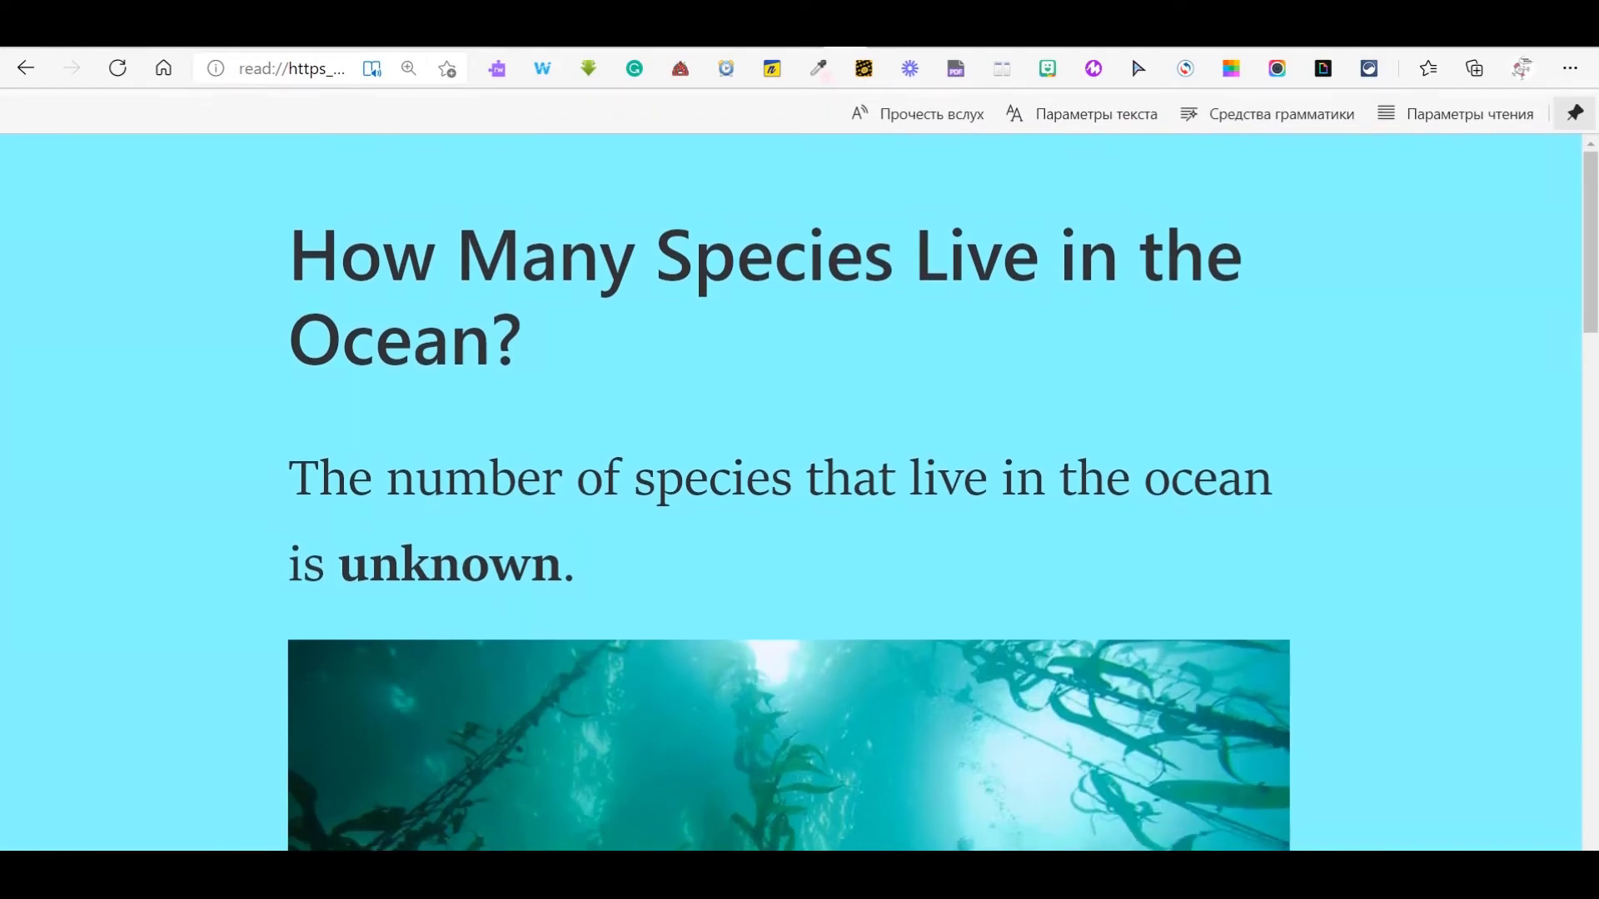
Step: Read the ocean article aloud up to "species", pause, view the speed and voice choices, and close Read Aloud
{"action": "key", "text": "ctrl+shift+u"}
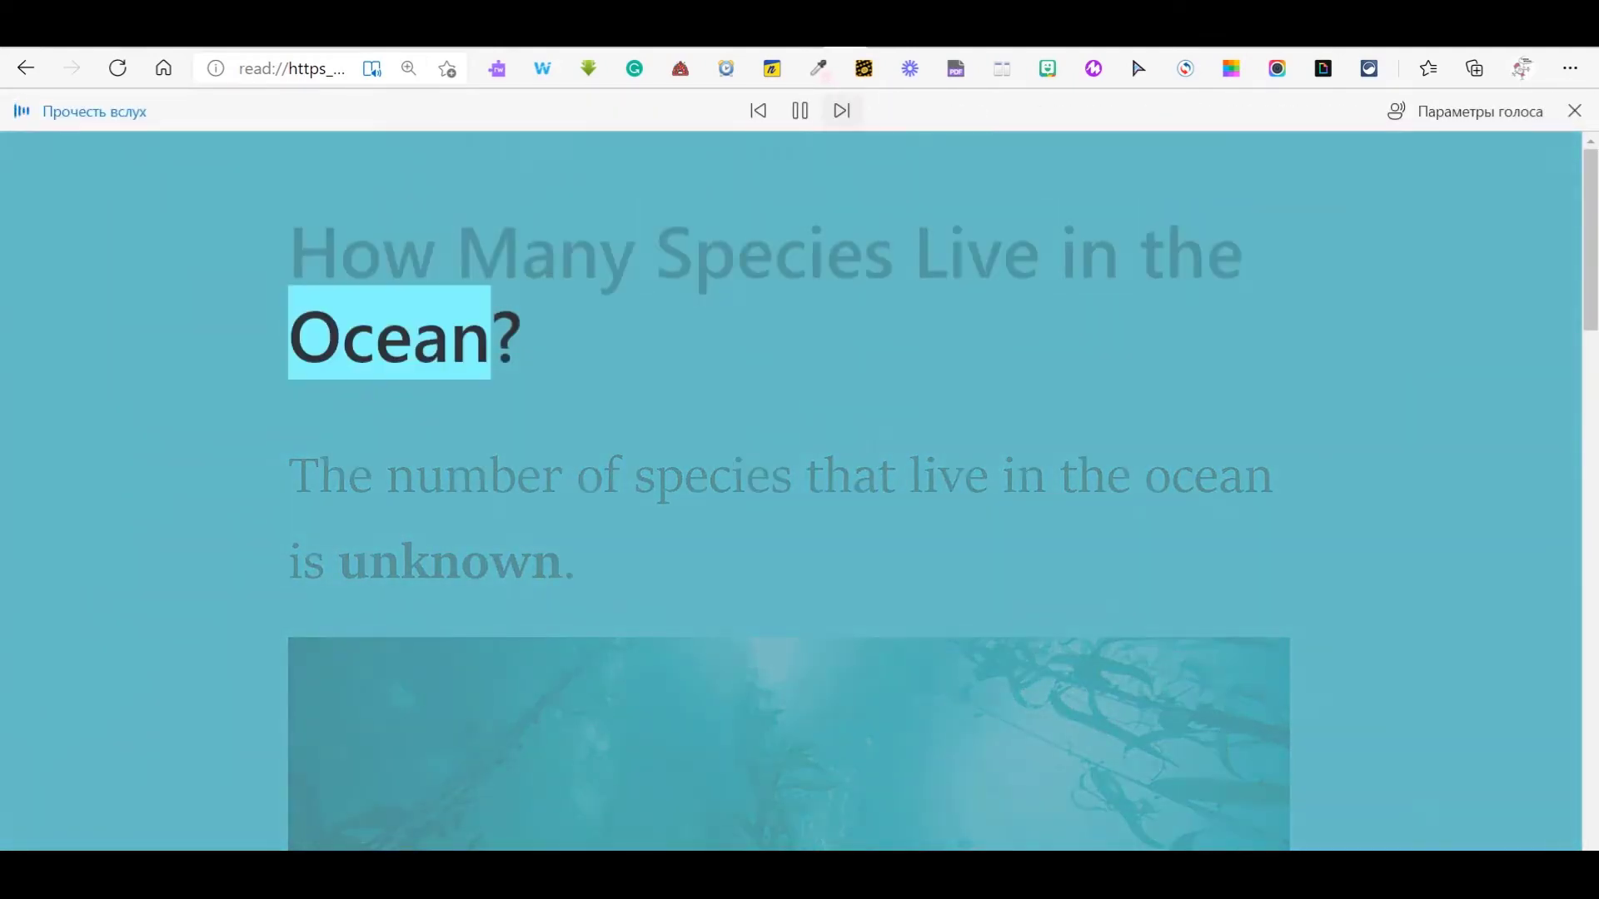
{"action": "left_click", "coordinate": [799, 110]}
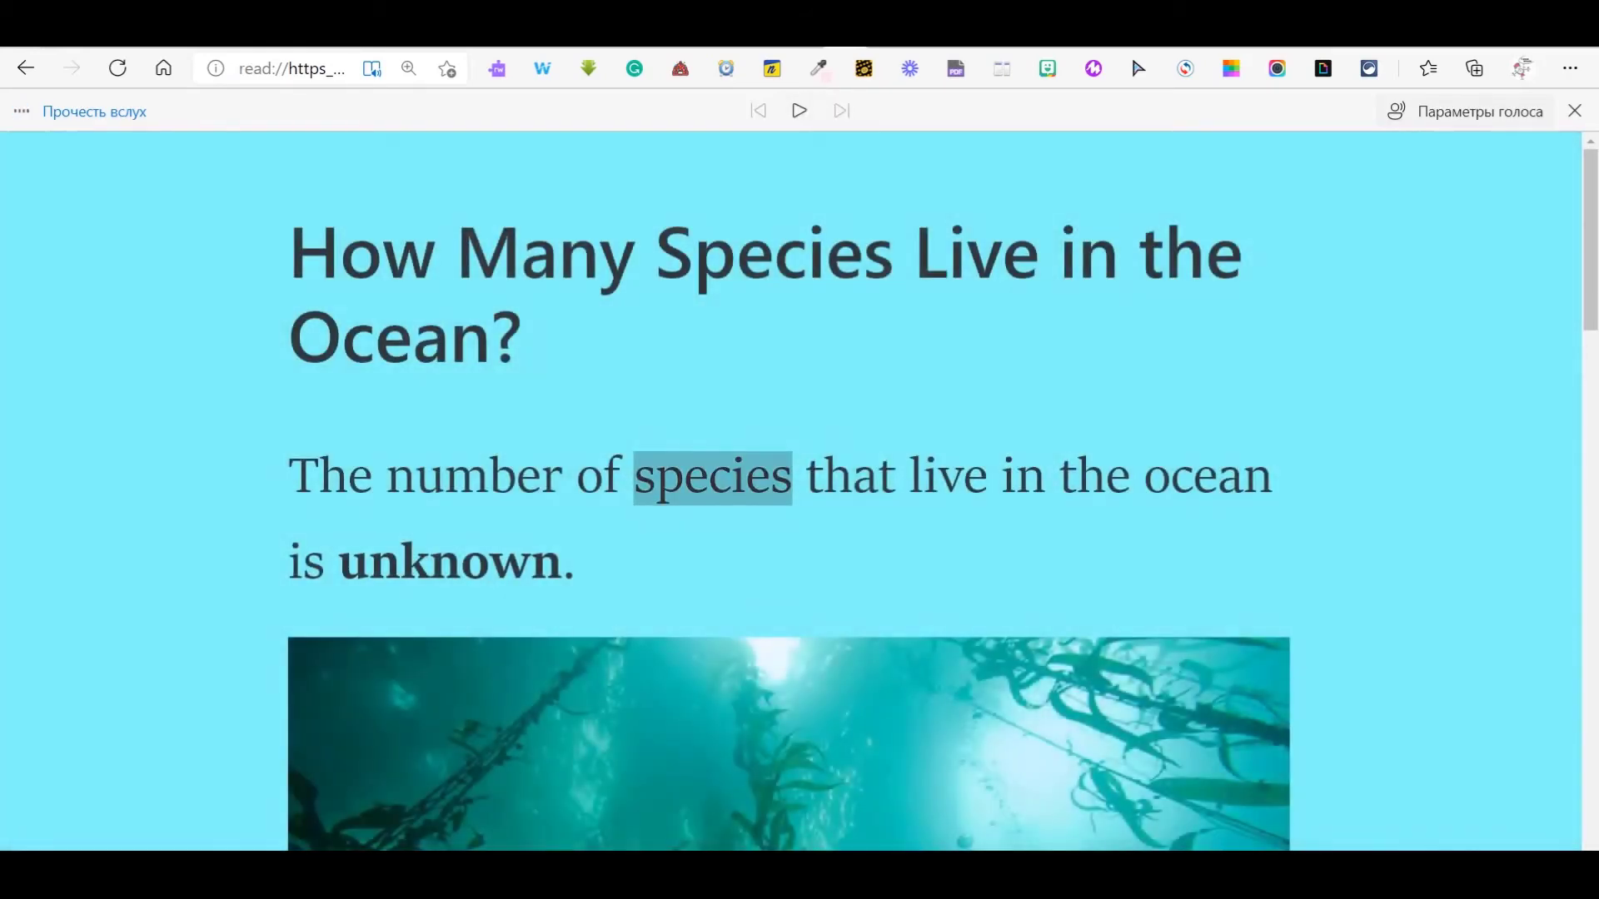
{"action": "left_click", "coordinate": [1466, 110]}
{"action": "left_click", "coordinate": [1407, 279]}
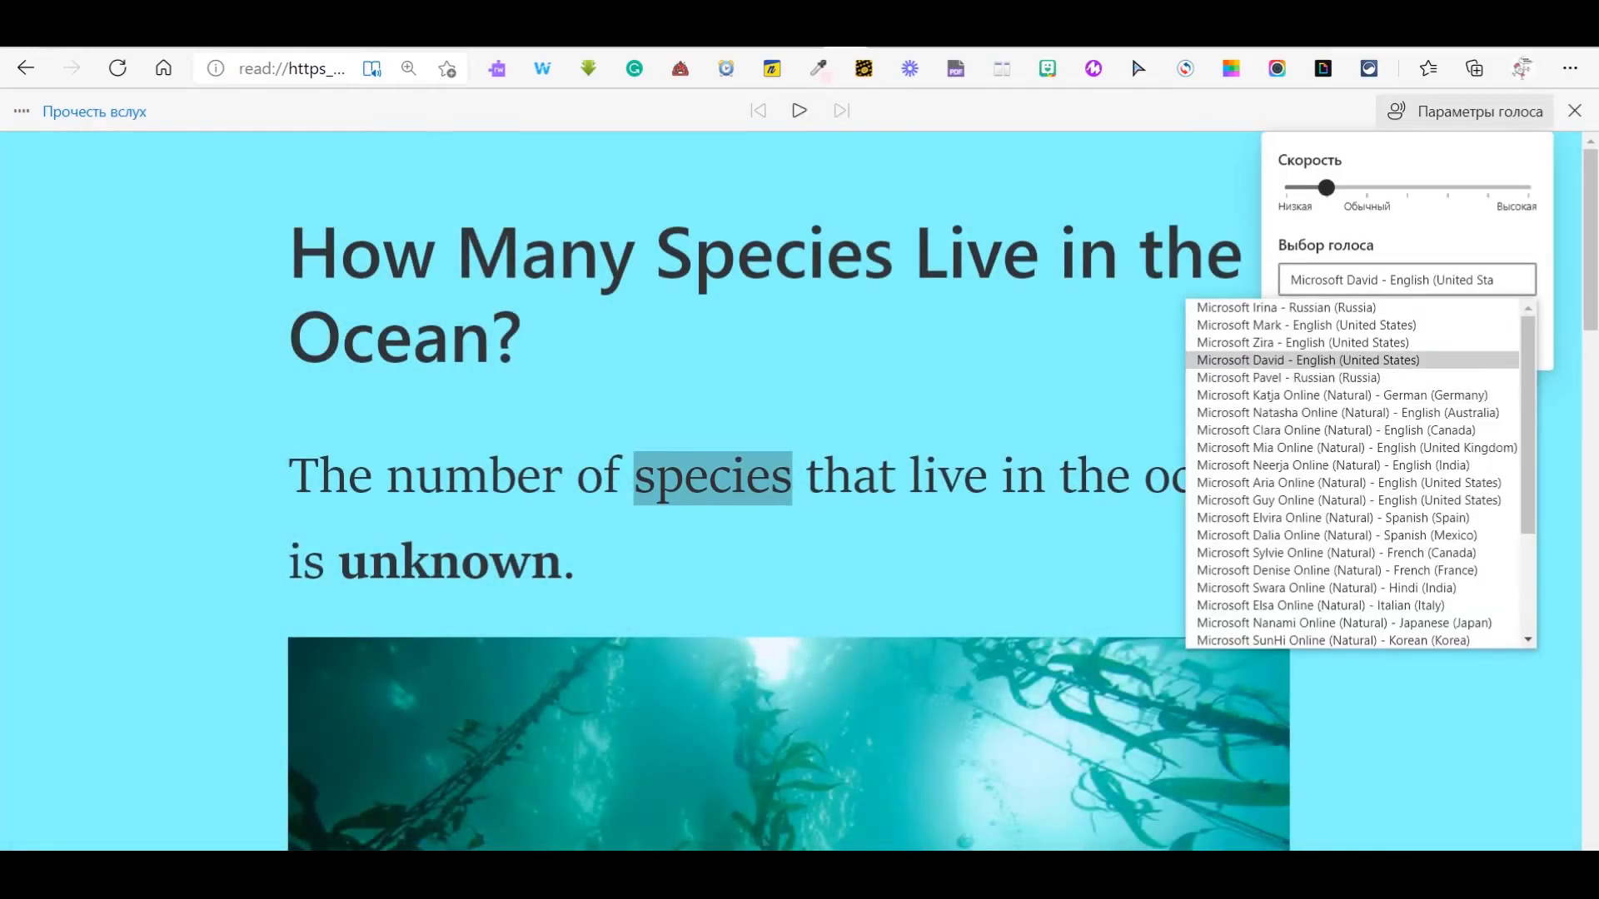
{"action": "key", "text": "Escape"}
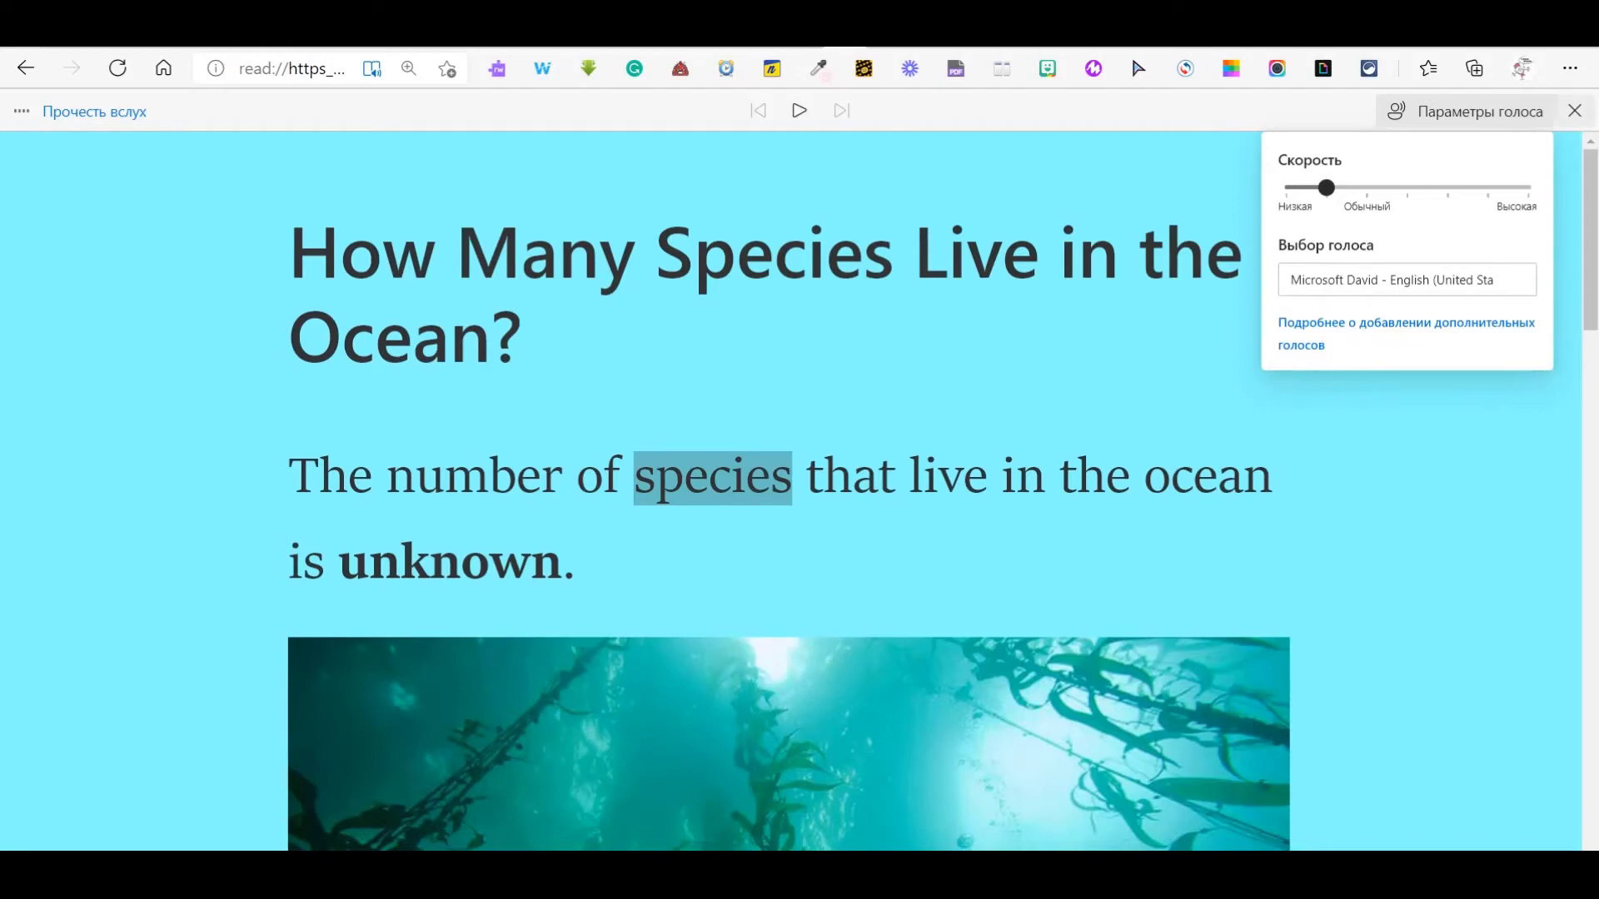
{"action": "left_click", "coordinate": [1574, 111]}
Step: Try wider text spacing and the yellow page theme on the ocean article, and apply the black page theme
{"action": "left_click", "coordinate": [1081, 111]}
{"action": "left_click", "coordinate": [408, 68]}
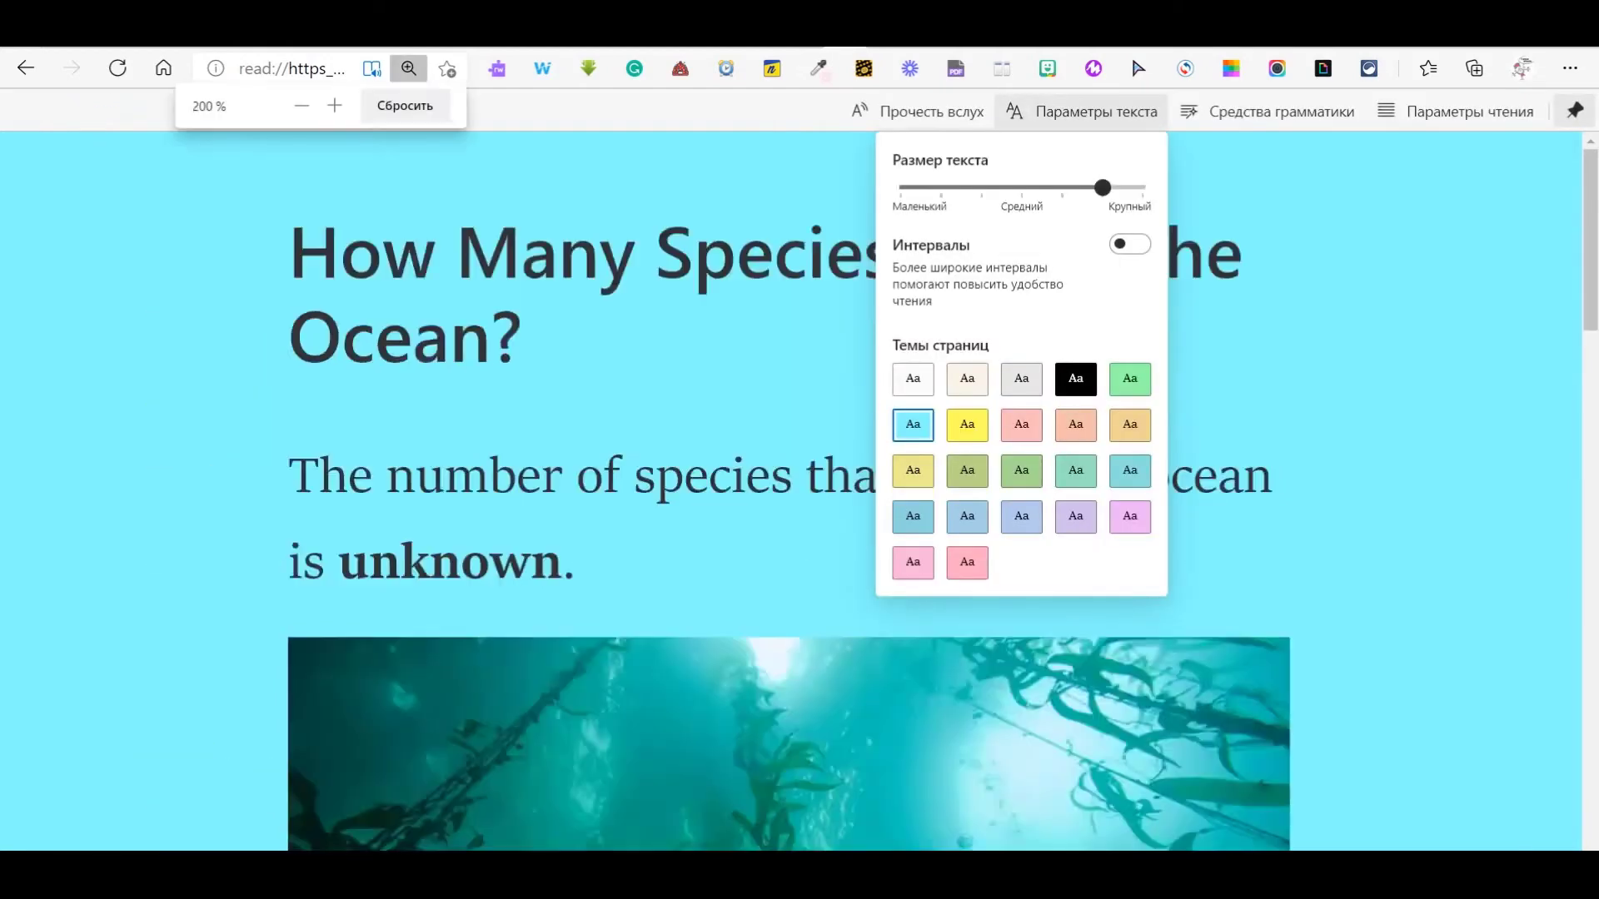
{"action": "left_click", "coordinate": [1129, 244]}
{"action": "left_click", "coordinate": [1129, 244]}
{"action": "left_click", "coordinate": [967, 424]}
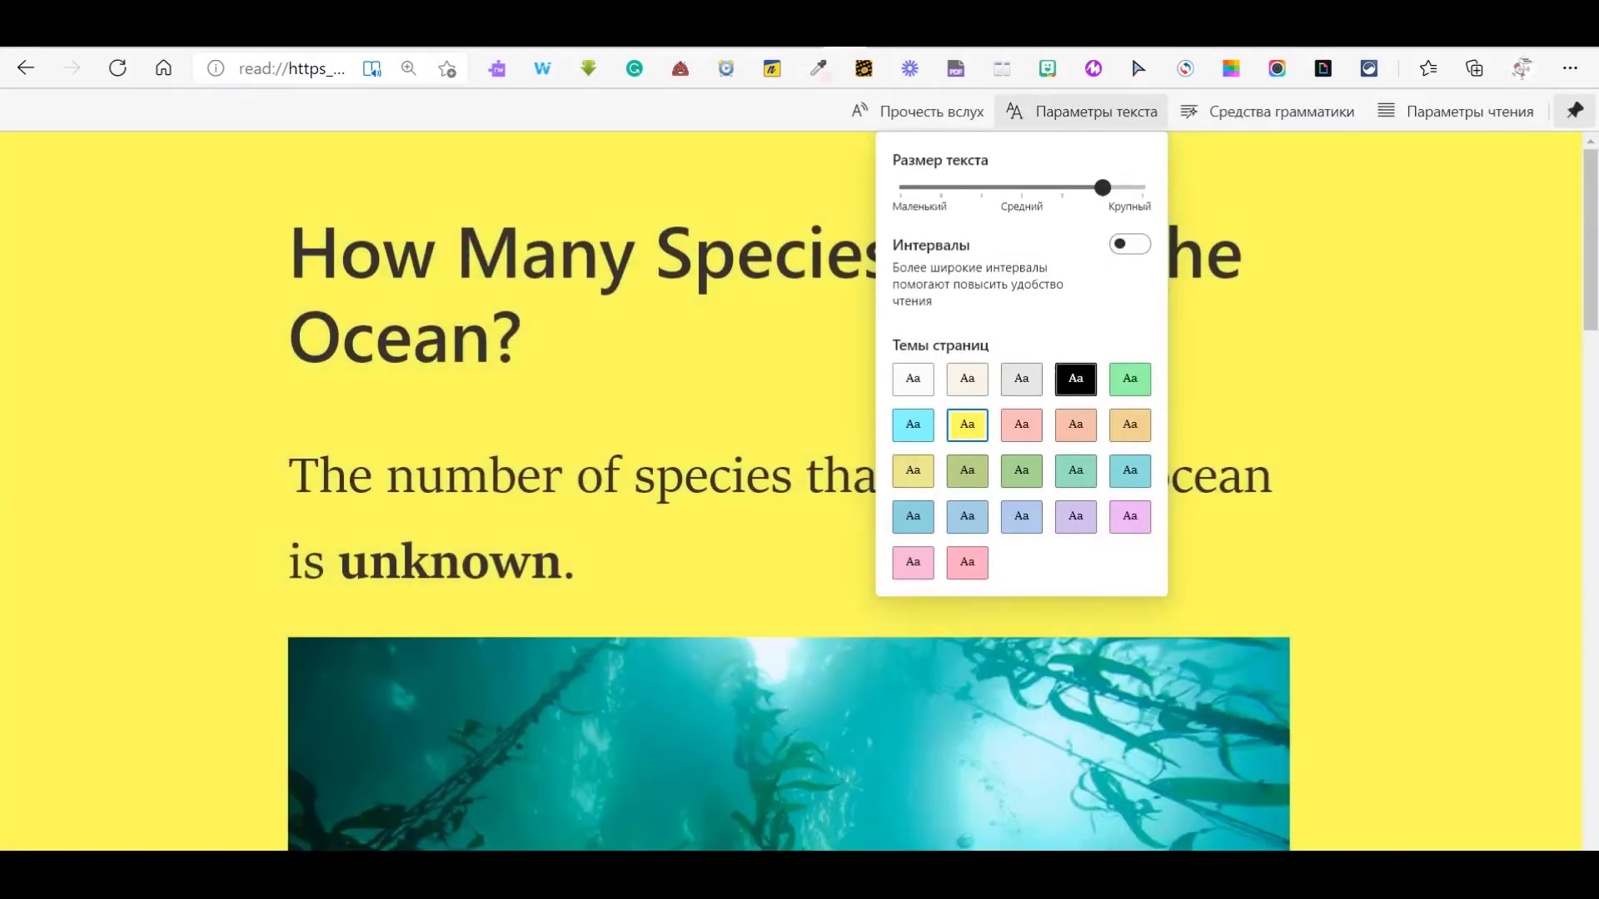
{"action": "left_click", "coordinate": [1075, 378]}
{"action": "left_click", "coordinate": [1081, 111]}
Step: Turn on highlighting of nouns, verbs, adjectives and adverbs in the ocean article
{"action": "left_click", "coordinate": [1267, 110]}
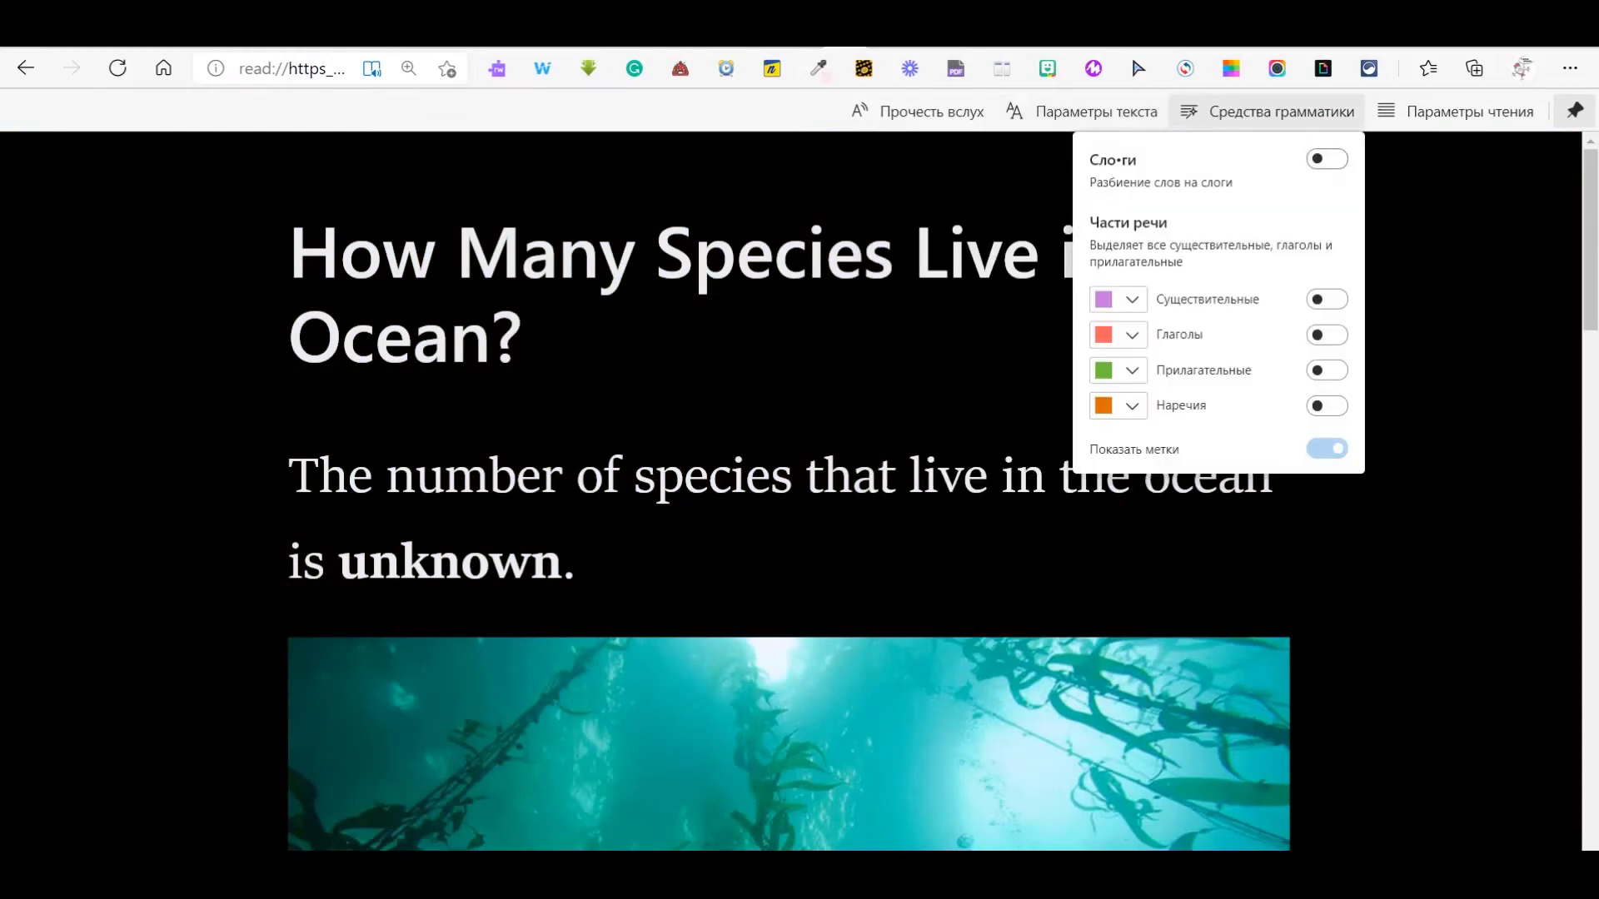
{"action": "left_click", "coordinate": [1326, 335]}
{"action": "left_click", "coordinate": [1326, 369]}
{"action": "left_click", "coordinate": [1327, 406]}
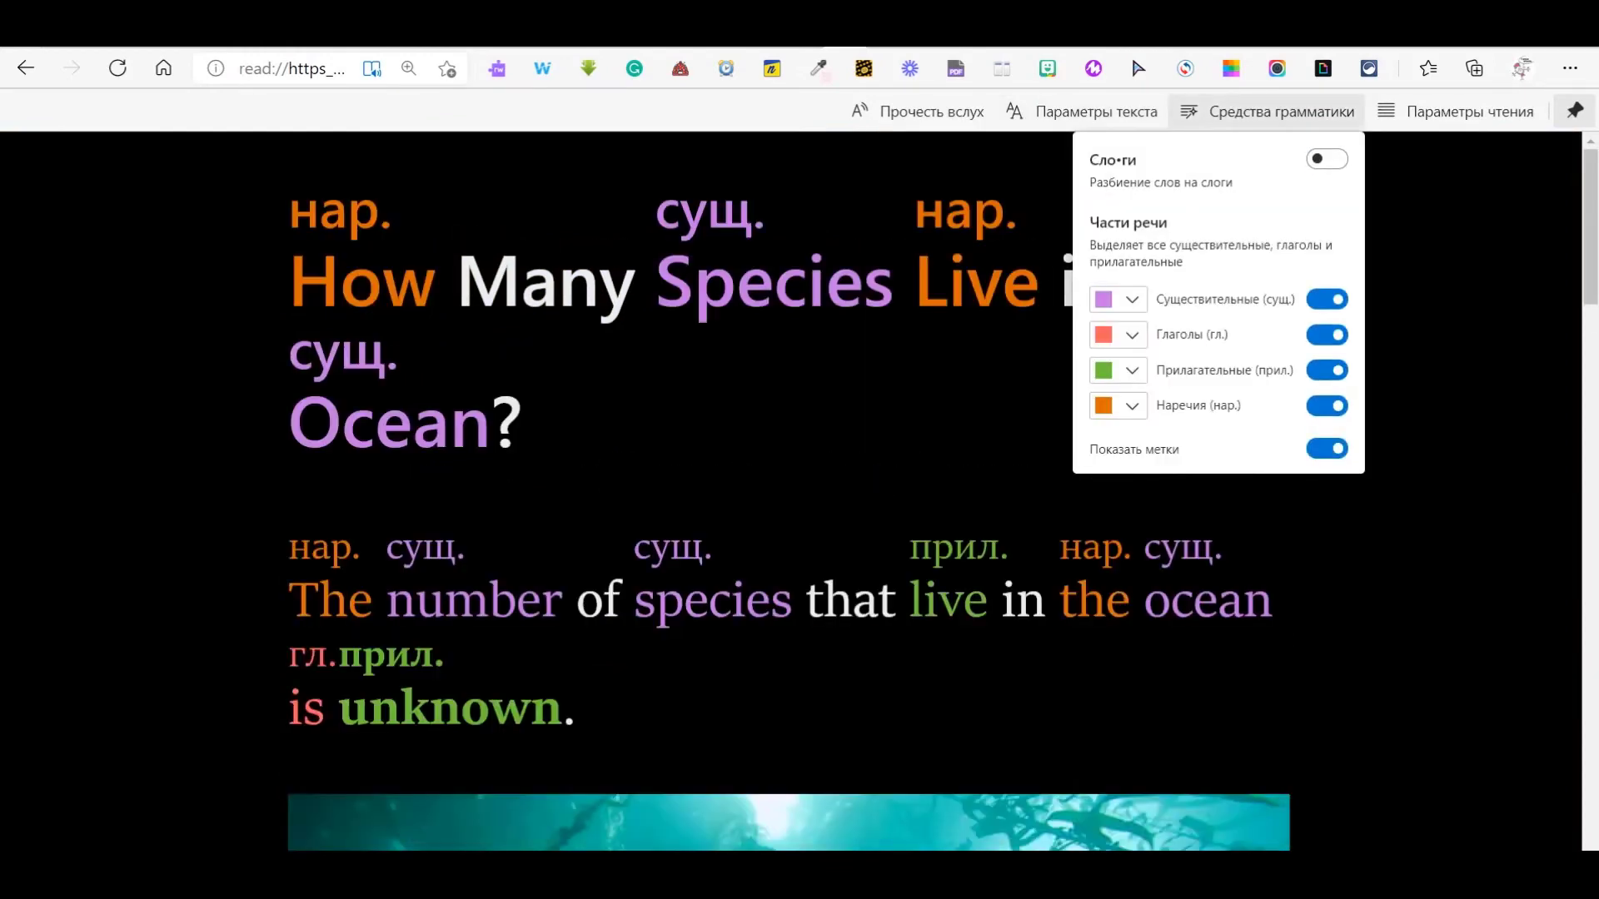
Step: Turn on Line Focus for a single line and look through the available translation languages
{"action": "left_click", "coordinate": [1455, 111]}
{"action": "left_click", "coordinate": [1506, 157]}
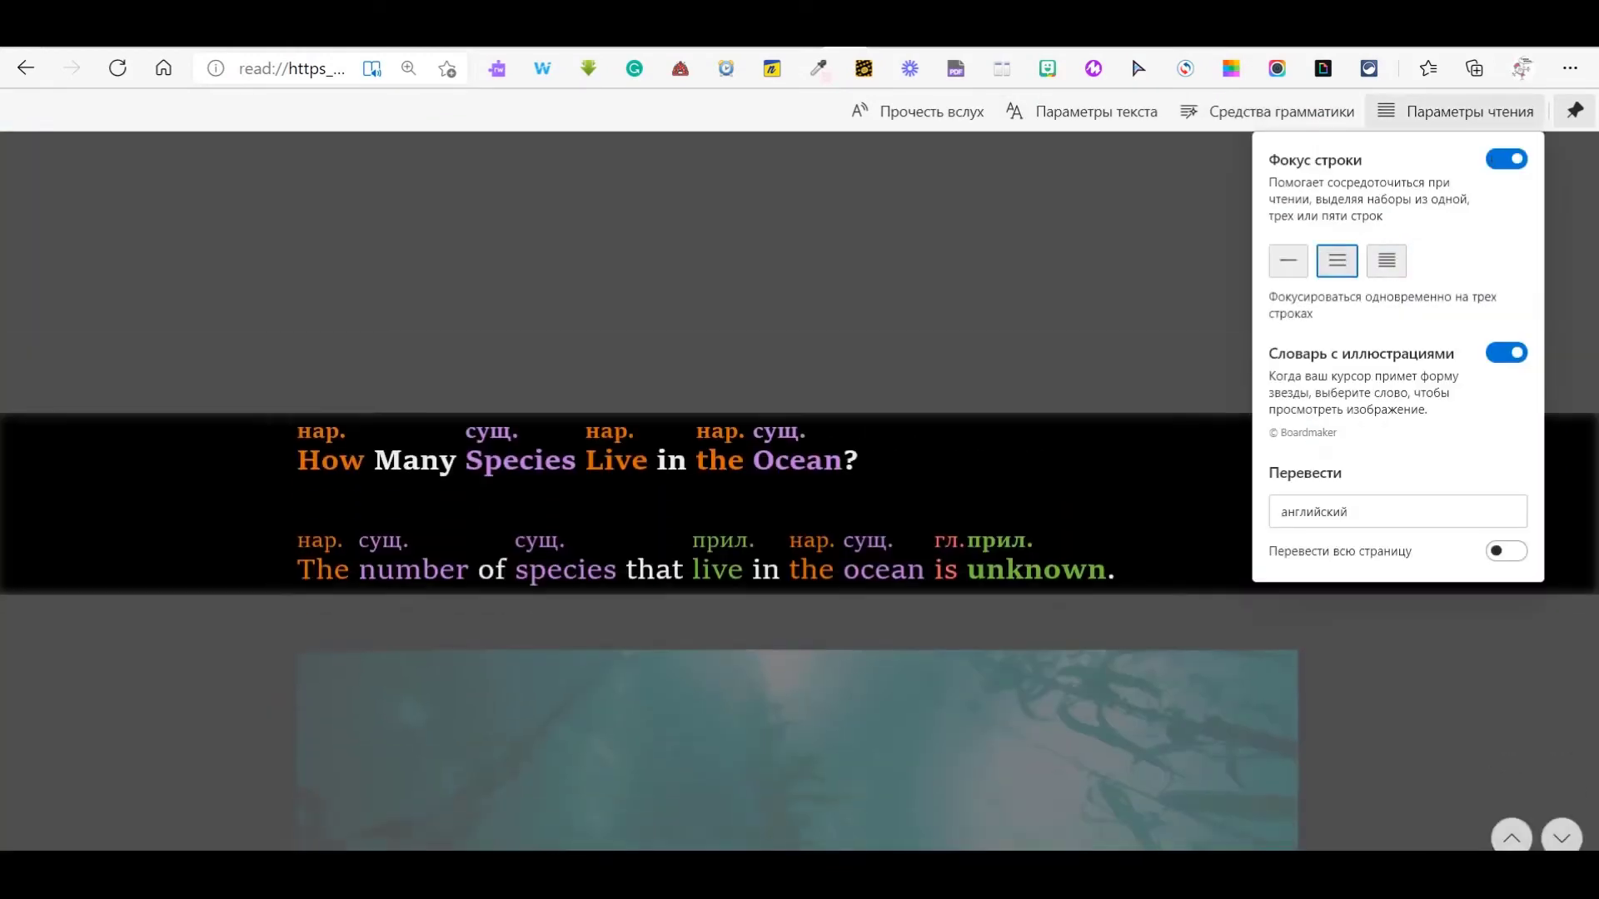
{"action": "left_click", "coordinate": [1397, 511]}
{"action": "scroll", "coordinate": [1390, 316], "scroll_direction": "down", "scroll_amount": 5}
{"action": "scroll", "coordinate": [1390, 317], "scroll_direction": "up", "scroll_amount": 5}
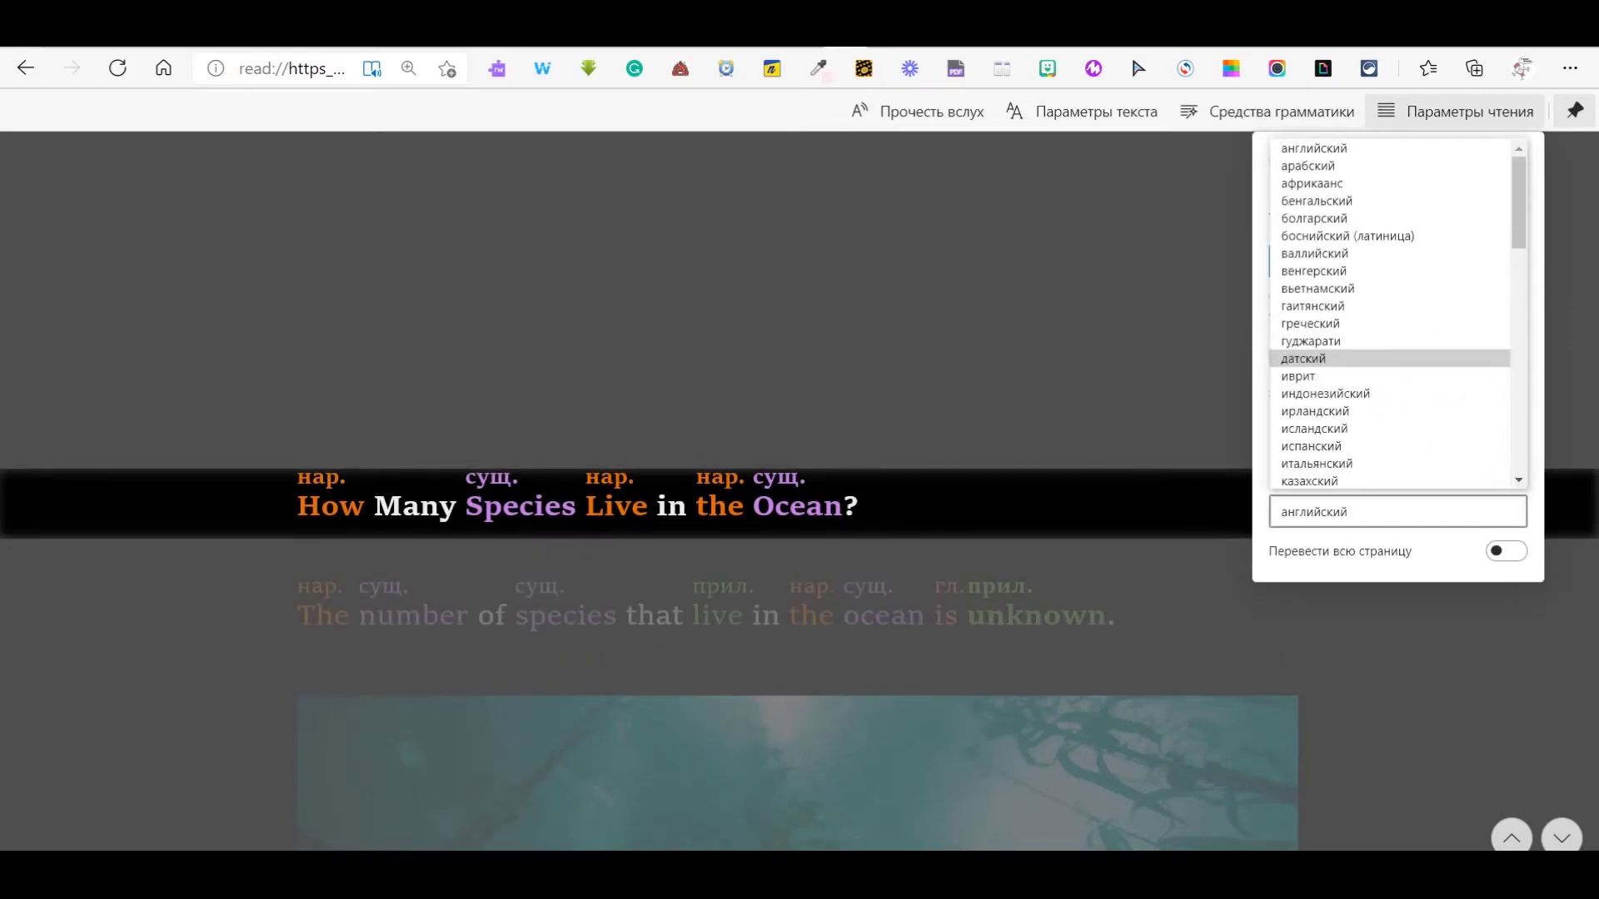
{"action": "key", "text": "Escape"}
{"action": "key", "text": "Escape"}
Step: View the picture for "Ocean" in the title and look up "National" in the line about Monterey Bay National Marine Sanctuary
{"action": "left_click", "coordinate": [797, 506]}
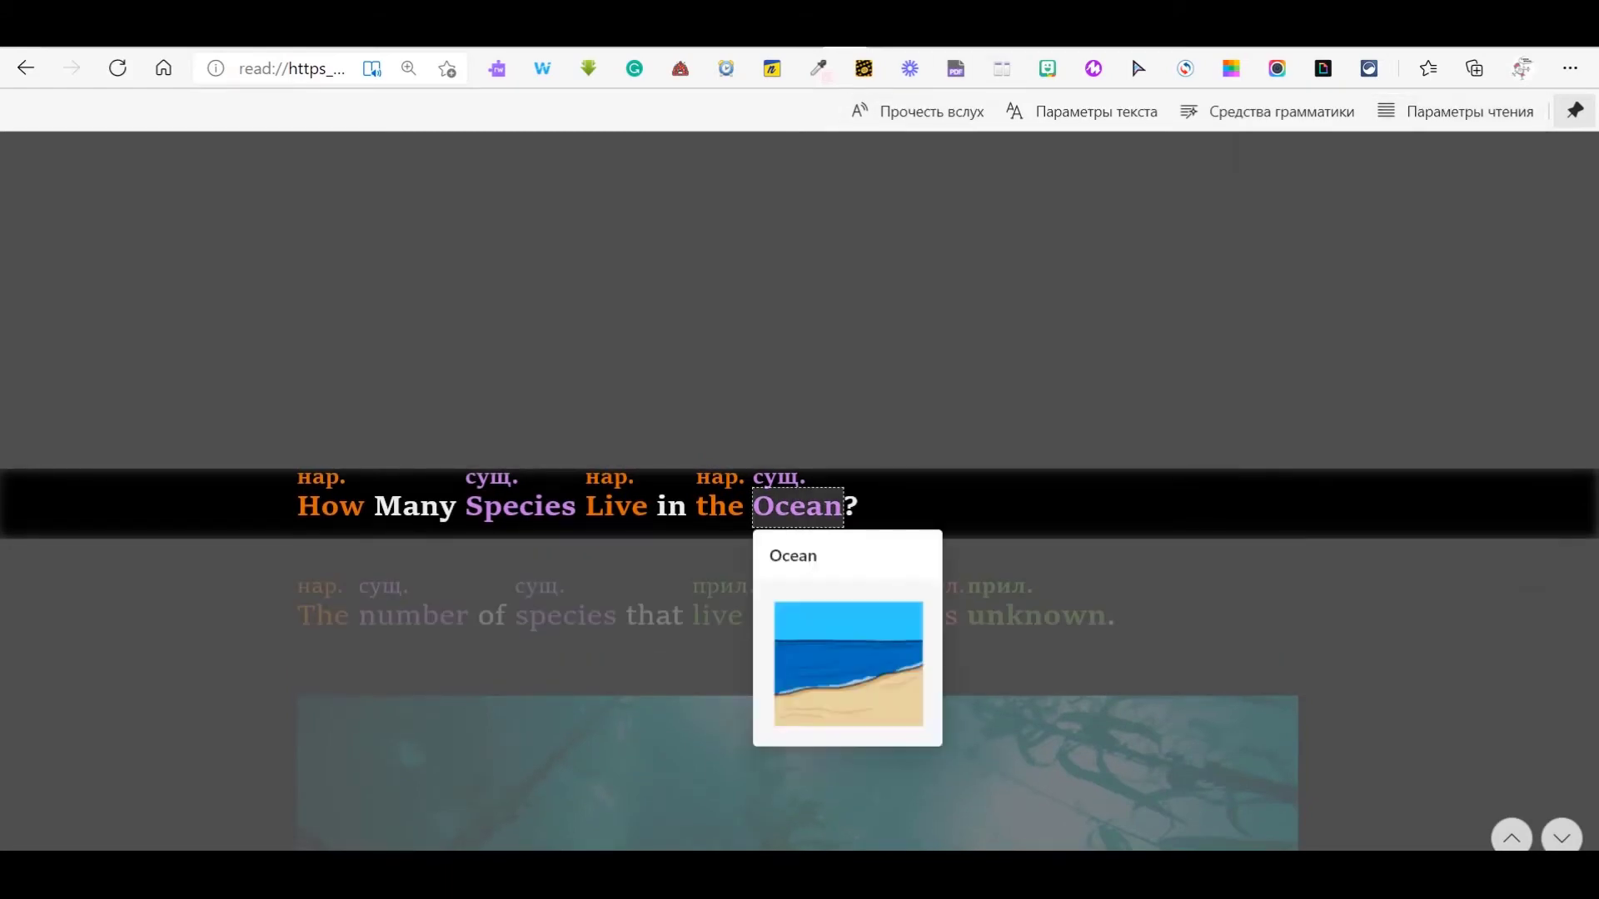
{"action": "key", "text": "Escape"}
{"action": "scroll", "coordinate": [799, 500], "scroll_direction": "down", "scroll_amount": 5}
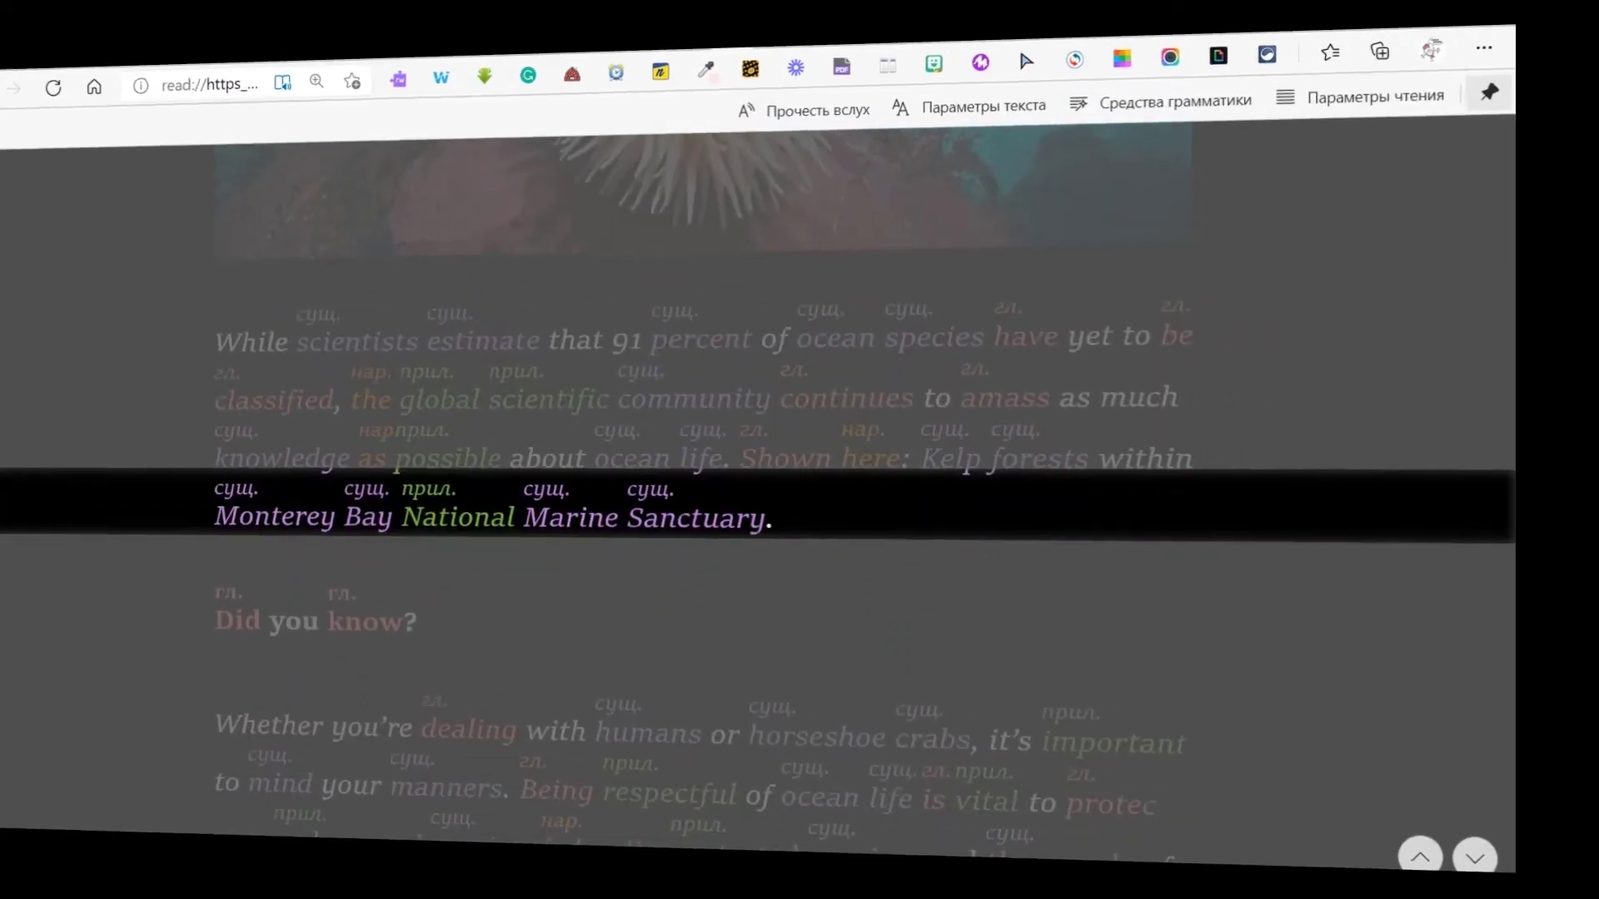
{"action": "left_click", "coordinate": [457, 516]}
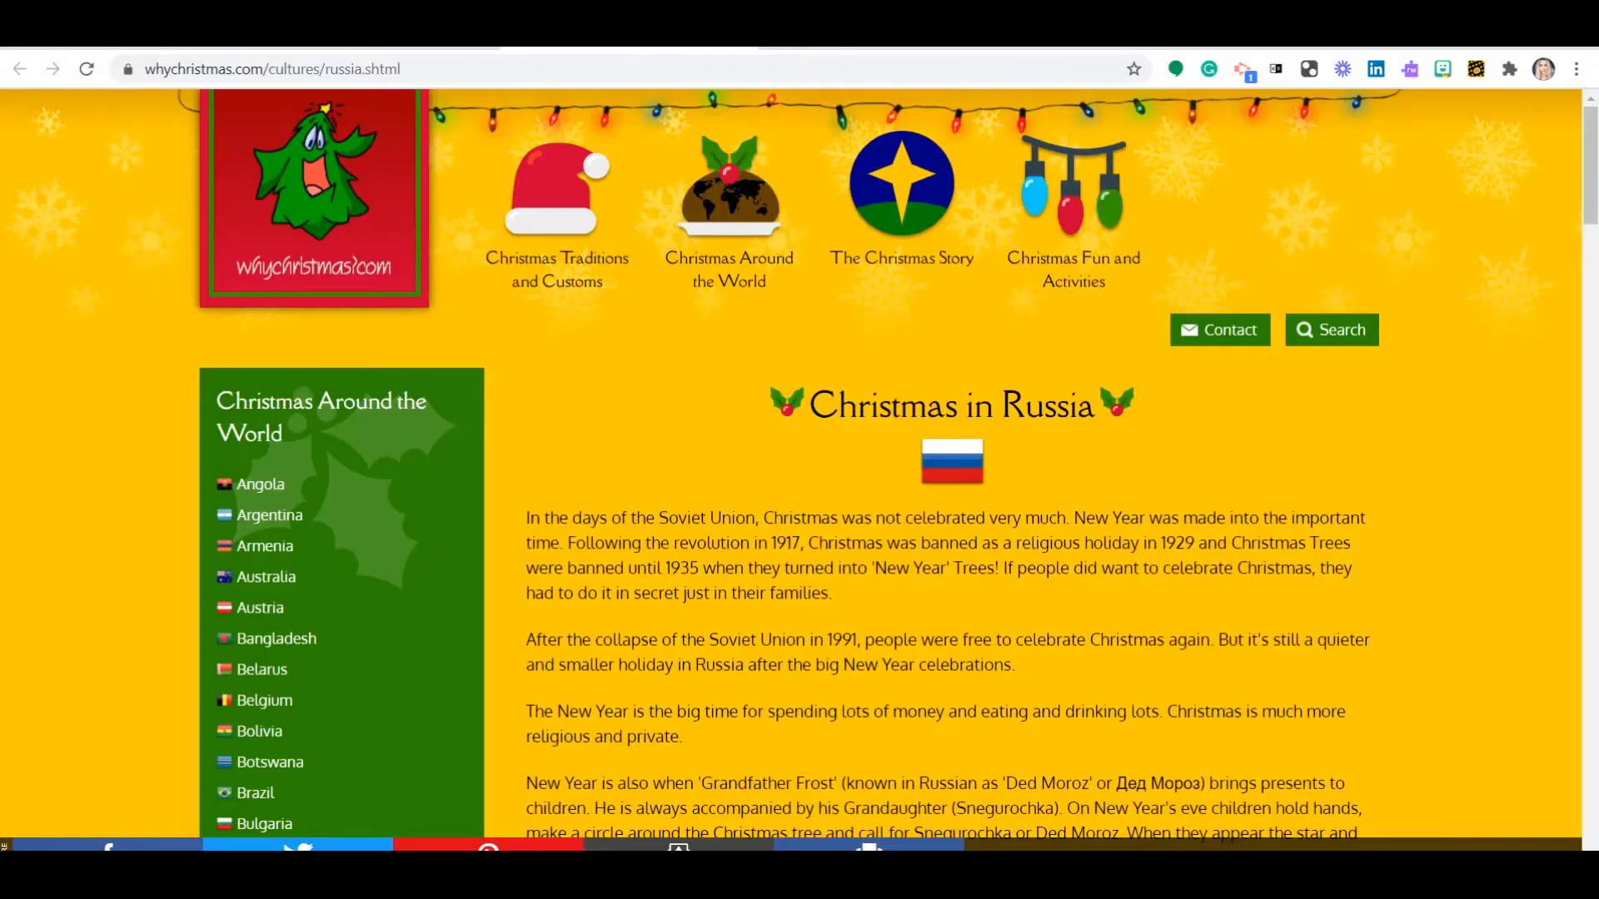
Step: Switch to the "Christmas in Russia" page in Chrome and open its first three paragraphs with the Help me read this extension
{"action": "left_click_drag", "start_coordinate": [526, 516], "coordinate": [683, 737]}
{"action": "right_click", "coordinate": [751, 533]}
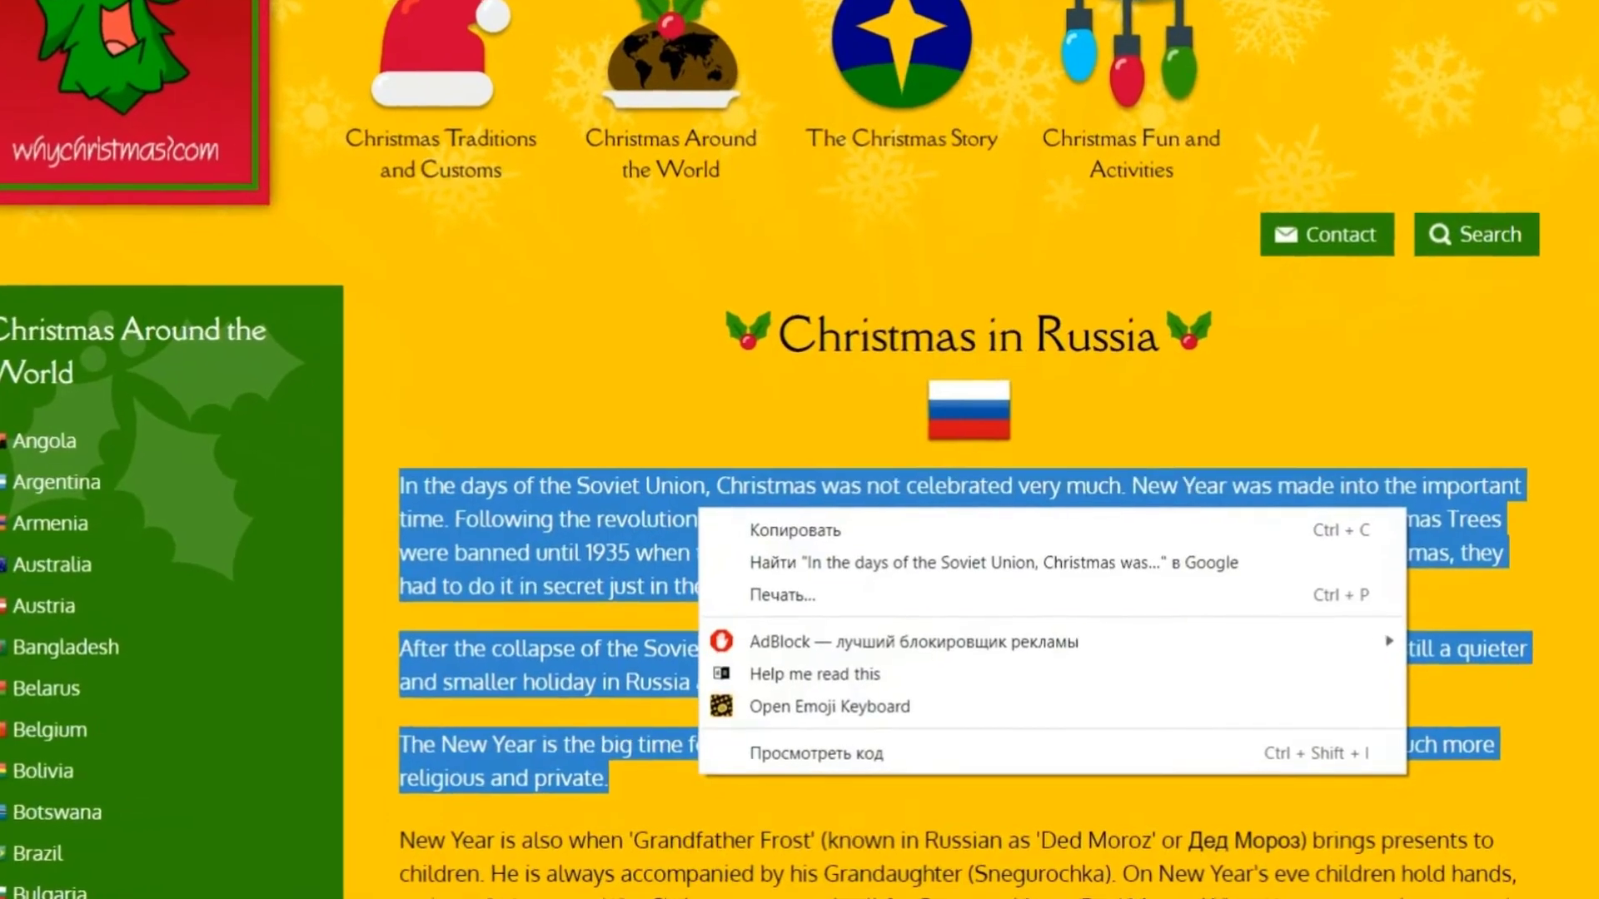
{"action": "left_click", "coordinate": [805, 670]}
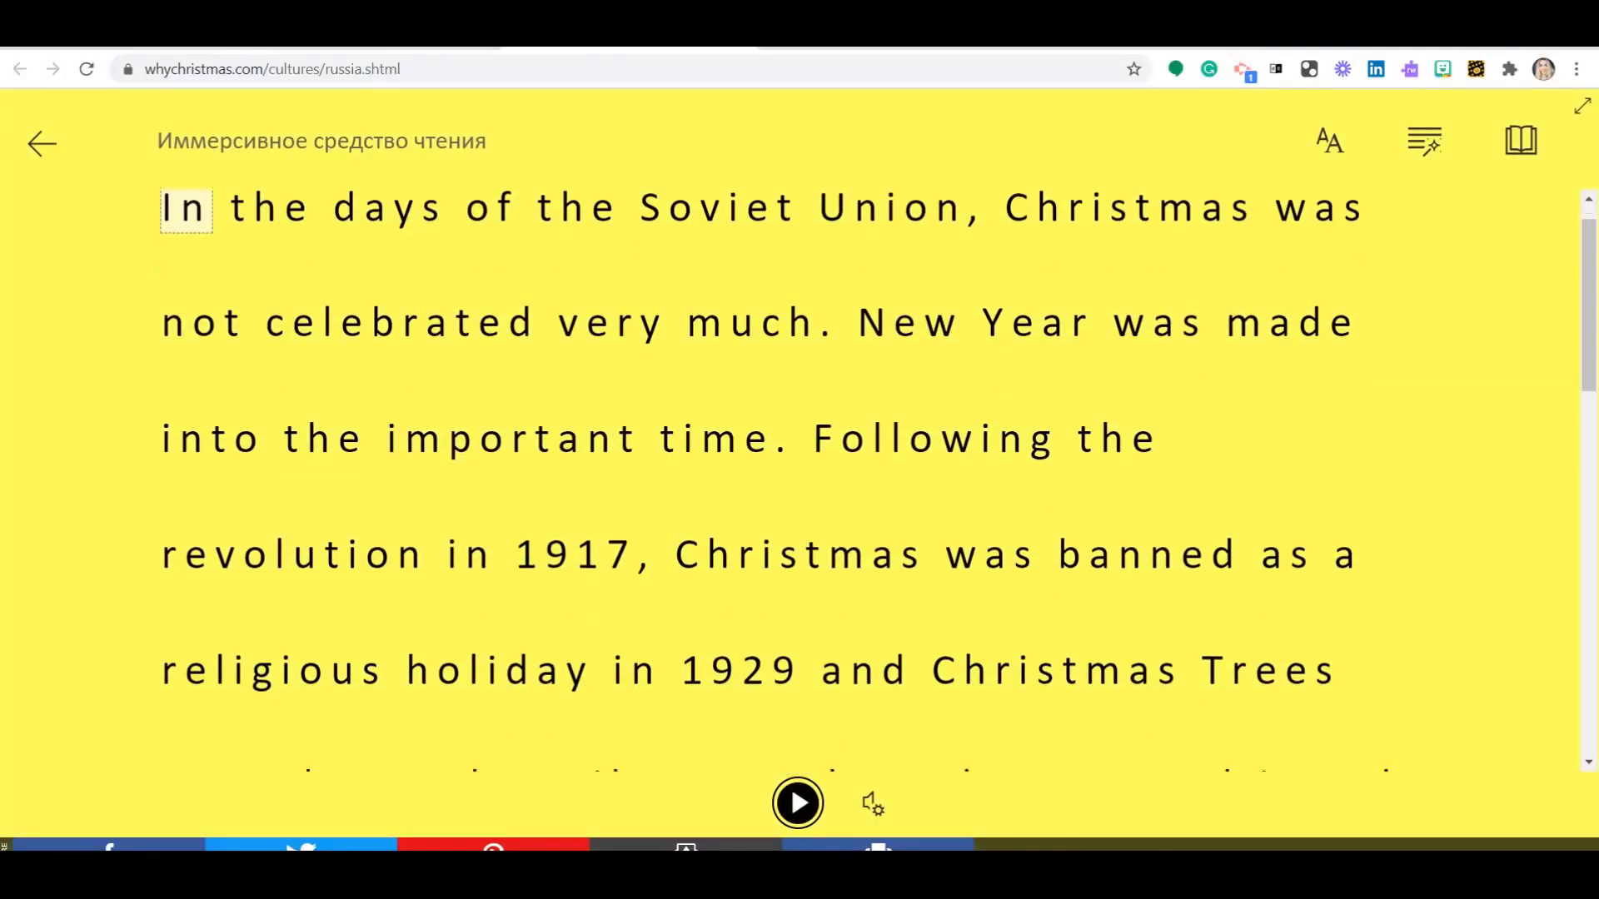
Step: Read the Christmas passage aloud up to "celebrated", pause, and turn on one-line Line Focus at that word
{"action": "left_click", "coordinate": [796, 802]}
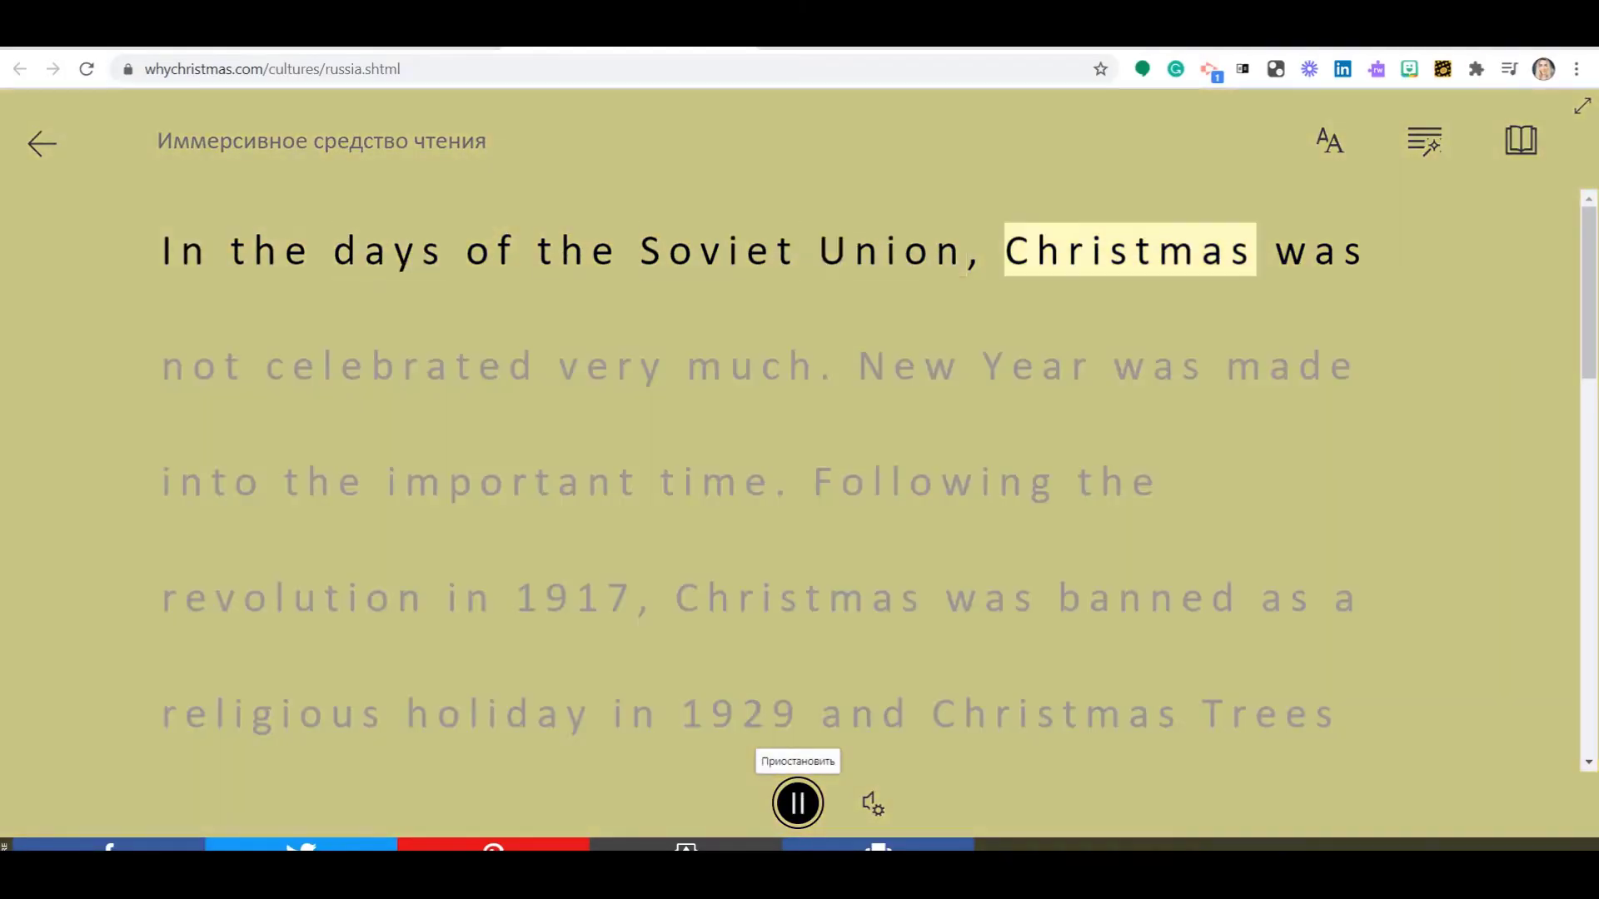
{"action": "left_click", "coordinate": [797, 803]}
{"action": "left_click", "coordinate": [871, 803]}
{"action": "left_click", "coordinate": [1521, 140]}
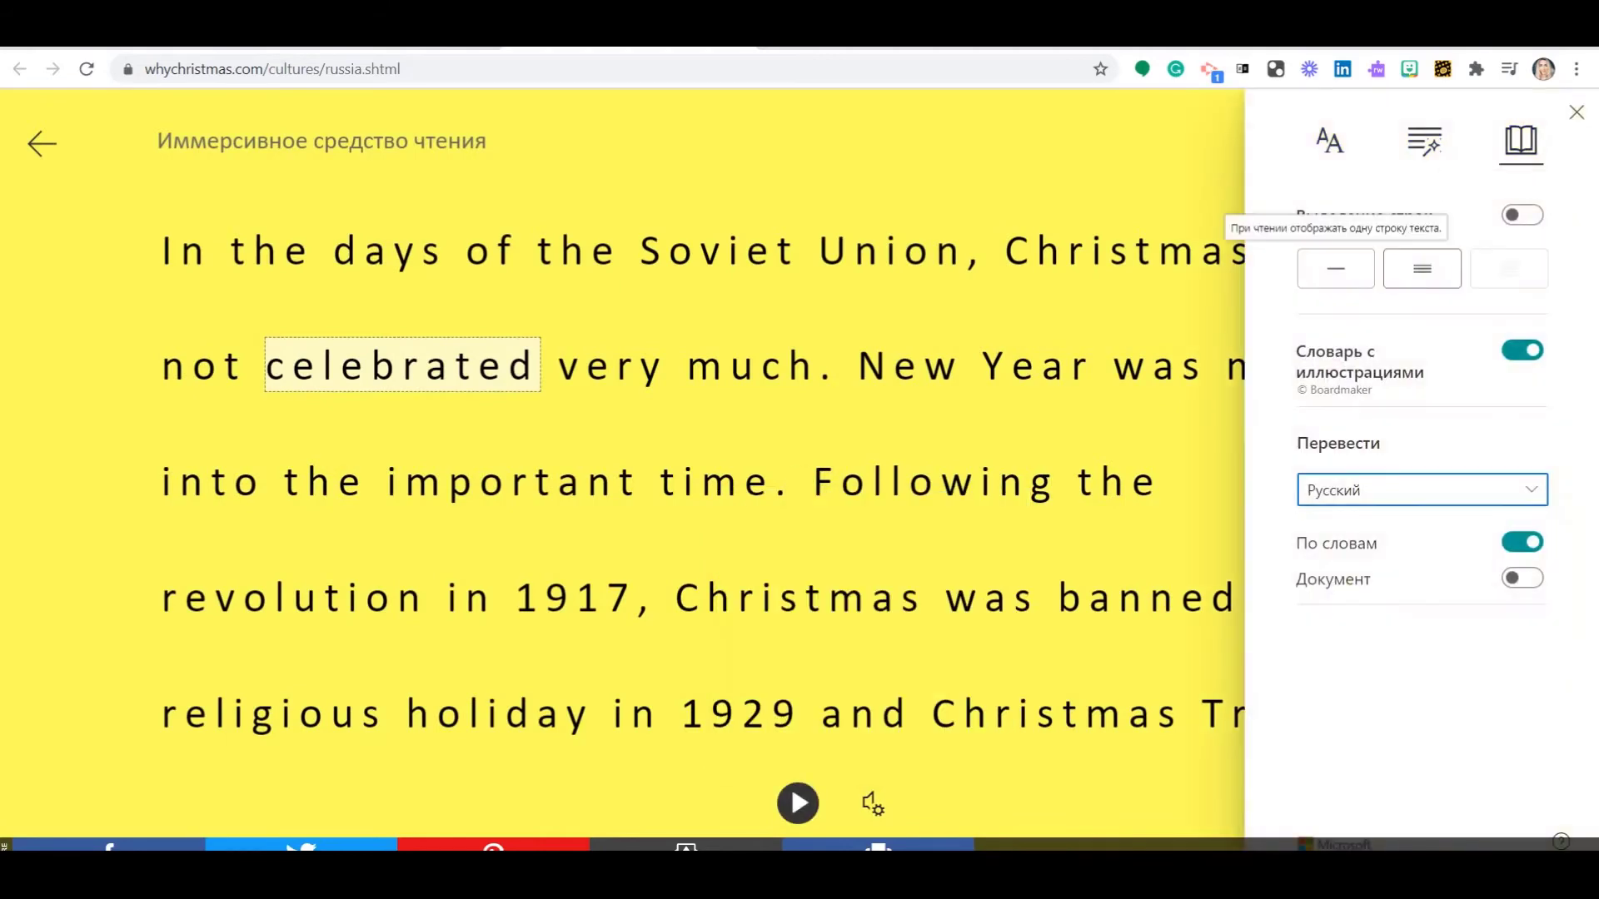
{"action": "left_click", "coordinate": [1522, 215]}
Step: Turn on labelled highlighting of nouns, verbs, adjectives and adverbs, and split the words into syllables
{"action": "left_click", "coordinate": [1424, 140]}
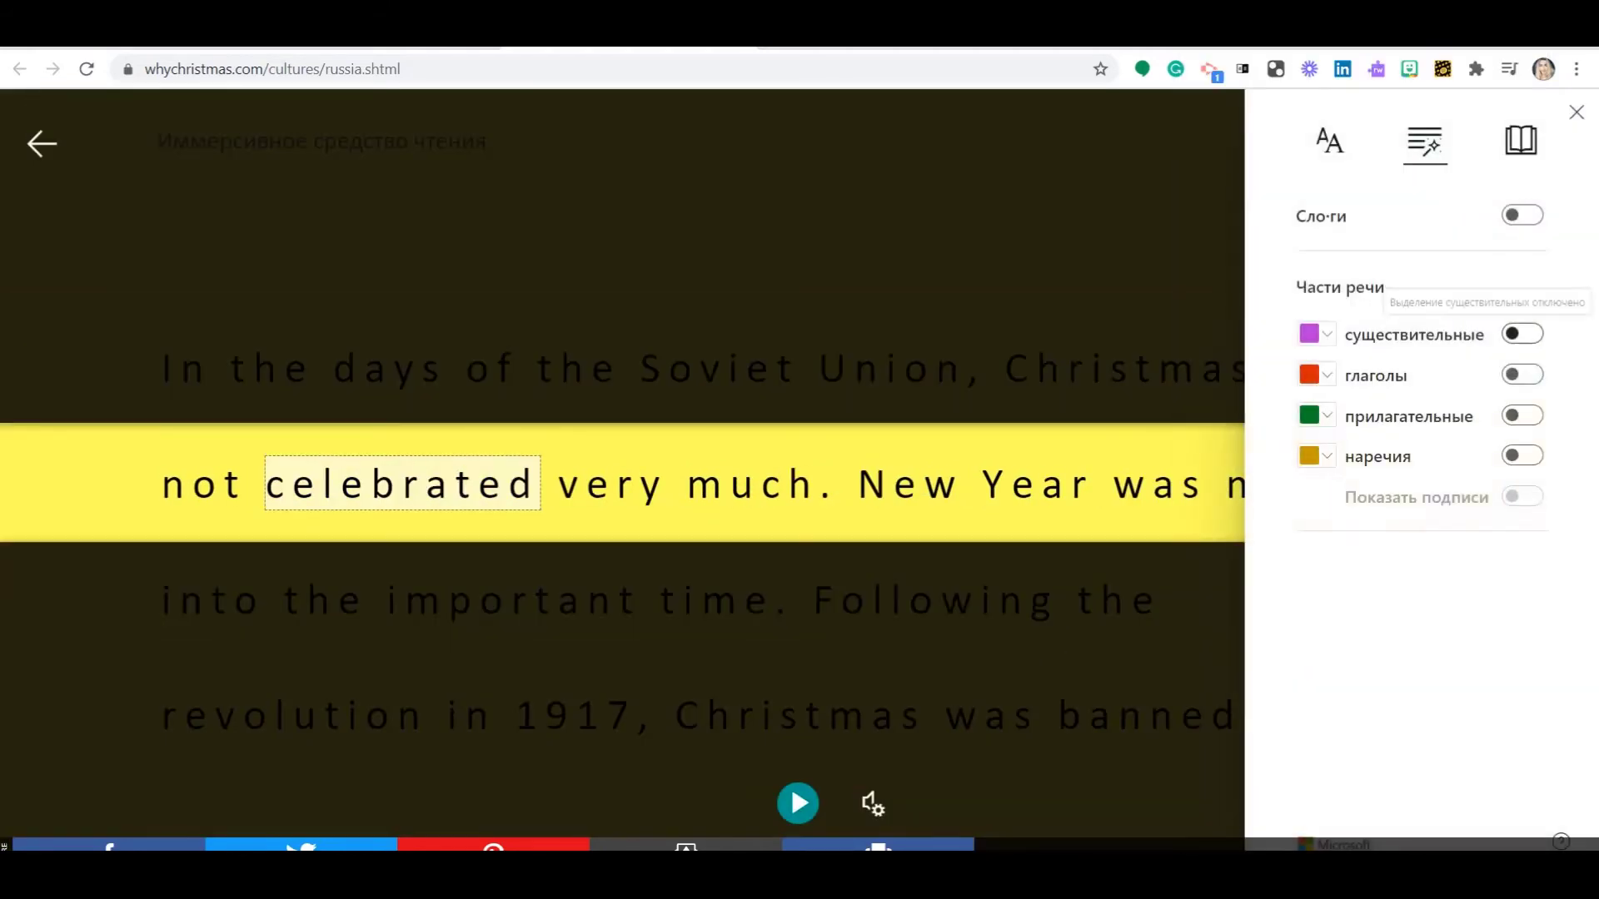
{"action": "left_click", "coordinate": [1522, 333]}
{"action": "left_click", "coordinate": [1522, 374]}
{"action": "left_click", "coordinate": [1522, 415]}
{"action": "left_click", "coordinate": [1522, 454]}
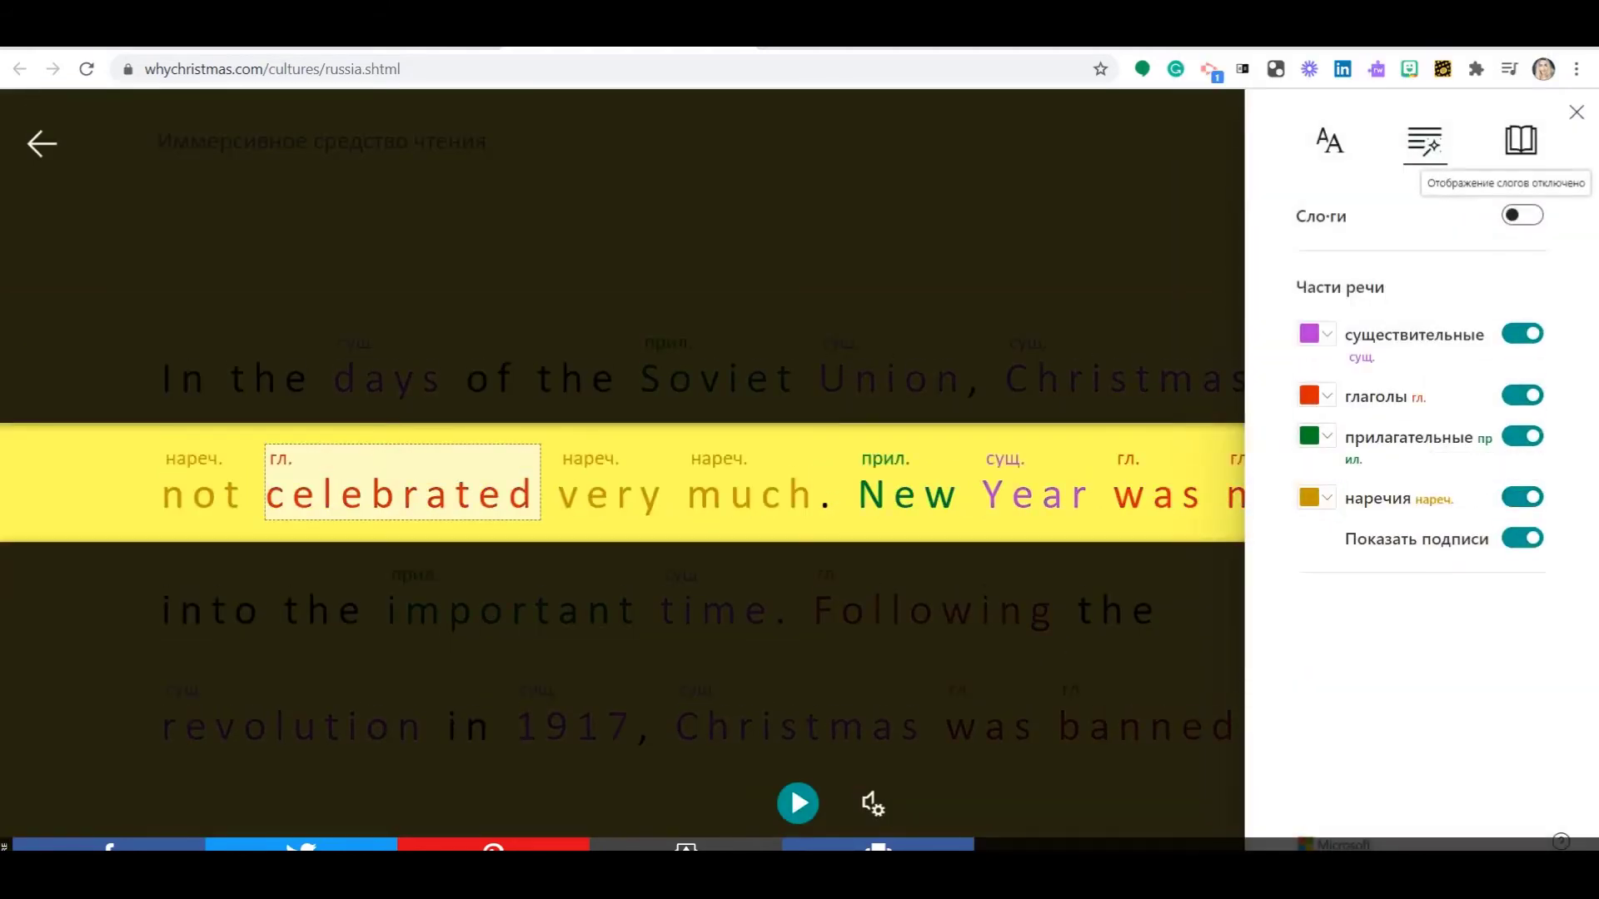
{"action": "left_click", "coordinate": [1522, 215]}
Step: Enlarge the text of the Christmas passage, set its font to Comic Sans and apply the light purple theme
{"action": "left_click", "coordinate": [1521, 140]}
{"action": "left_click", "coordinate": [1329, 139]}
{"action": "left_click_drag", "start_coordinate": [1388, 247], "coordinate": [1481, 247]}
{"action": "left_click", "coordinate": [1298, 533]}
{"action": "scroll", "coordinate": [1416, 499], "scroll_direction": "down", "scroll_amount": 2}
{"action": "left_click", "coordinate": [1368, 625]}
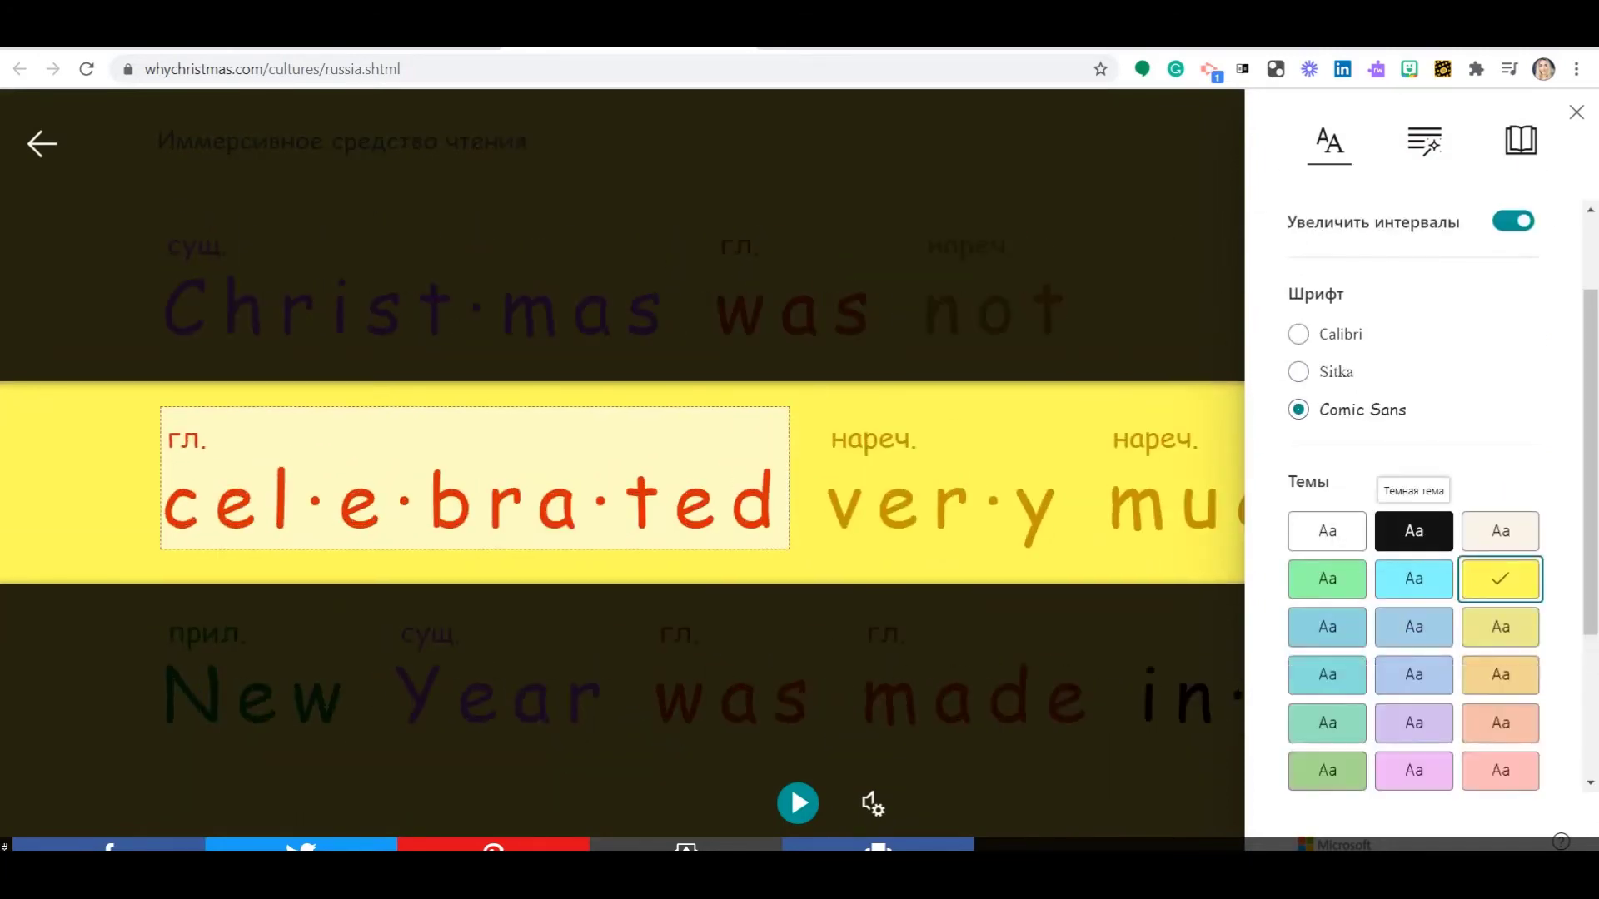
{"action": "scroll", "coordinate": [1414, 531], "scroll_direction": "down", "scroll_amount": 3}
{"action": "left_click", "coordinate": [1414, 531]}
{"action": "left_click", "coordinate": [1414, 482]}
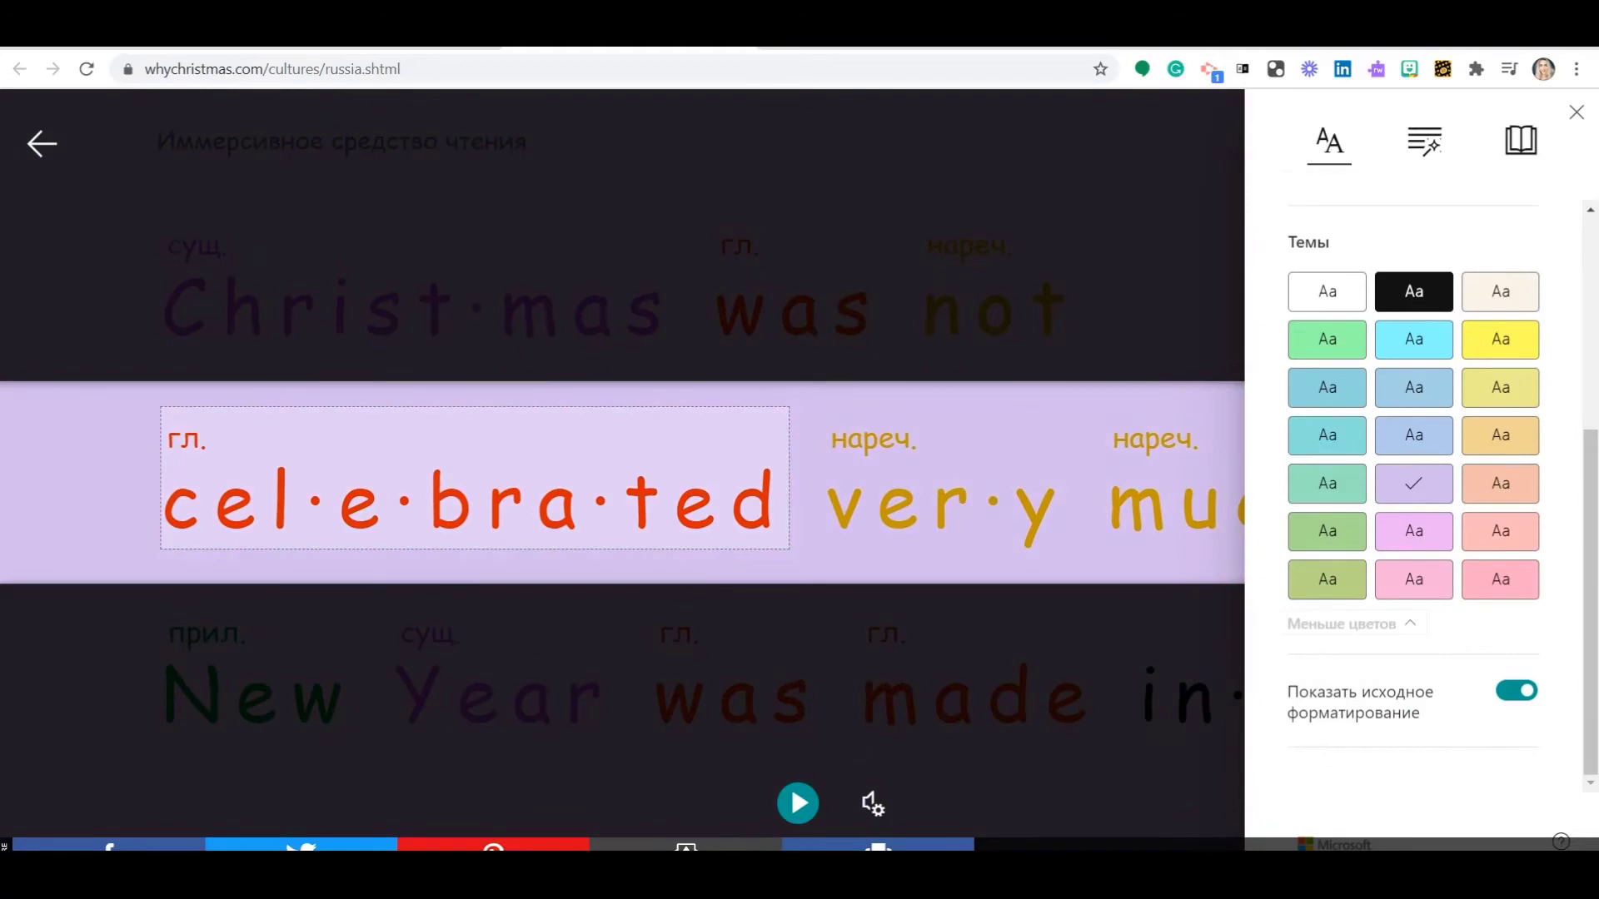
Step: Close the text settings and play the Christmas passage aloud from "celebrated"
{"action": "left_click", "coordinate": [1576, 112]}
{"action": "left_click", "coordinate": [797, 802]}
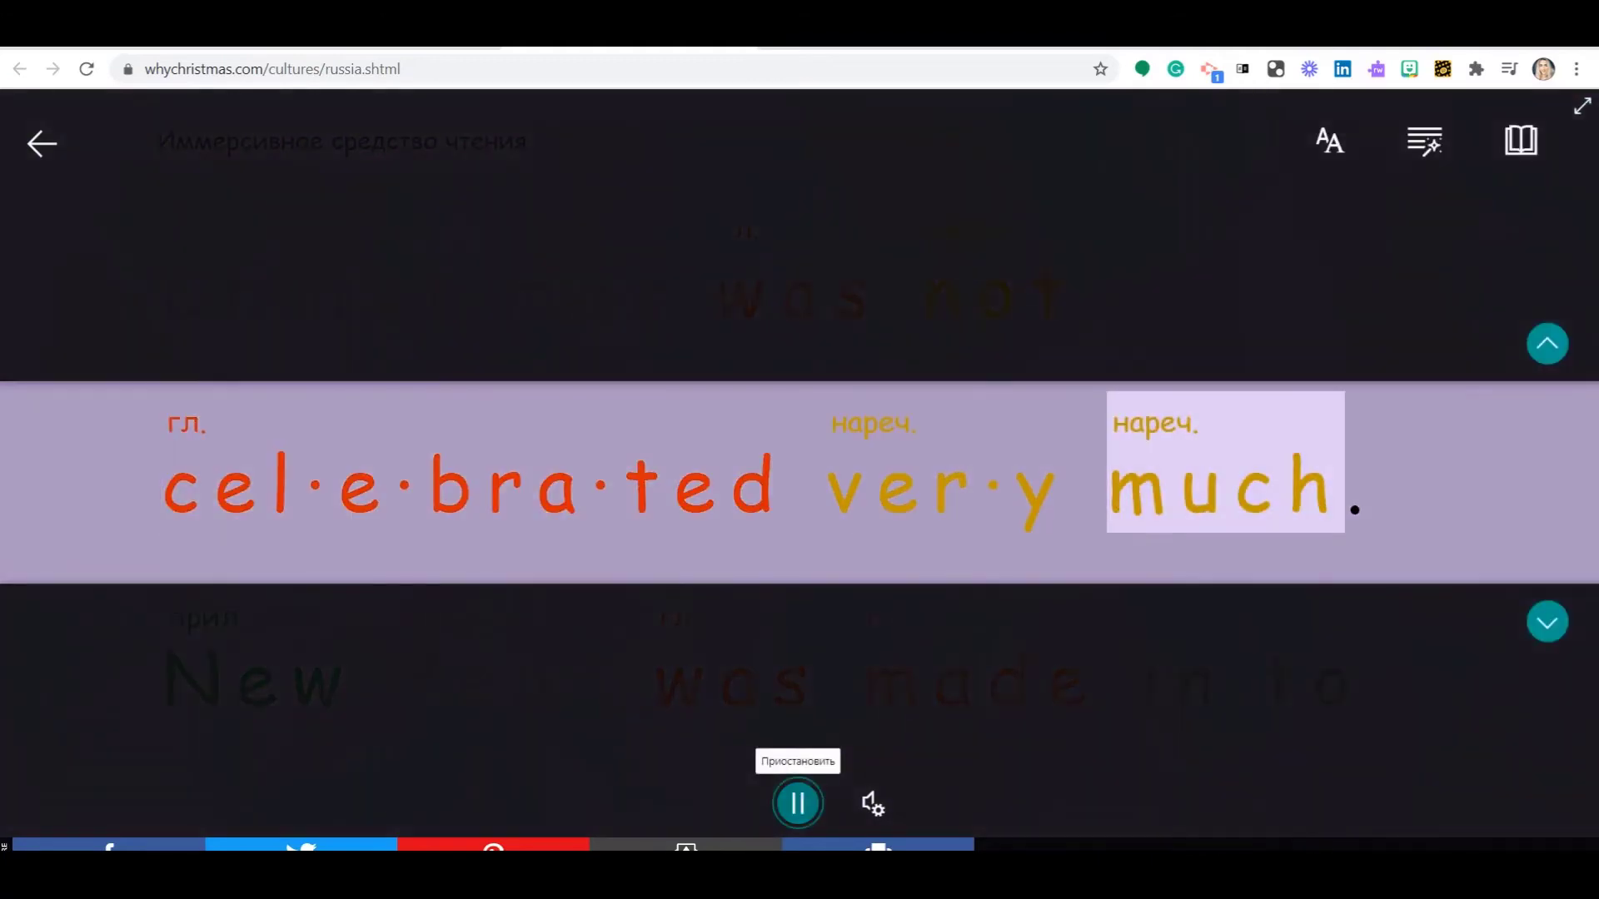
Step: Pause the read-aloud of the Christmas passage
{"action": "left_click", "coordinate": [798, 802]}
{"action": "left_click", "coordinate": [1047, 499]}
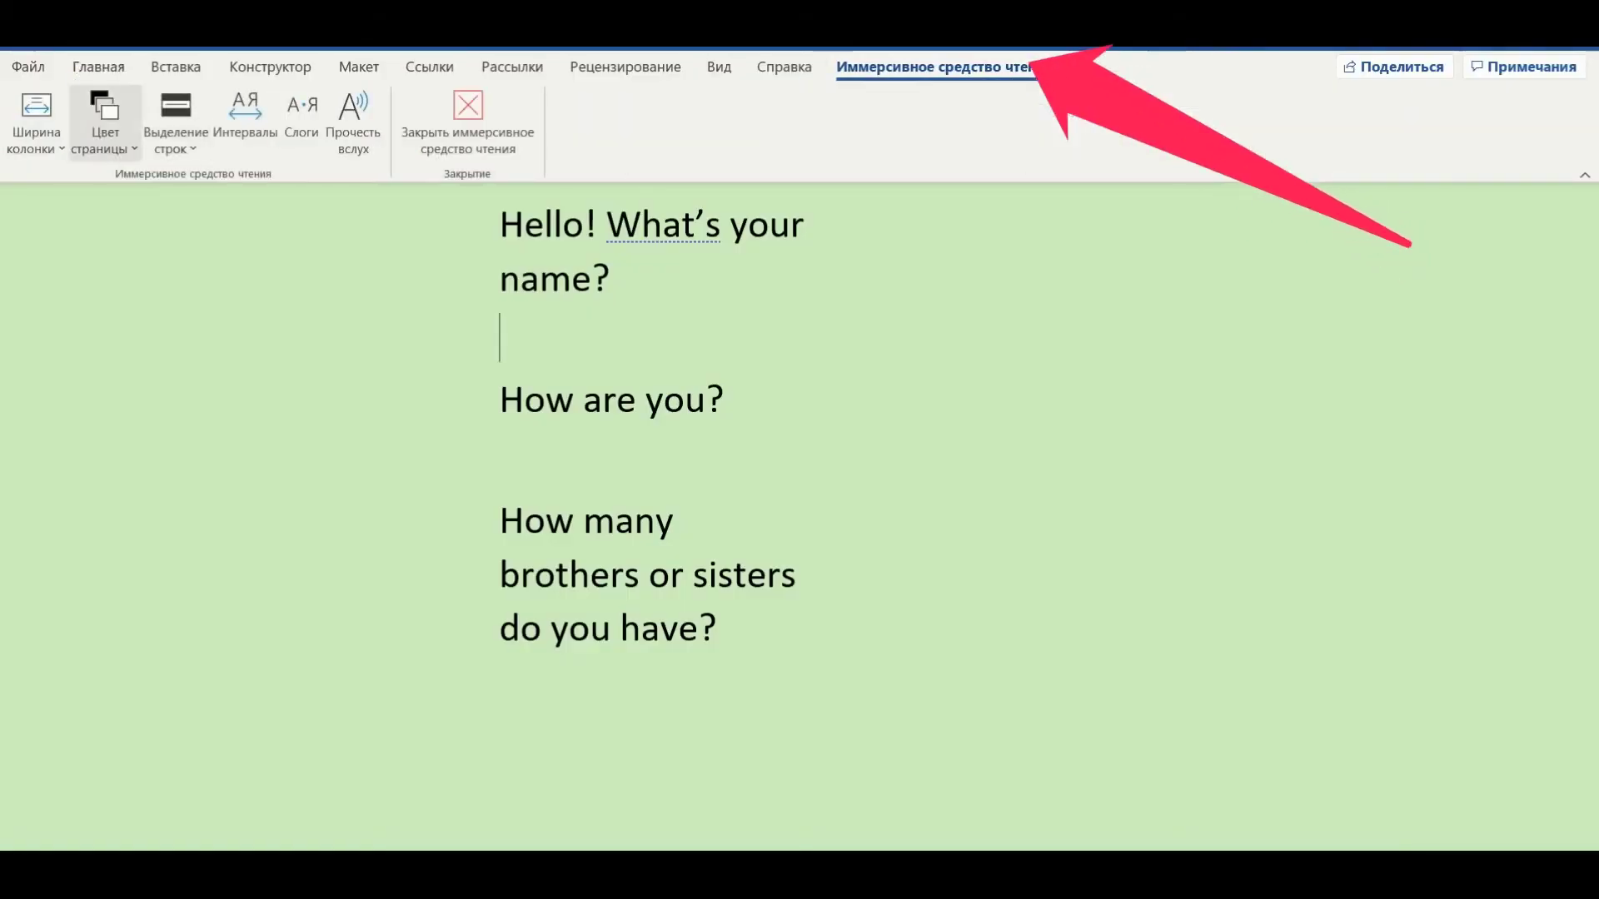
Step: In desktop Word, turn on Read Aloud and increase the text spacing of the greeting questions
{"action": "left_click", "coordinate": [353, 125]}
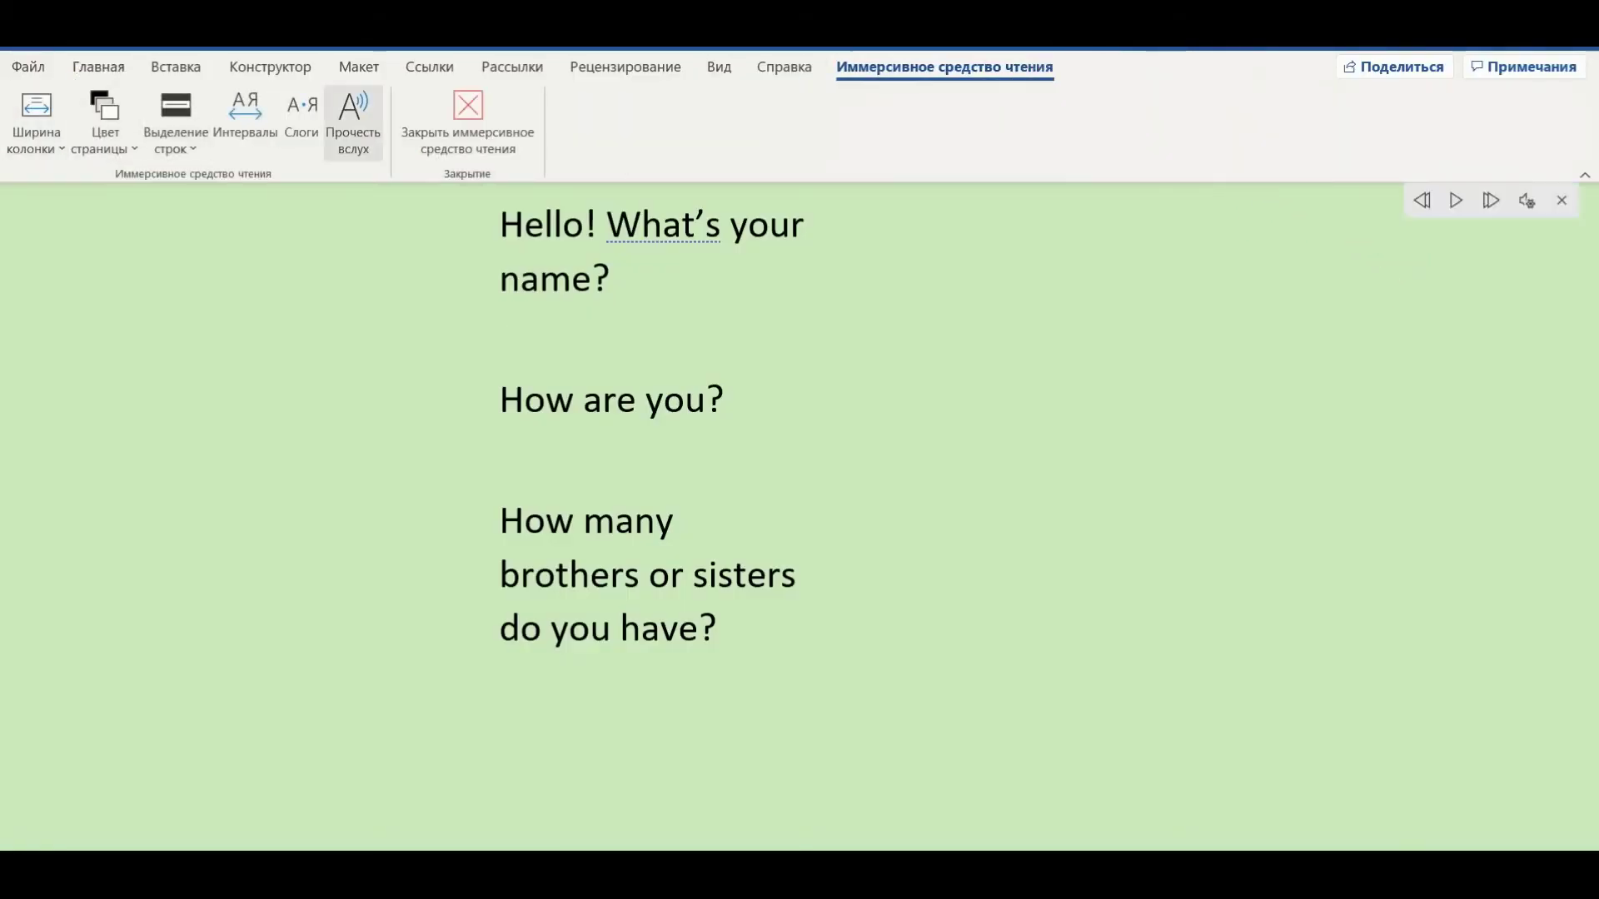
{"action": "left_click", "coordinate": [245, 125]}
Step: Try narrow, medium and full-width column widths for the greeting questions
{"action": "left_click", "coordinate": [36, 124]}
{"action": "left_click", "coordinate": [78, 239]}
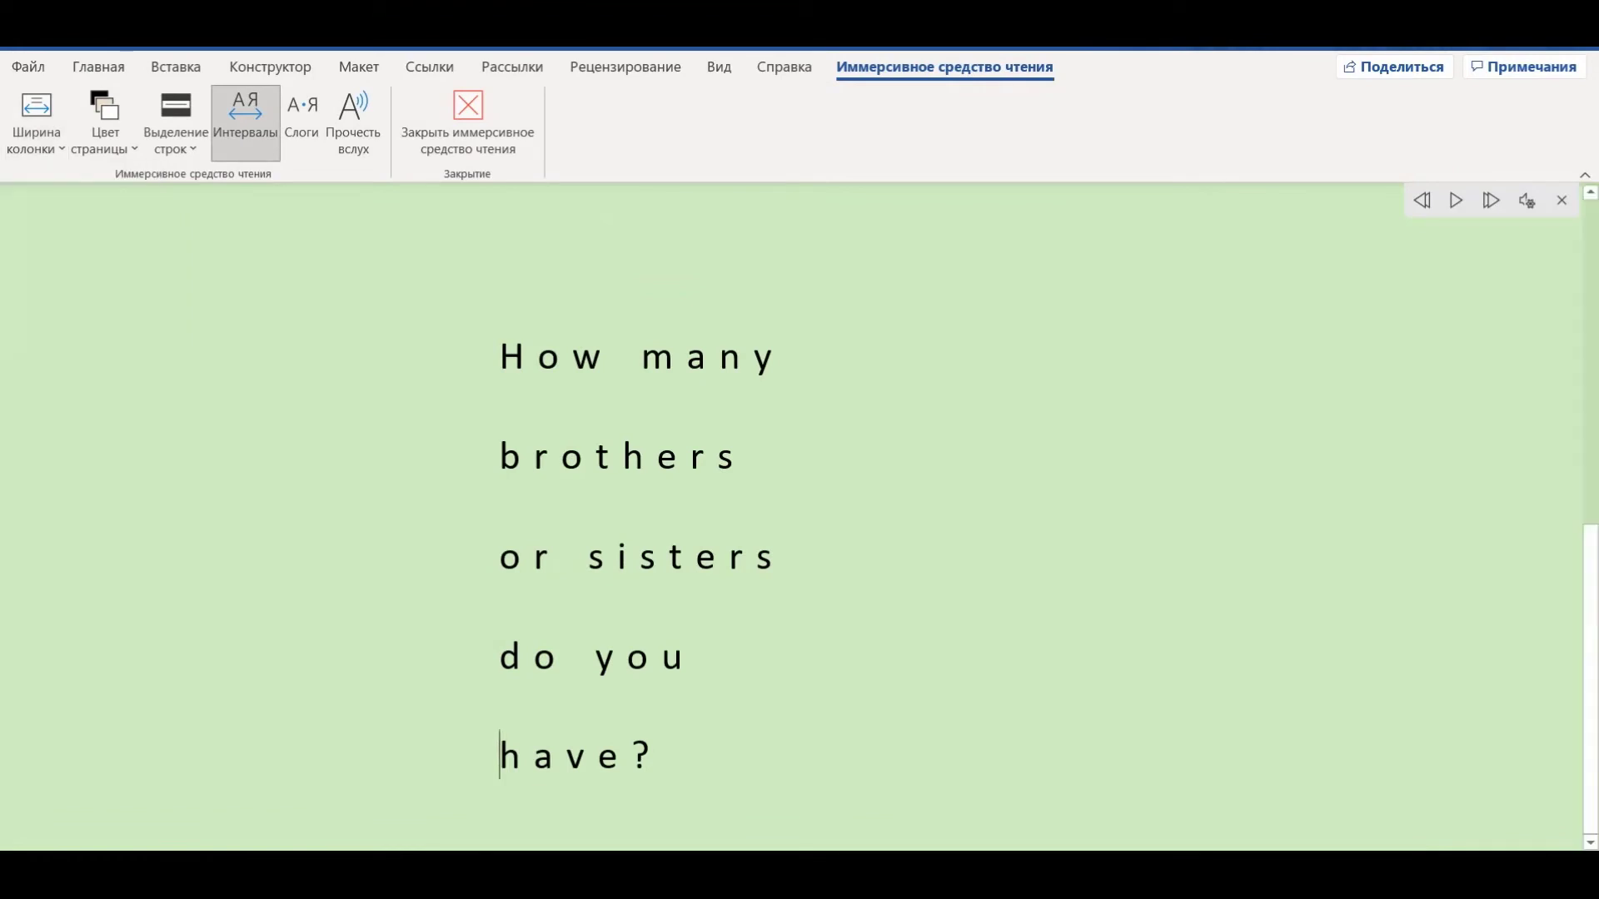
{"action": "left_click", "coordinate": [36, 125]}
{"action": "left_click", "coordinate": [86, 285]}
{"action": "left_click", "coordinate": [36, 124]}
{"action": "left_click", "coordinate": [89, 334]}
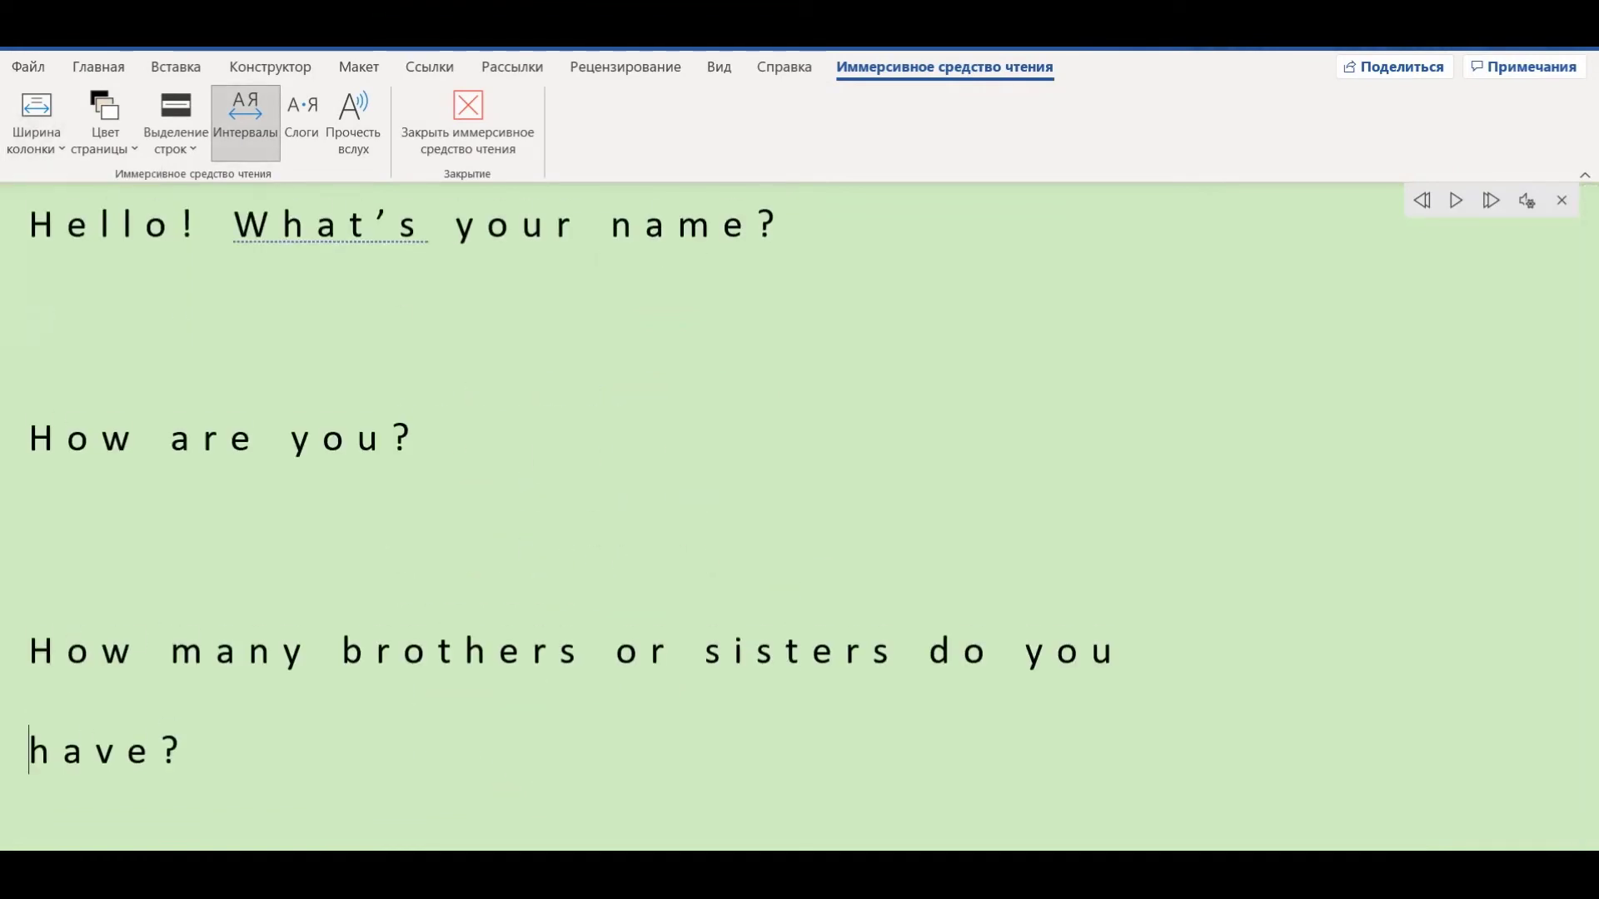
Step: Set a medium column width and apply a pink page color with three-line focus
{"action": "left_click", "coordinate": [36, 125]}
{"action": "left_click", "coordinate": [86, 285]}
{"action": "left_click", "coordinate": [105, 125]}
{"action": "left_click", "coordinate": [148, 305]}
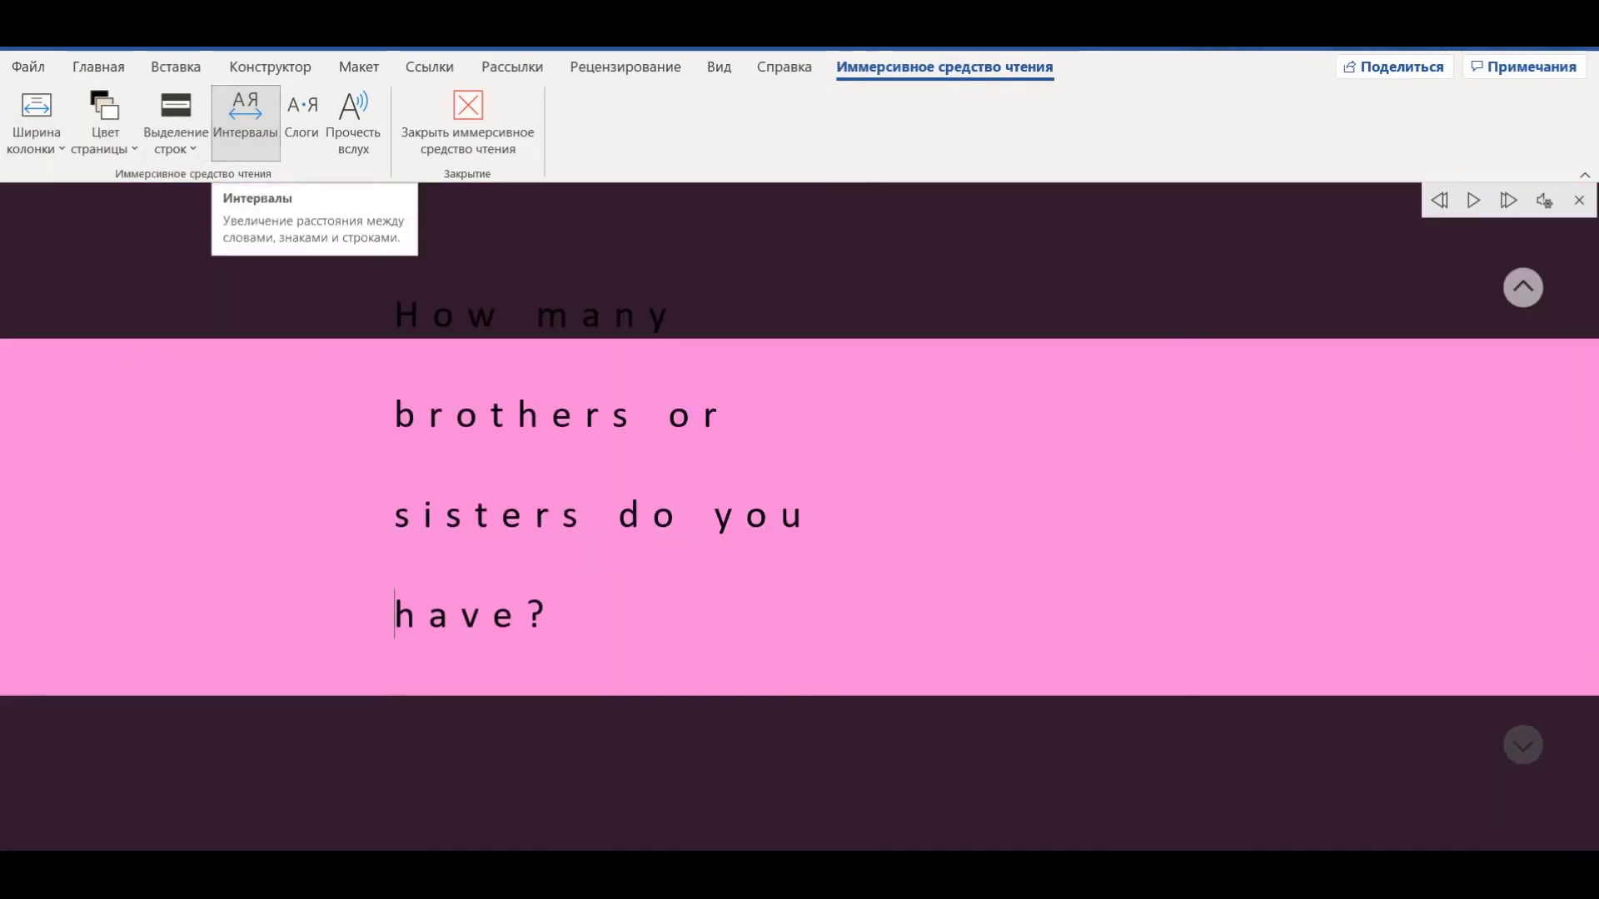
Step: Switch the wider text spacing off and back on, and split the words into syllables
{"action": "left_click", "coordinate": [244, 125]}
{"action": "left_click", "coordinate": [245, 125]}
{"action": "left_click", "coordinate": [301, 125]}
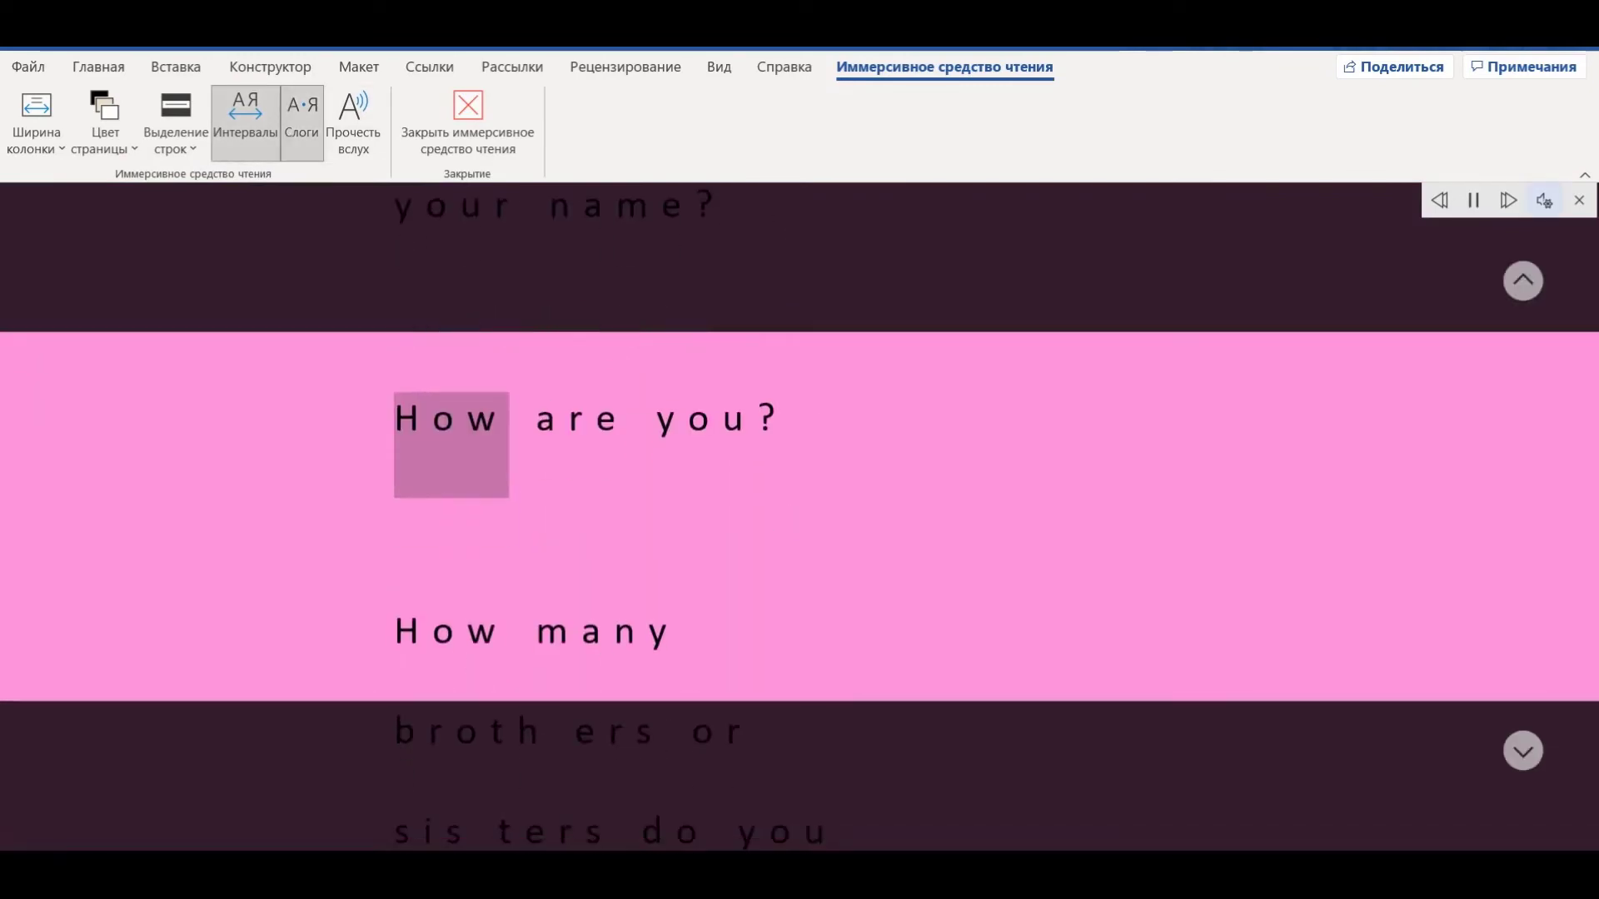
Step: Open the Read Aloud voice settings and raise the reading speed by three increments
{"action": "left_click", "coordinate": [1544, 200]}
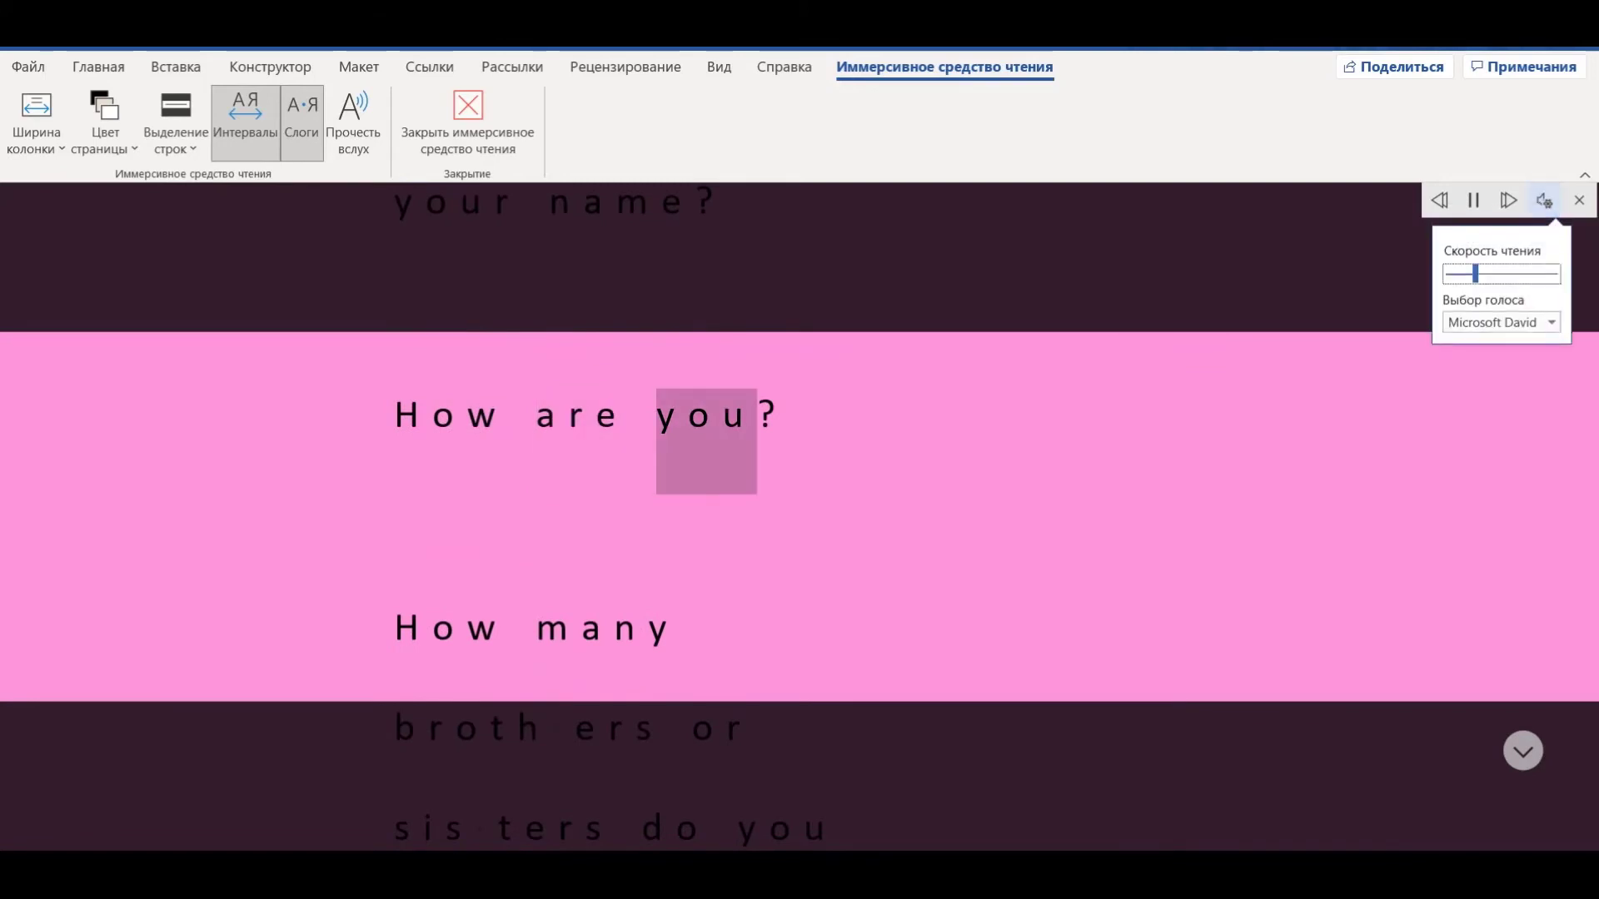
{"action": "key", "text": "Right"}
{"action": "key", "text": "Right"}
{"action": "key", "text": "Right"}
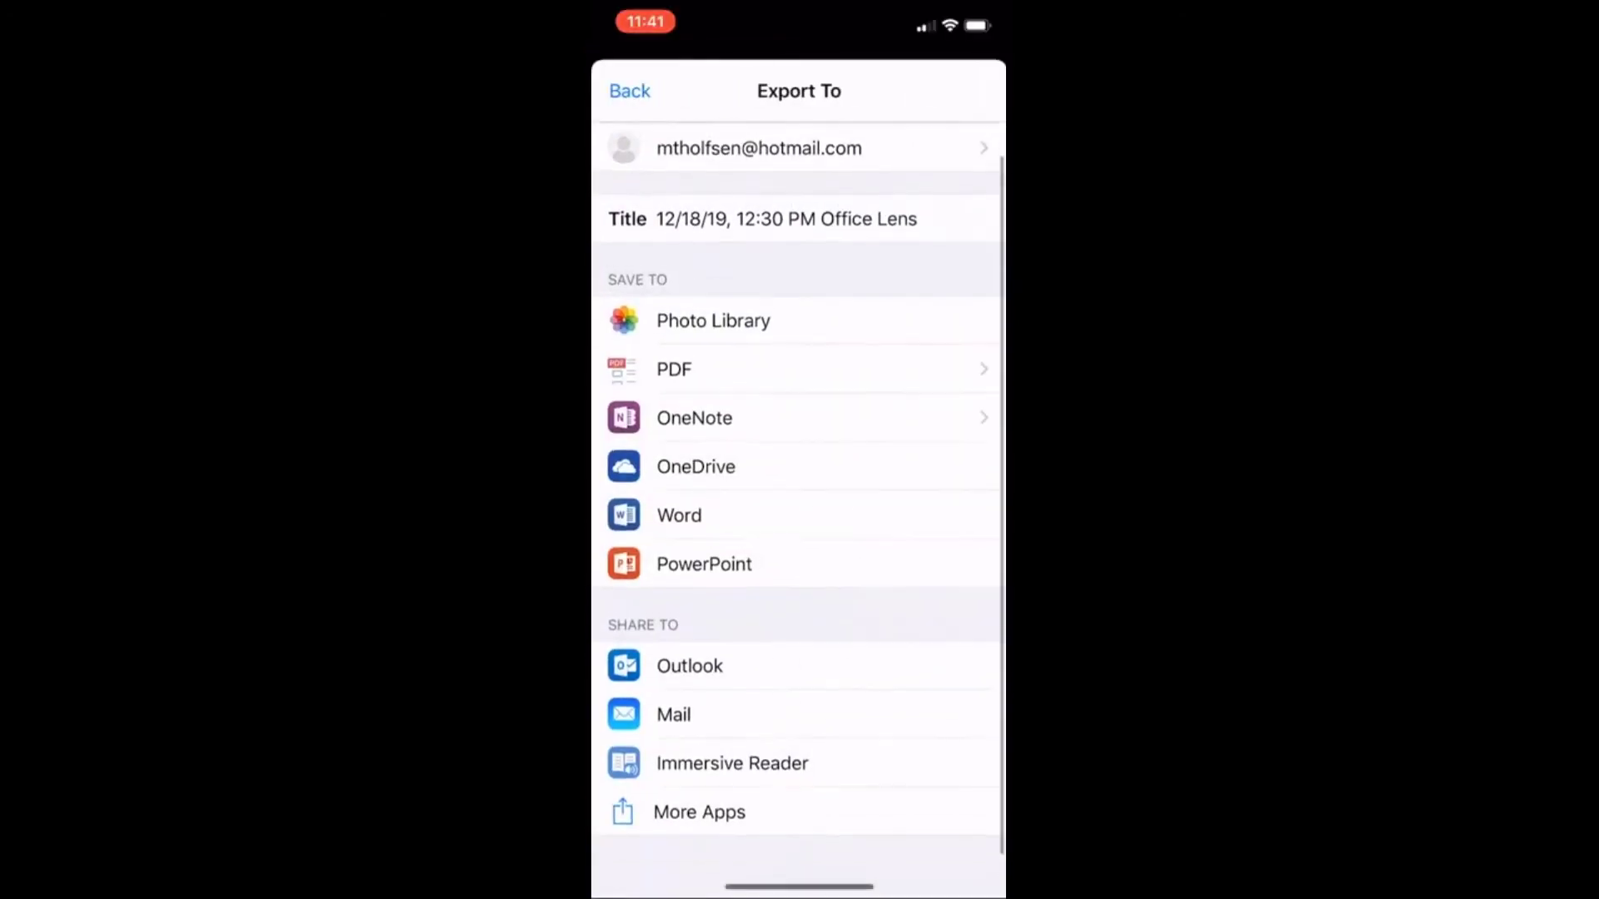
Step: Open the Office Lens scan in Immersive Reader, read the poem's title aloud and pause
{"action": "left_click", "coordinate": [732, 763]}
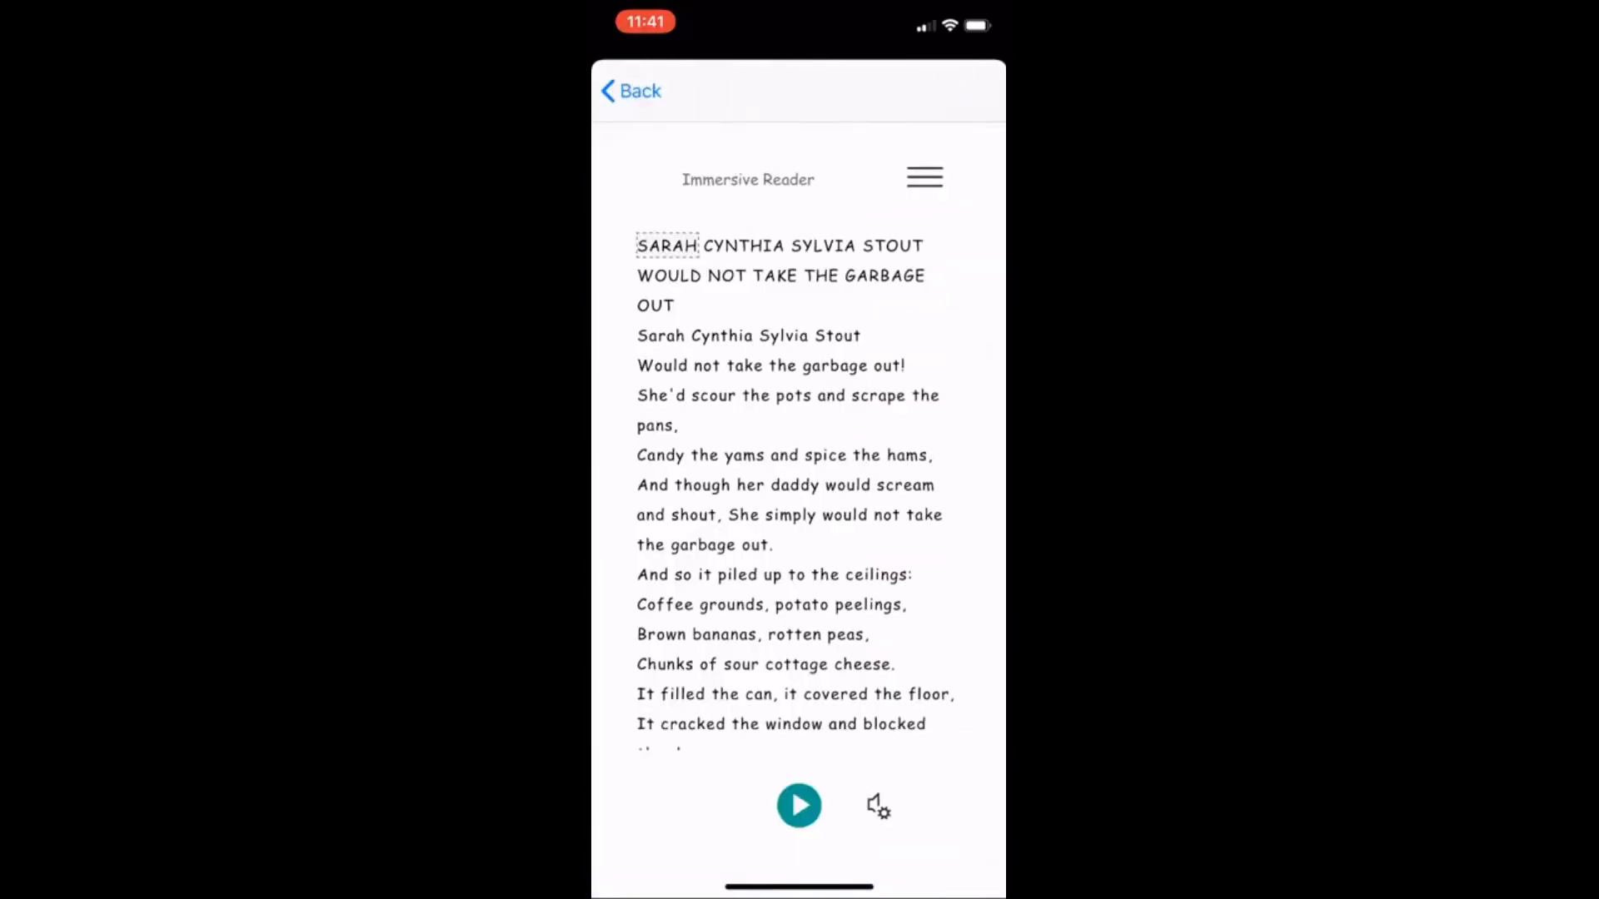
{"action": "left_click", "coordinate": [798, 805]}
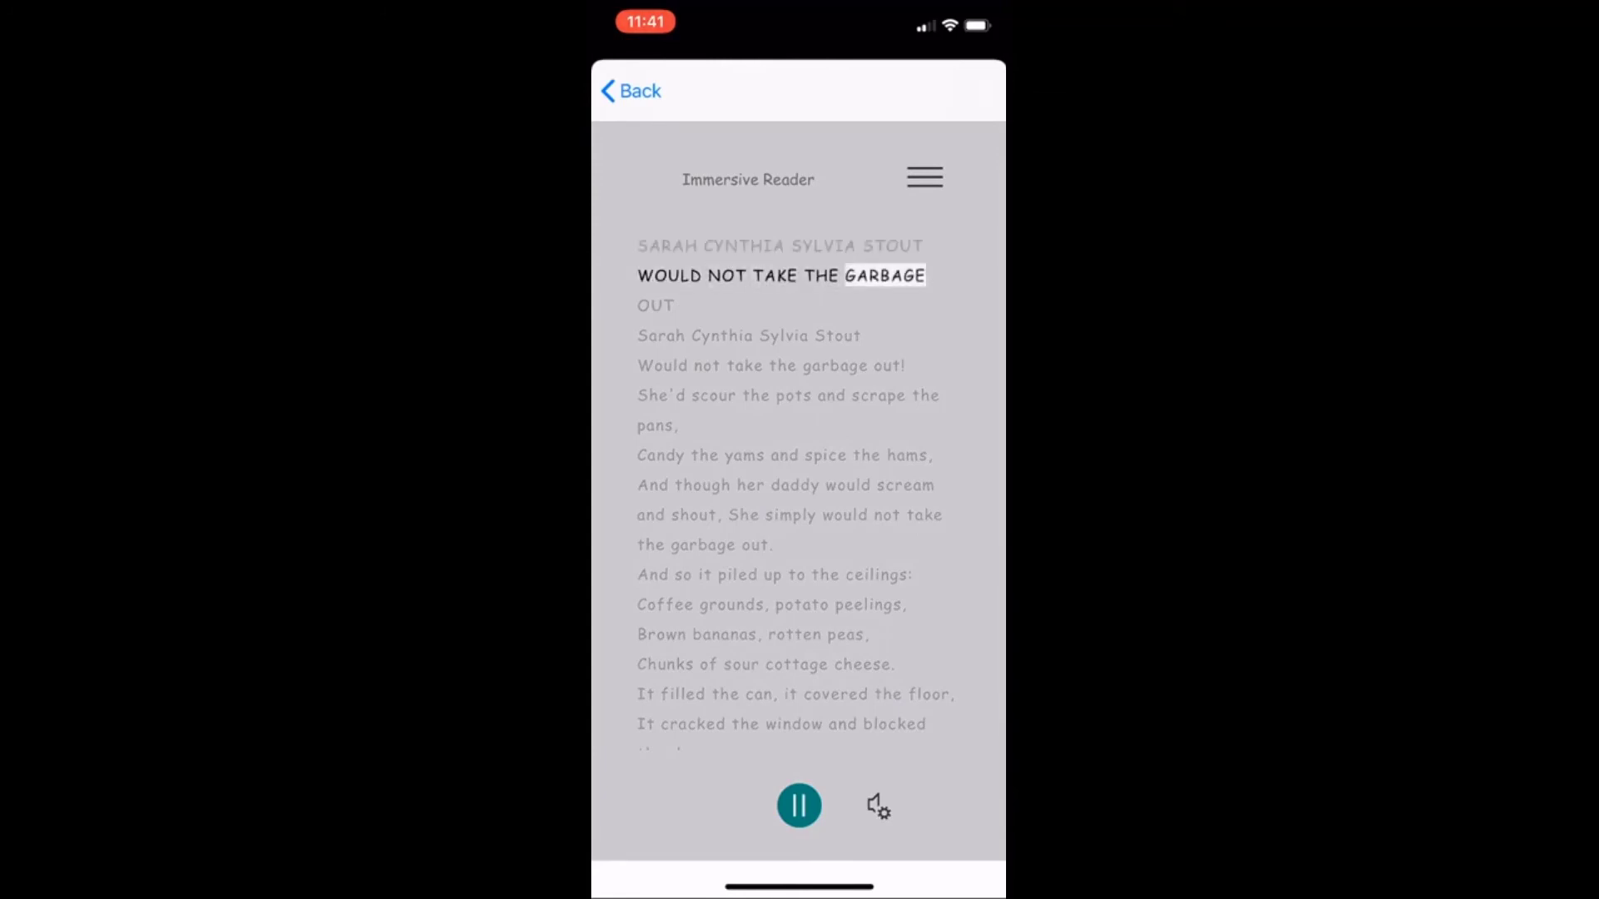
{"action": "left_click", "coordinate": [798, 805]}
Step: Enlarge the poem's text on a black theme, and turn on syllables and noun highlighting
{"action": "left_click", "coordinate": [924, 177]}
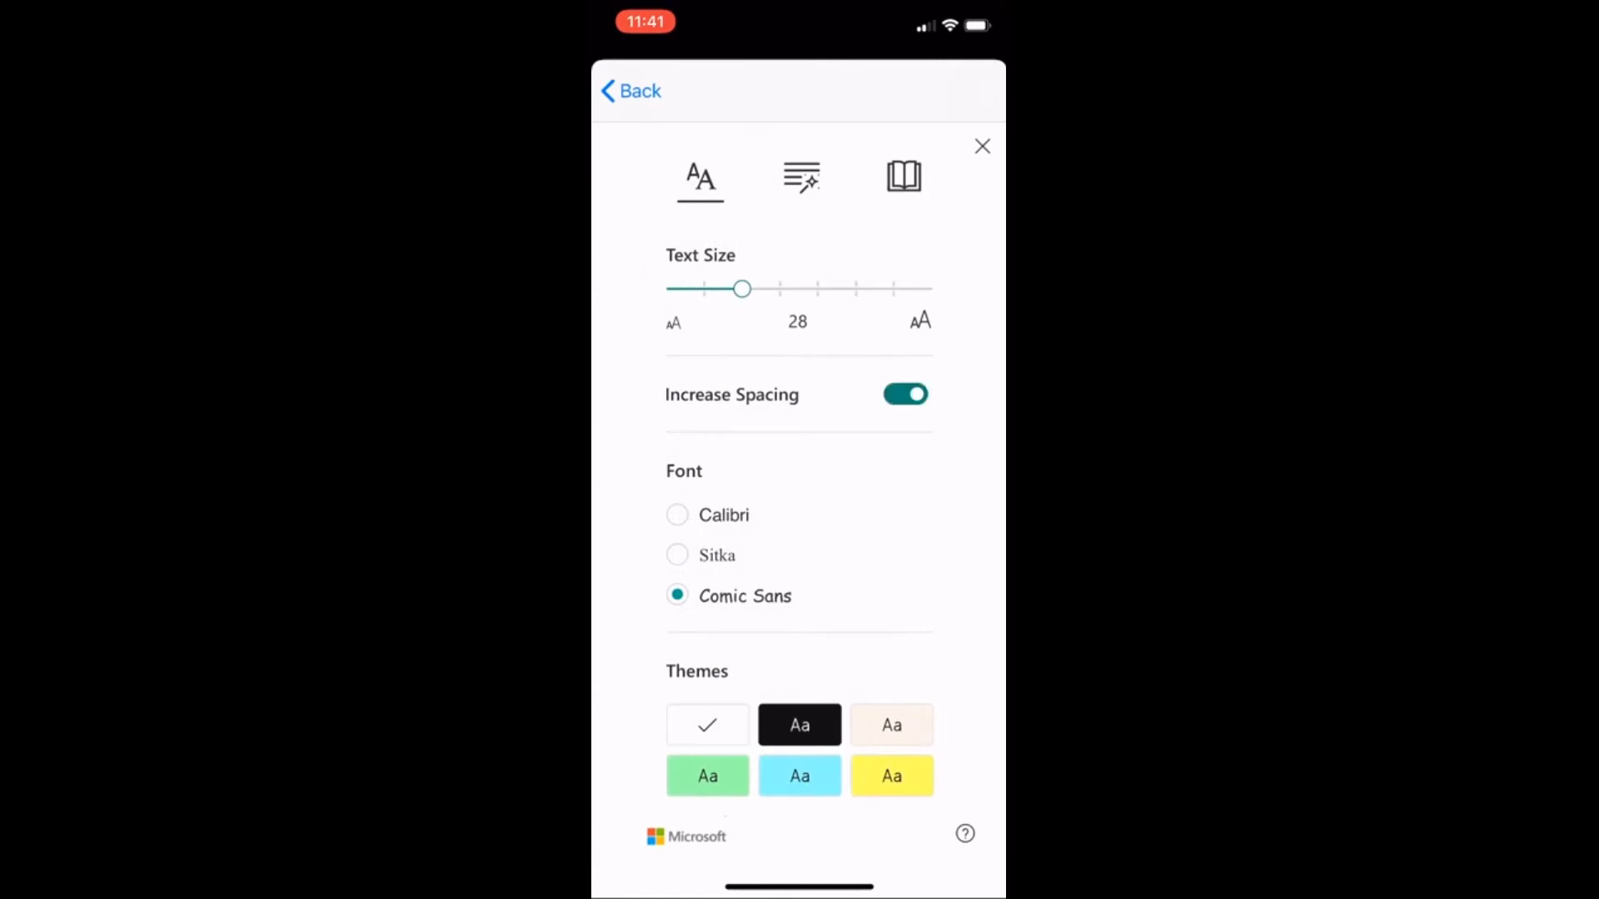
{"action": "left_click", "coordinate": [801, 177]}
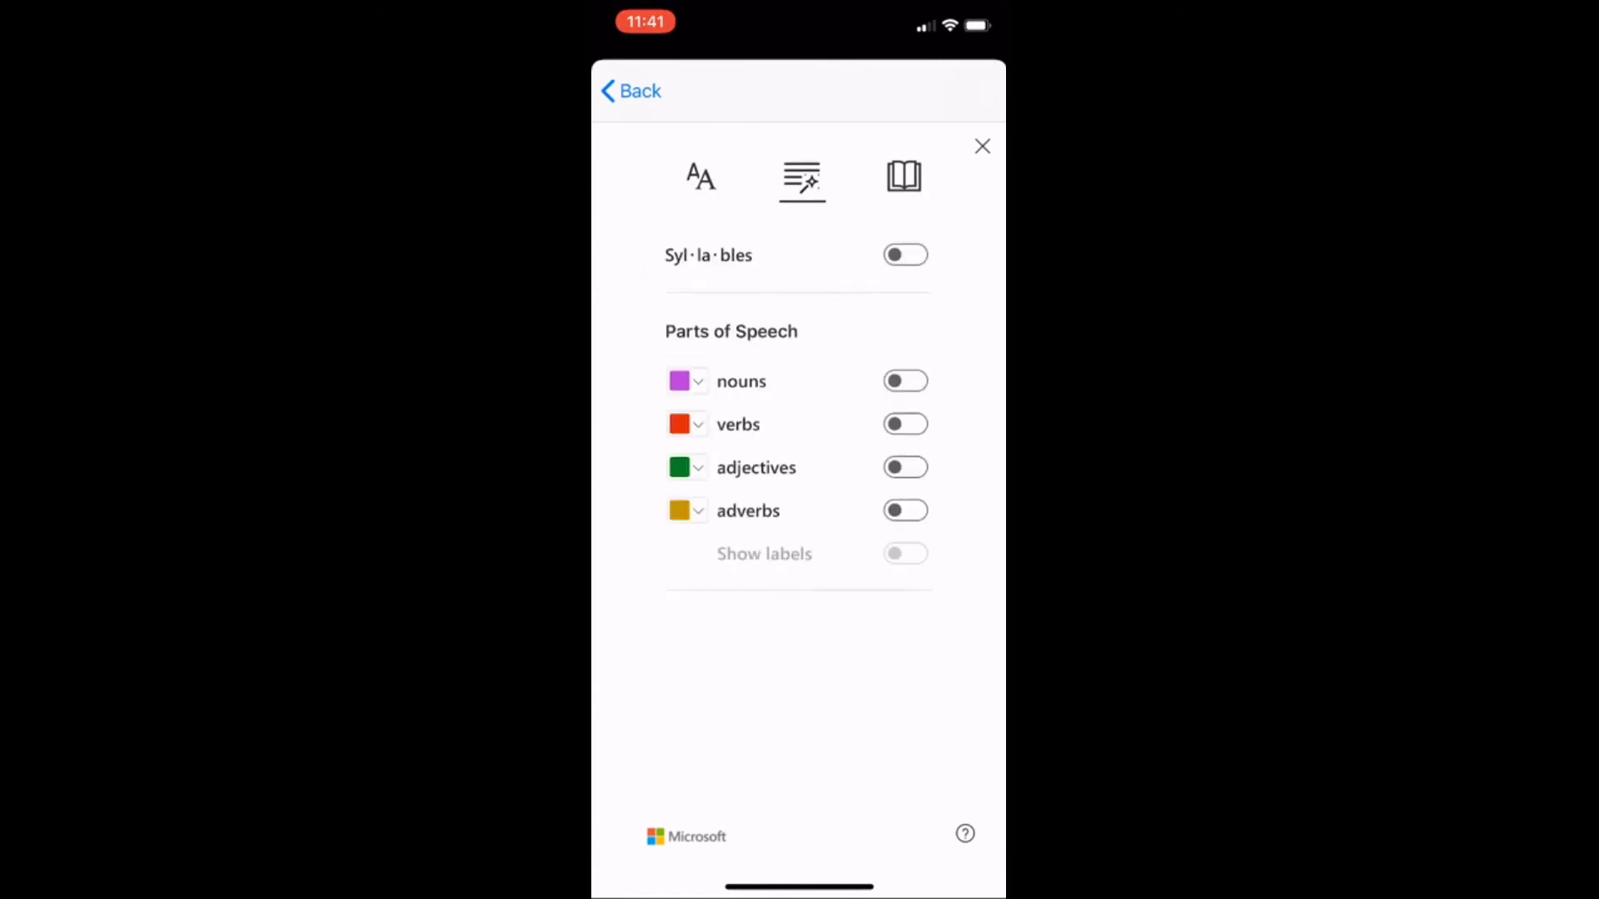
{"action": "left_click", "coordinate": [981, 146]}
{"action": "scroll", "coordinate": [798, 500], "scroll_direction": "down", "scroll_amount": 5}
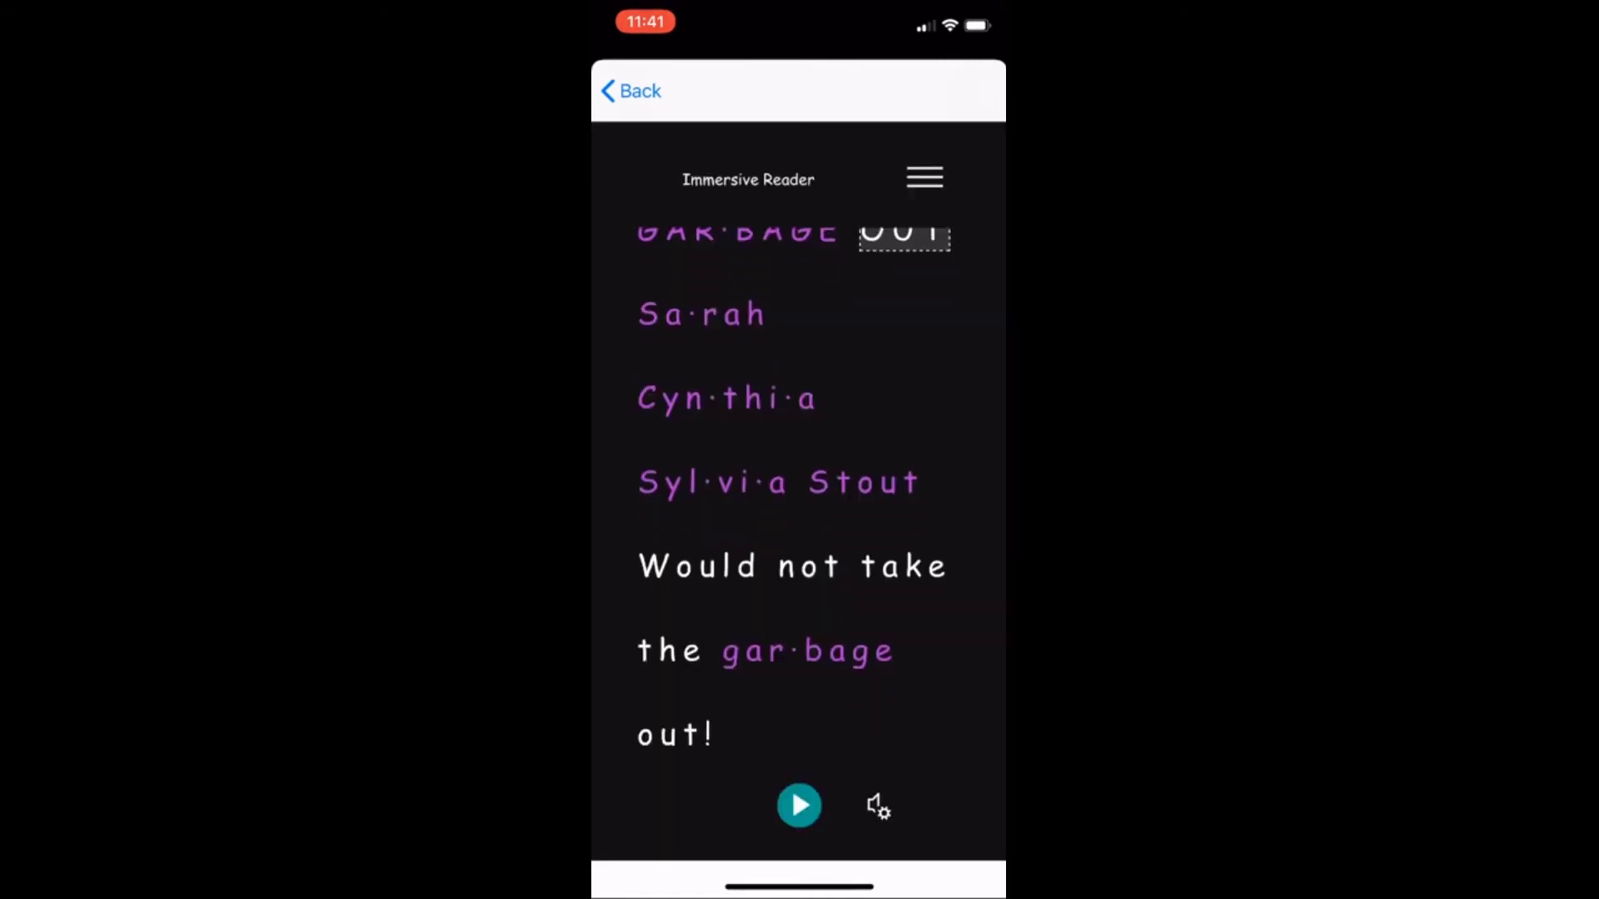
Step: Translate the whole poem document into Spanish (Mexico) and close the reading preferences
{"action": "left_click", "coordinate": [924, 177]}
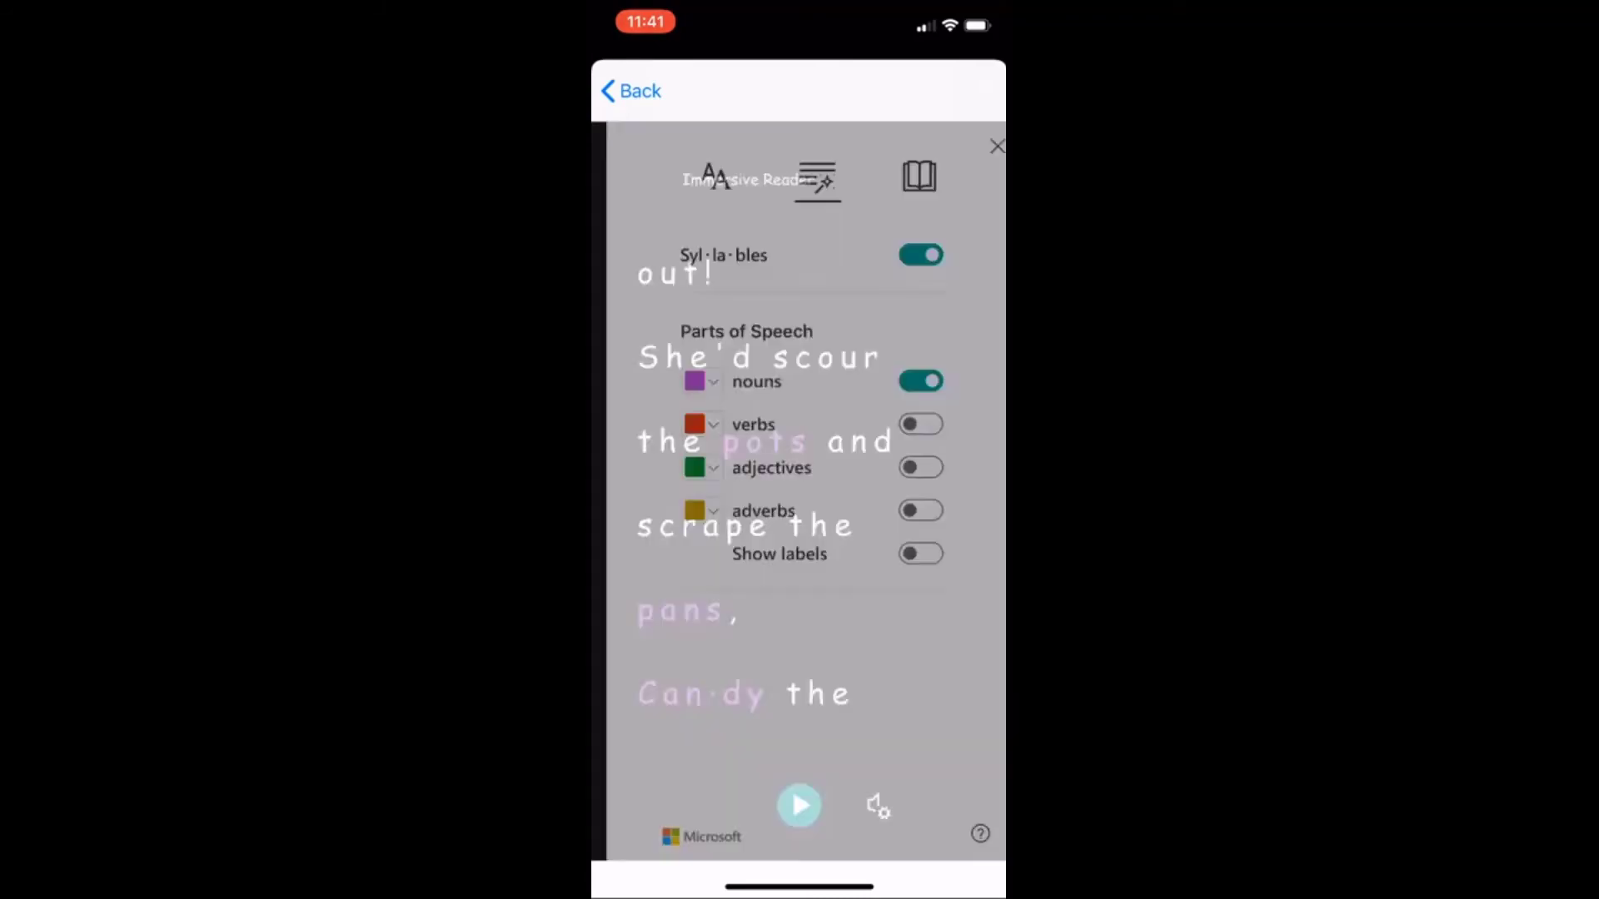
{"action": "left_click", "coordinate": [903, 177]}
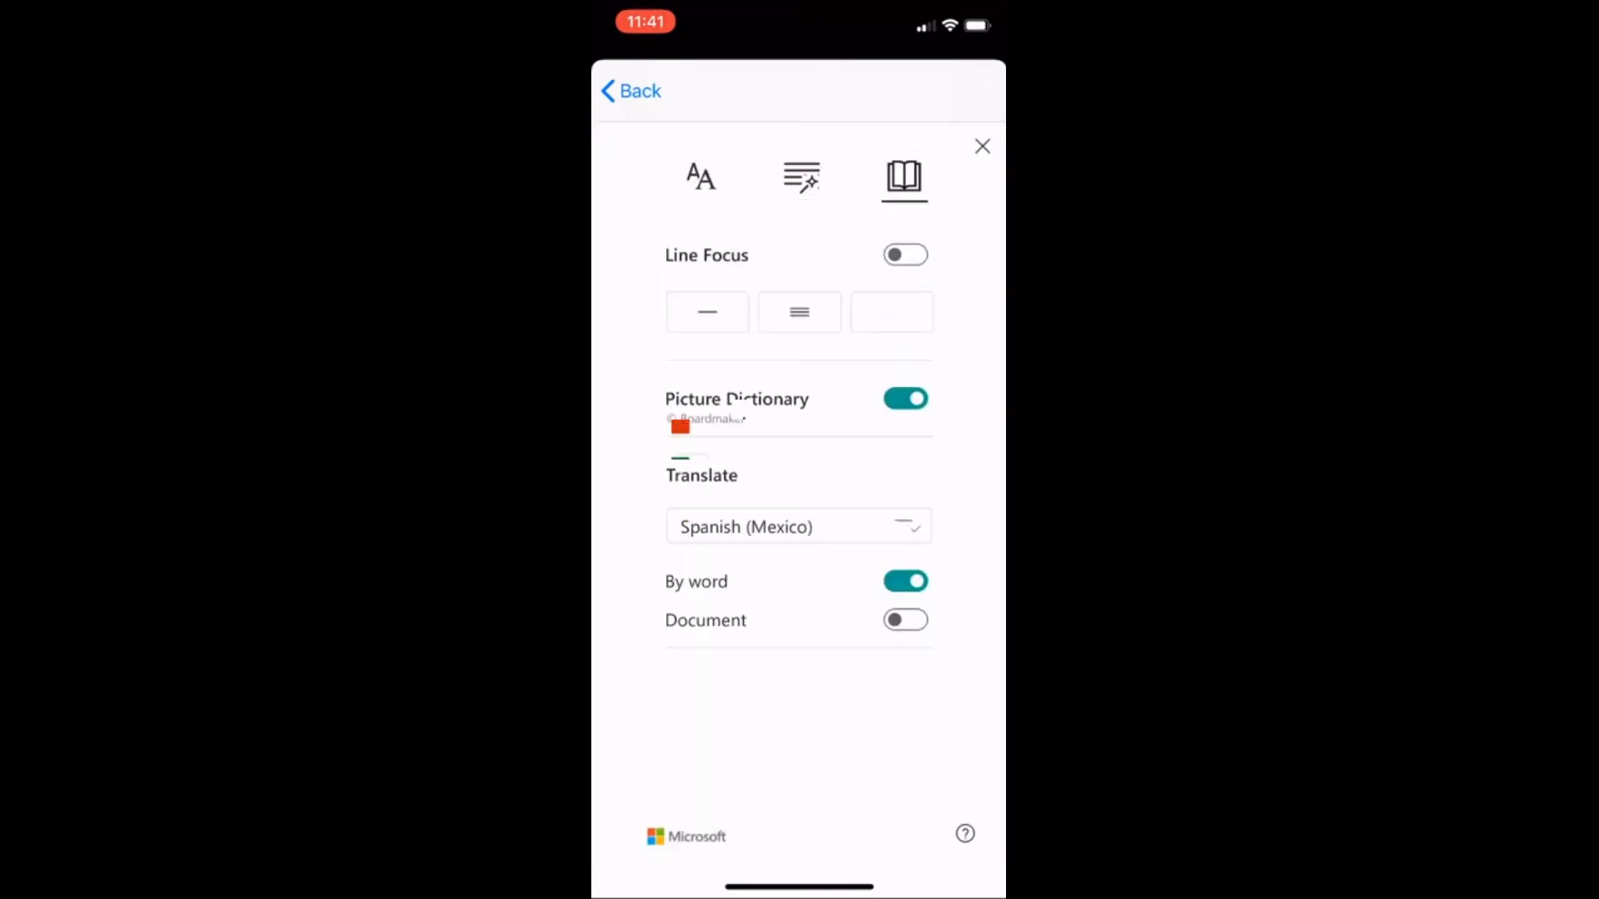
{"action": "left_click", "coordinate": [905, 621]}
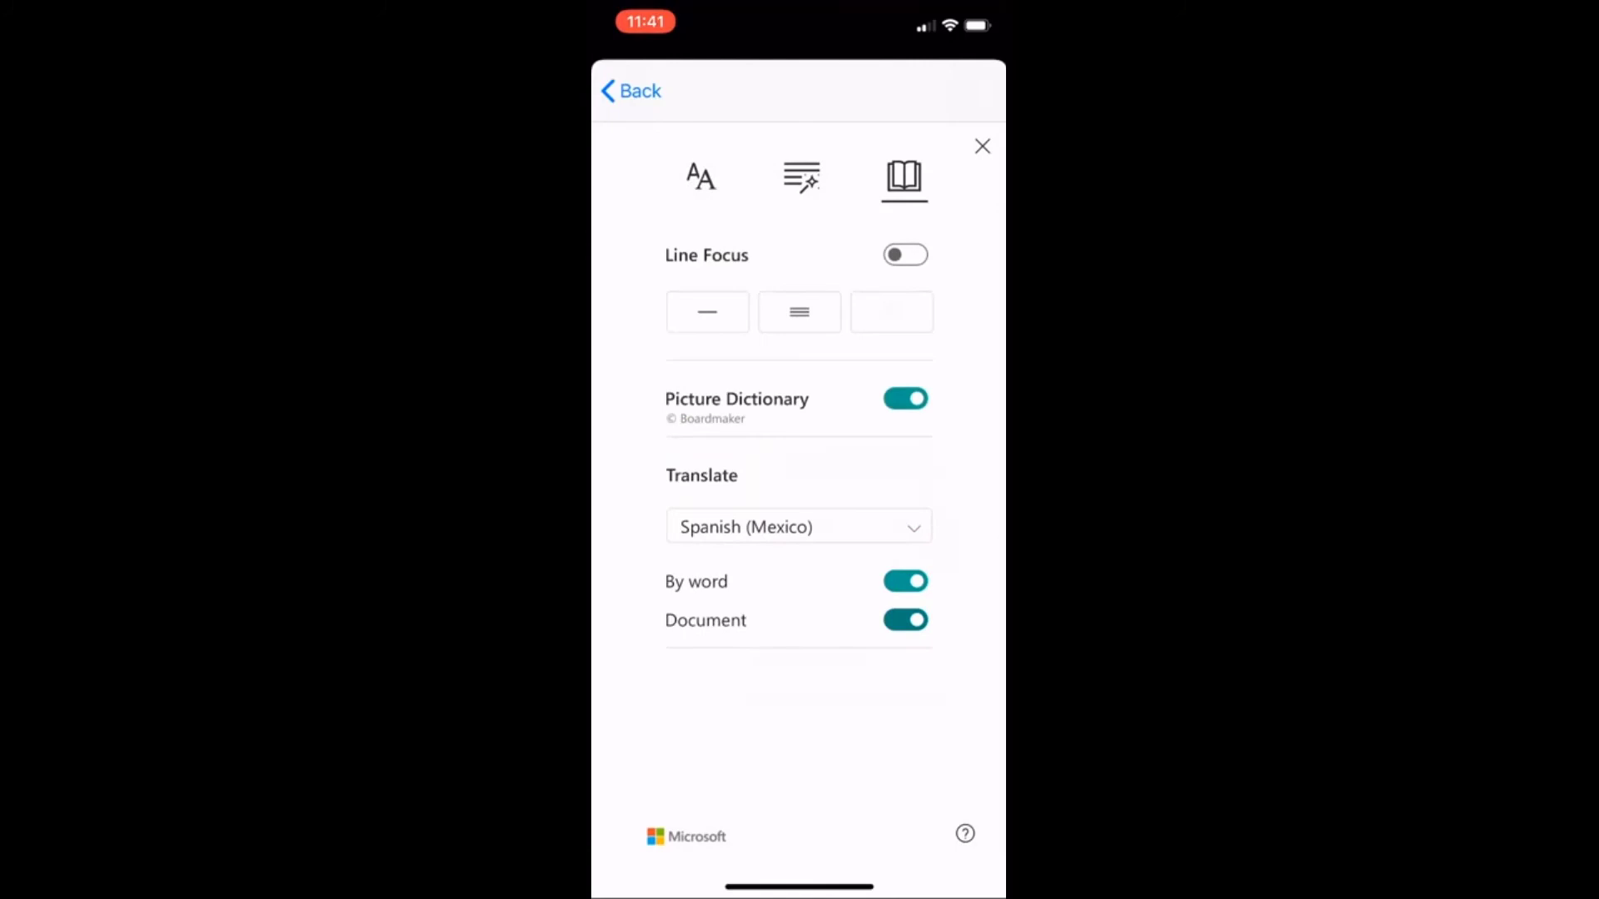
{"action": "left_click", "coordinate": [982, 146]}
Step: Look up the word "jamones" in the picture dictionary, and play the translated poem aloud from that word
{"action": "scroll", "coordinate": [798, 499], "scroll_direction": "down", "scroll_amount": 3}
{"action": "left_click", "coordinate": [716, 561]}
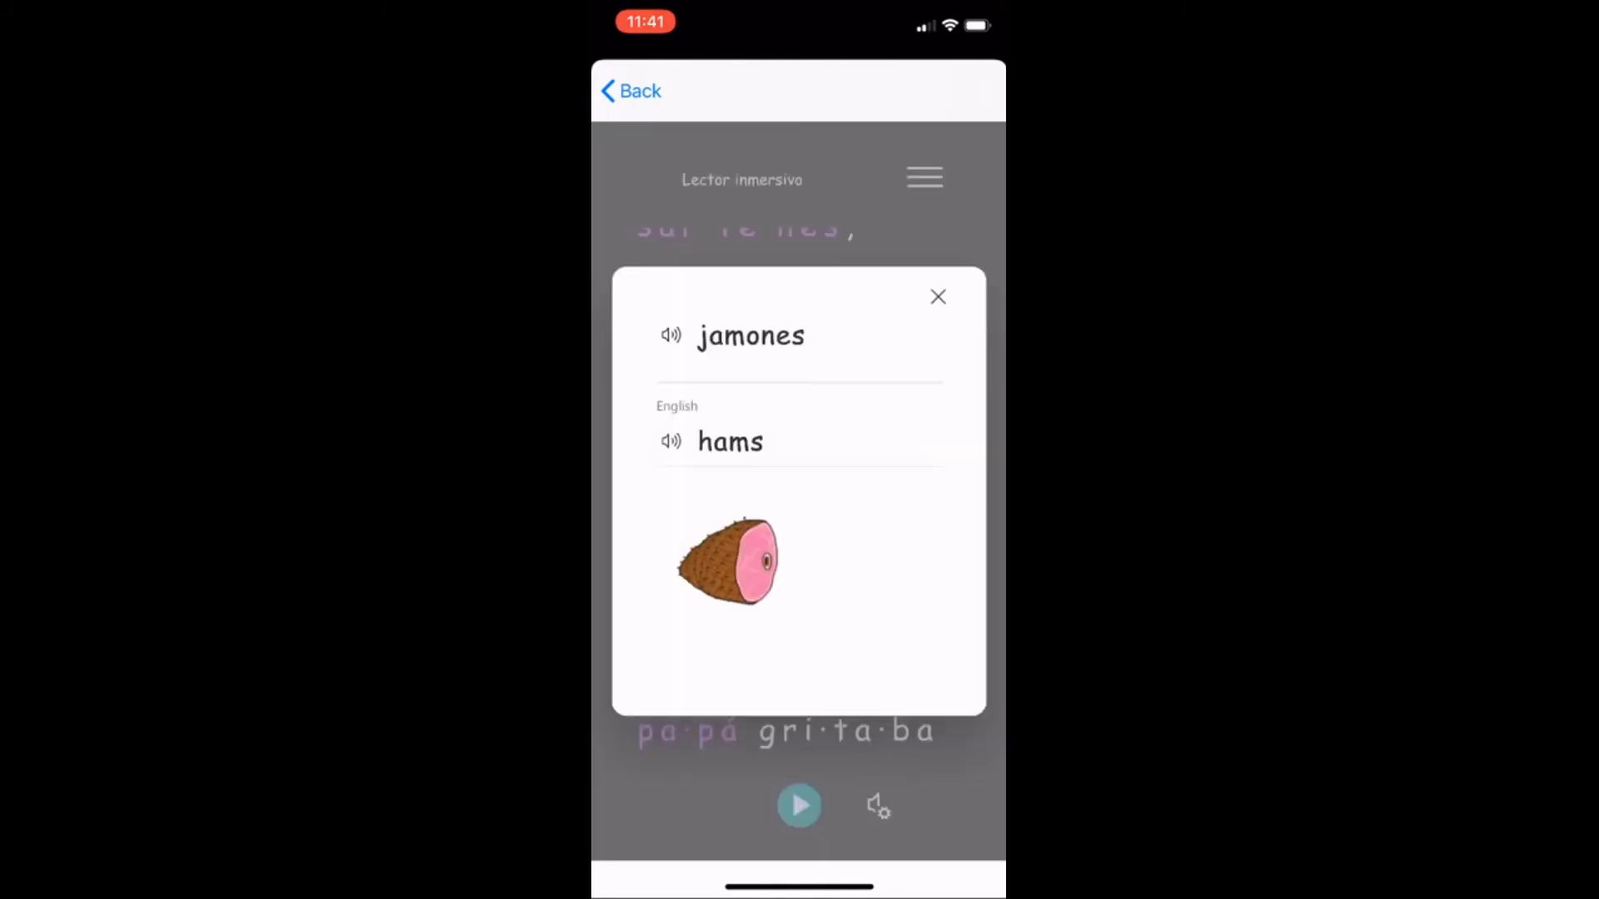
{"action": "left_click", "coordinate": [937, 296]}
{"action": "left_click", "coordinate": [798, 805]}
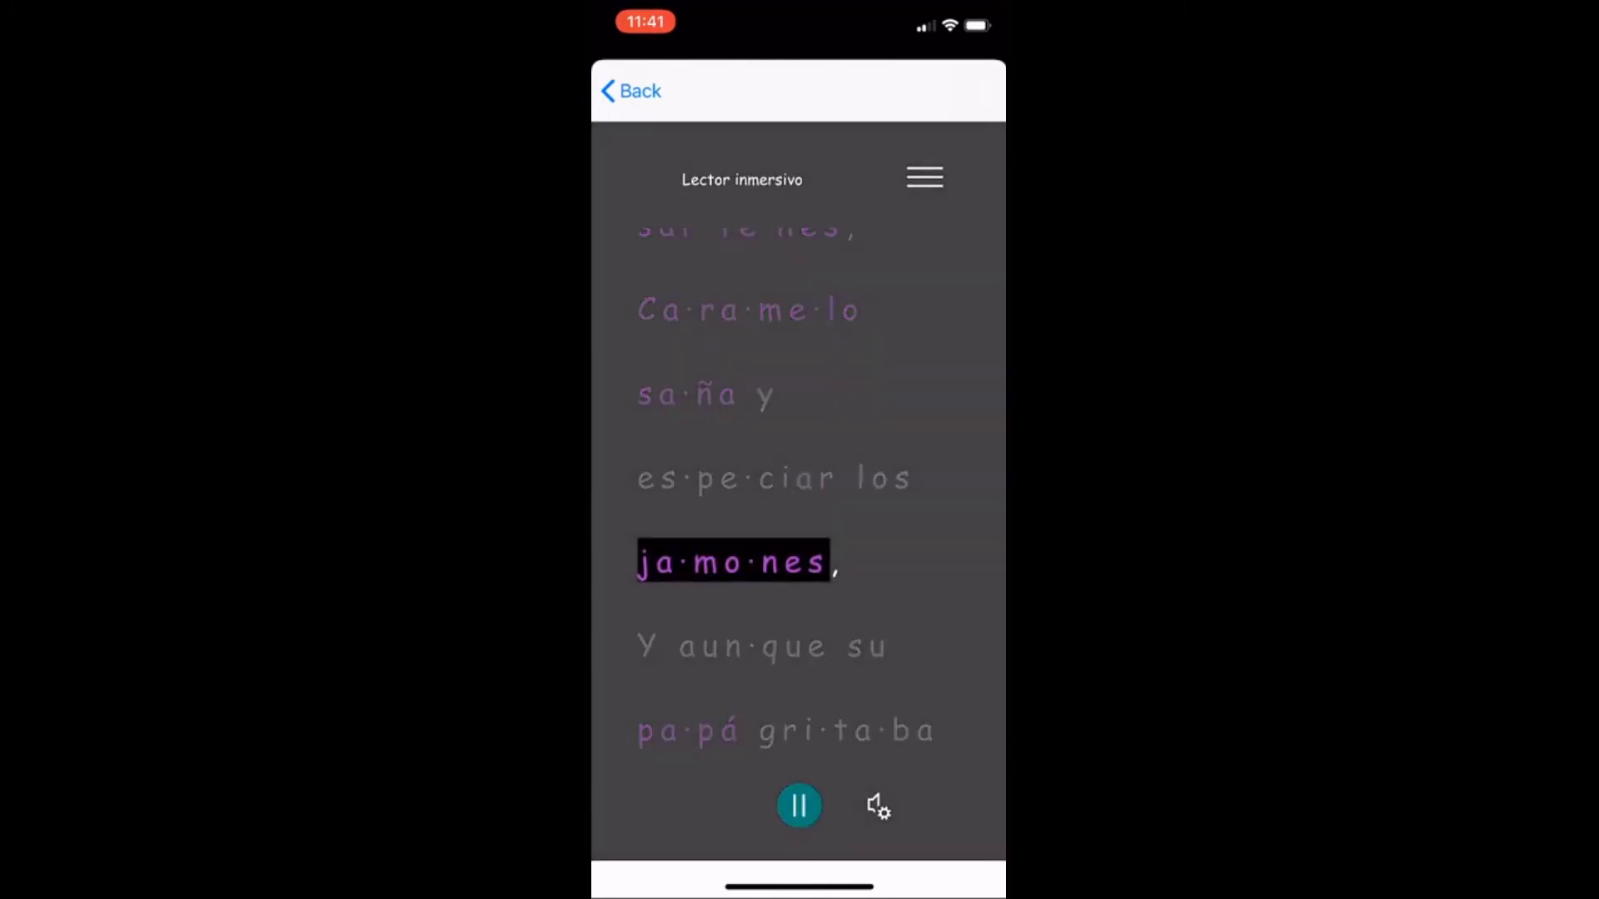